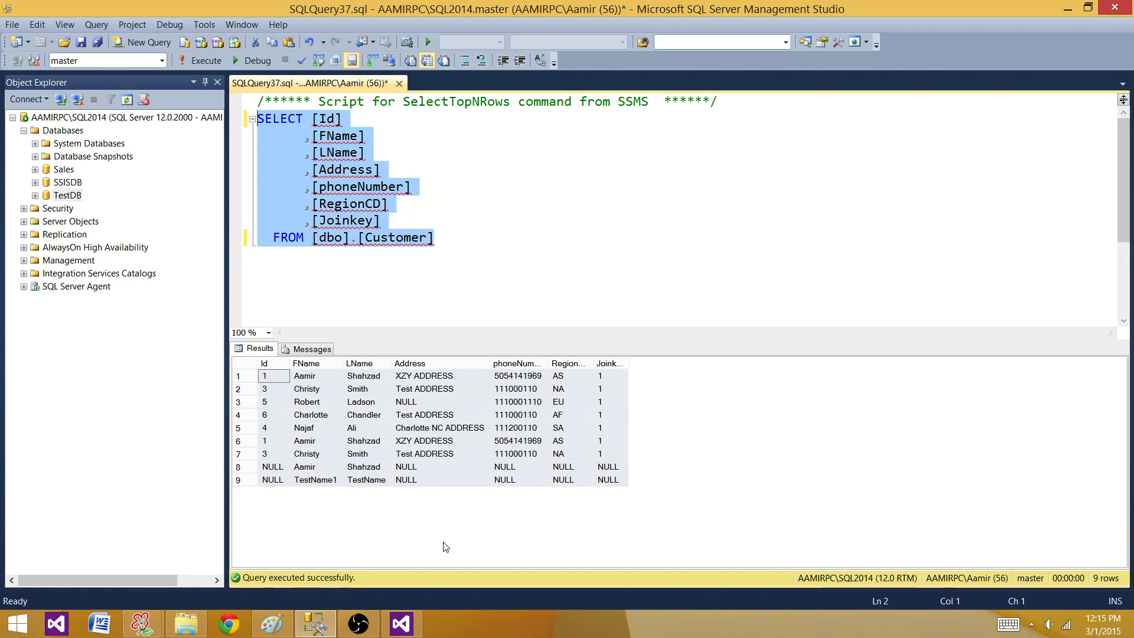
Switch to Visual Studio and create a new SSIS package in the project
click(401, 625)
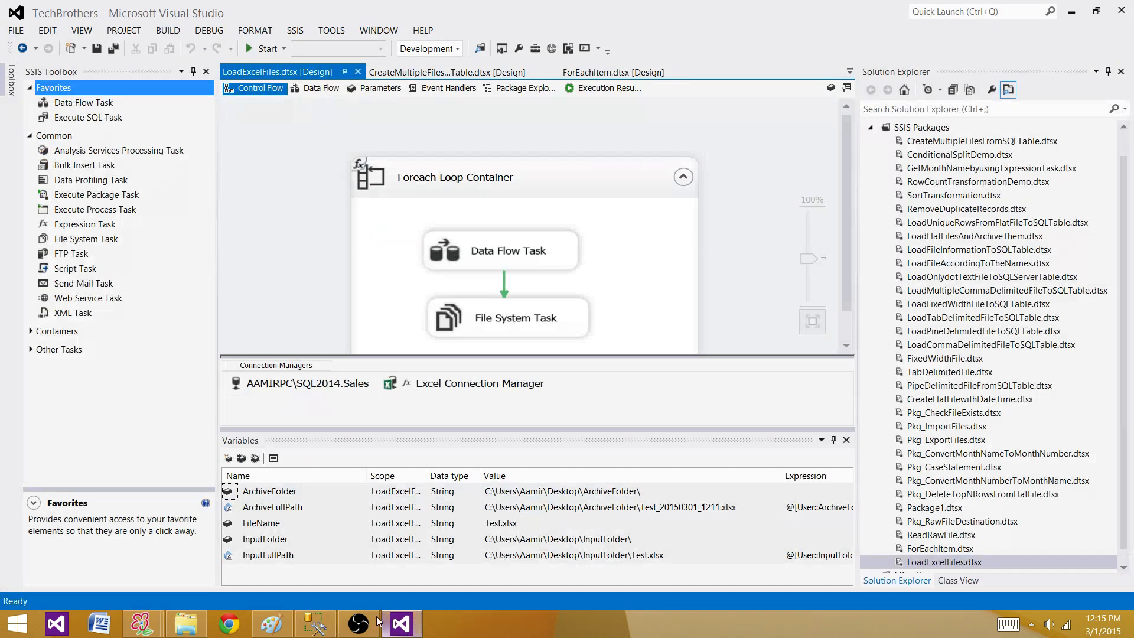
click(914, 128)
right_click(914, 128)
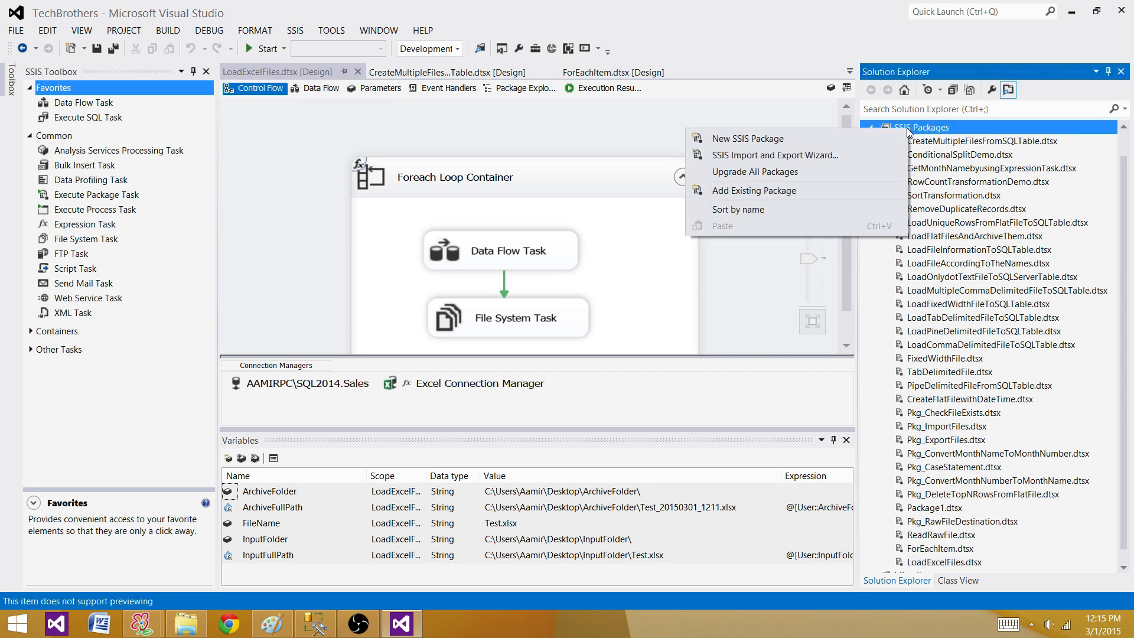
click(793, 144)
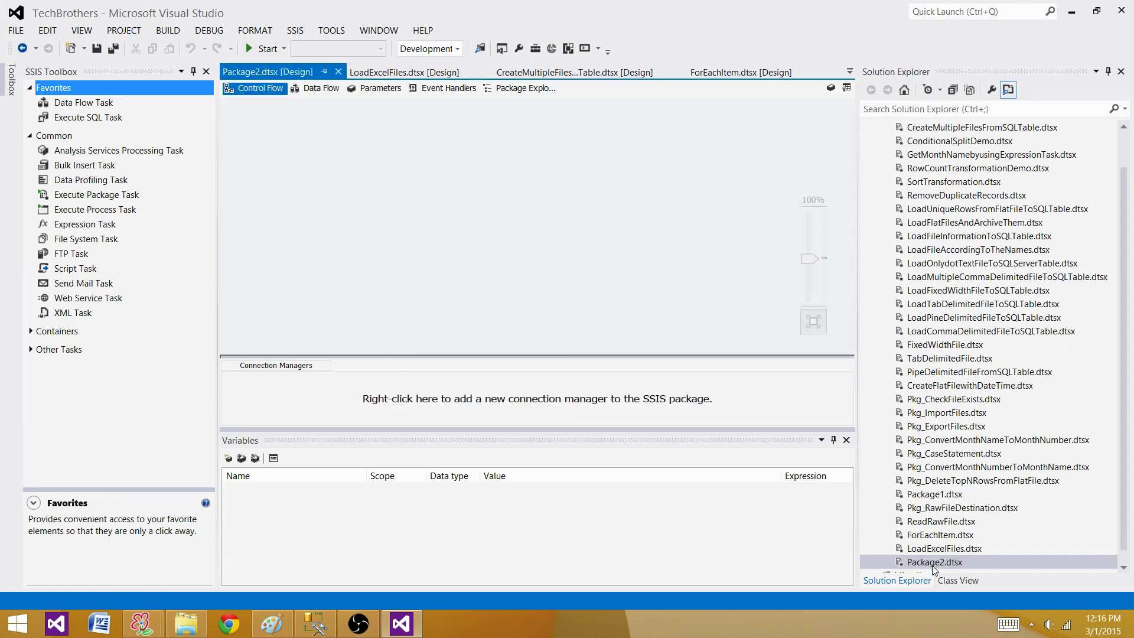
Rename the new package to CreateExcelFileWithDateTime.dtsx
click(915, 565)
key(F2)
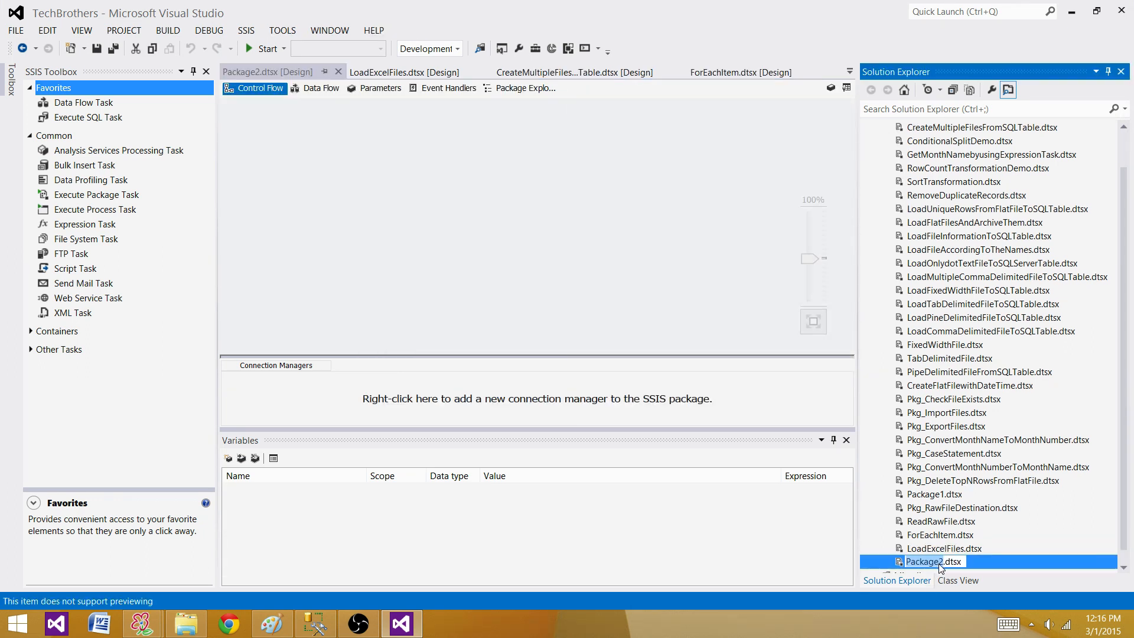
text(CreateExcelFileWithDa)
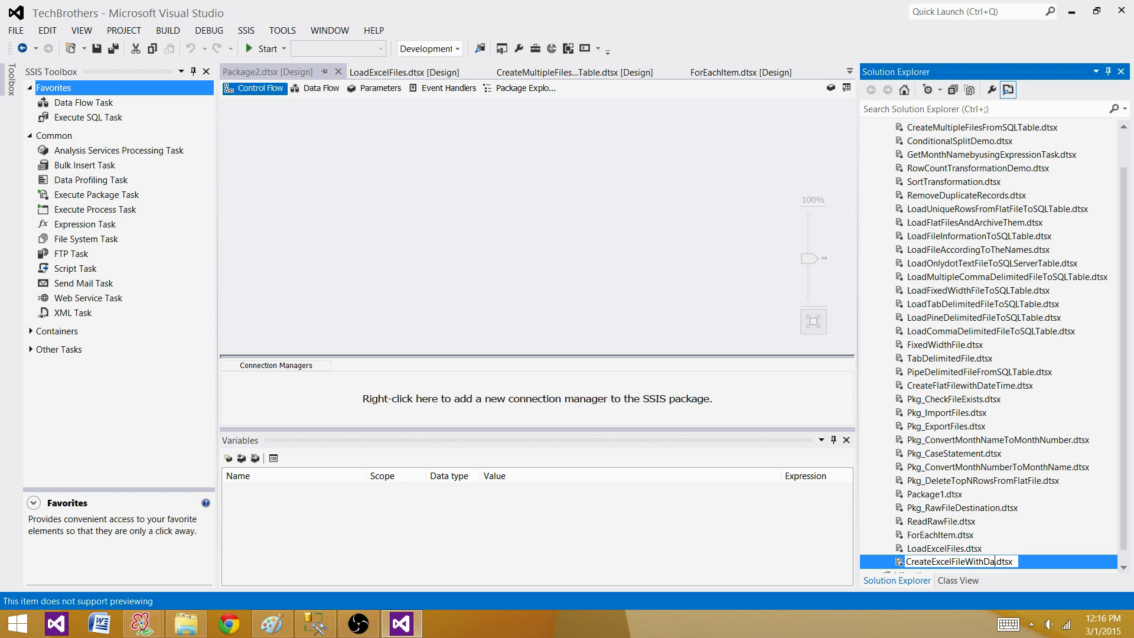
text(teTime)
key(Return)
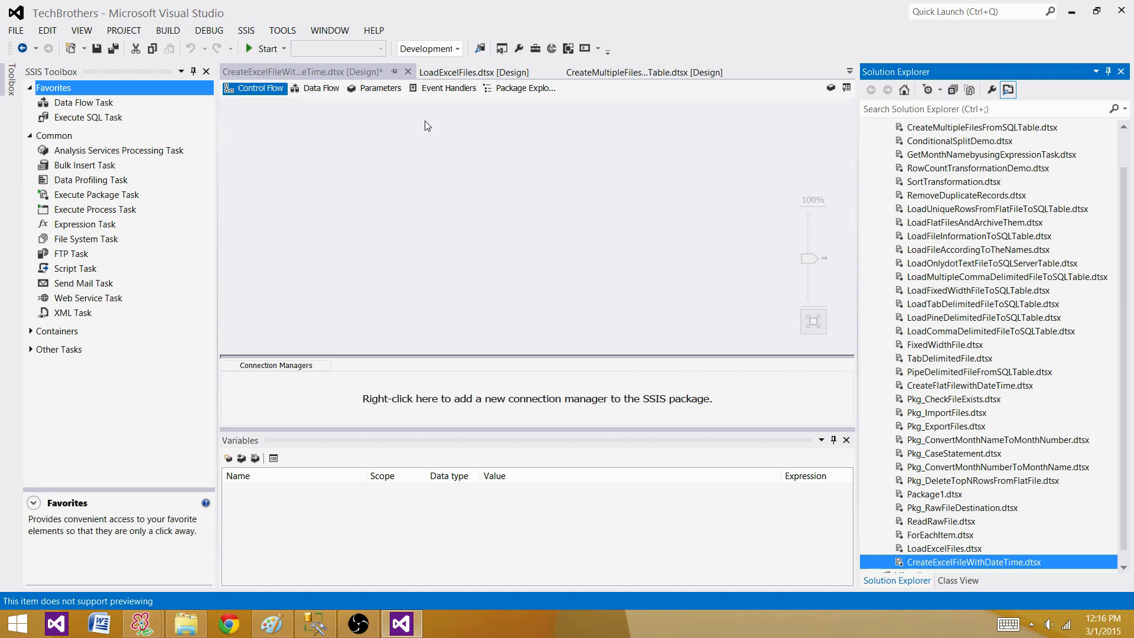
Switch to SQL Server Management Studio and copy the SELECT query on the dbo.Customer table
click(311, 621)
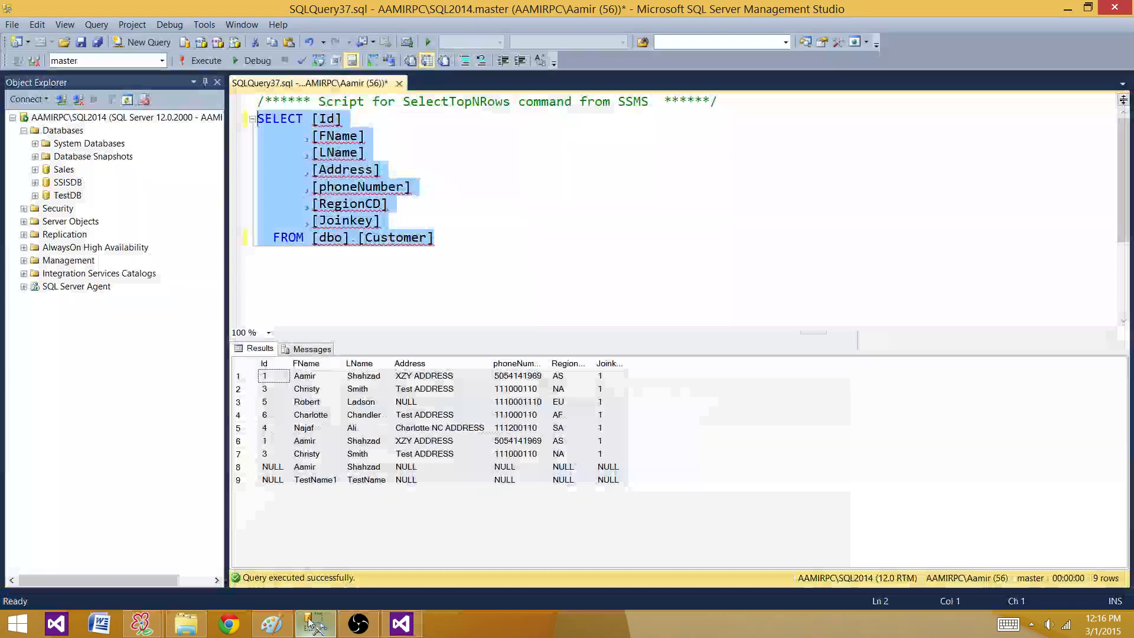
right_click(298, 145)
click(332, 173)
click(491, 205)
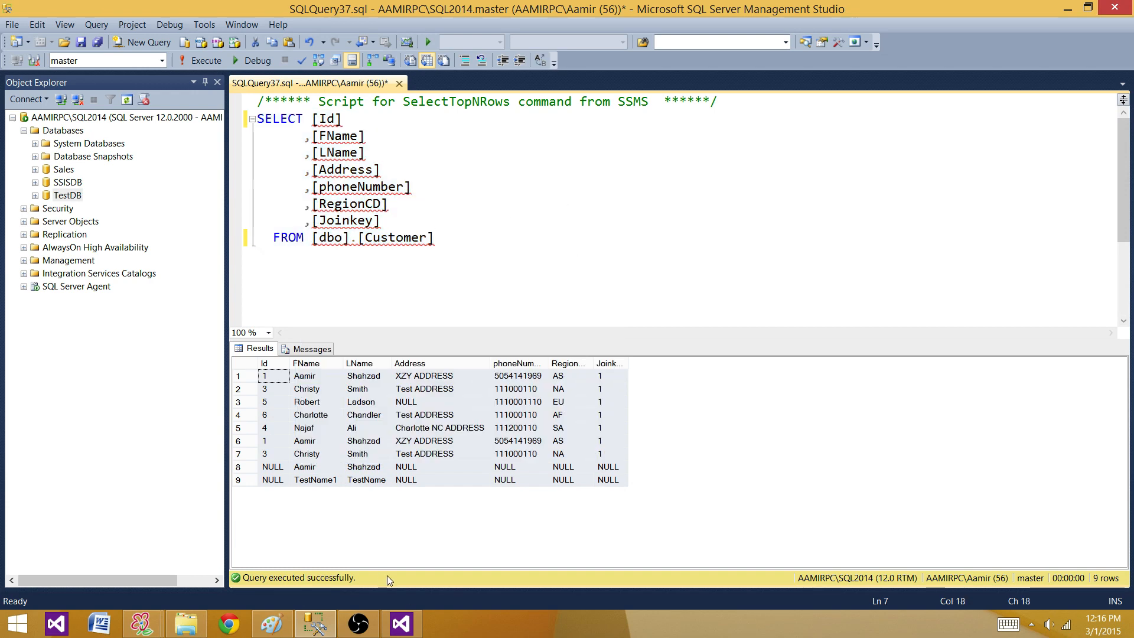
Switch to Visual Studio, place a widened Data Flow Task on the control flow and close the Variables window
click(401, 623)
click(74, 104)
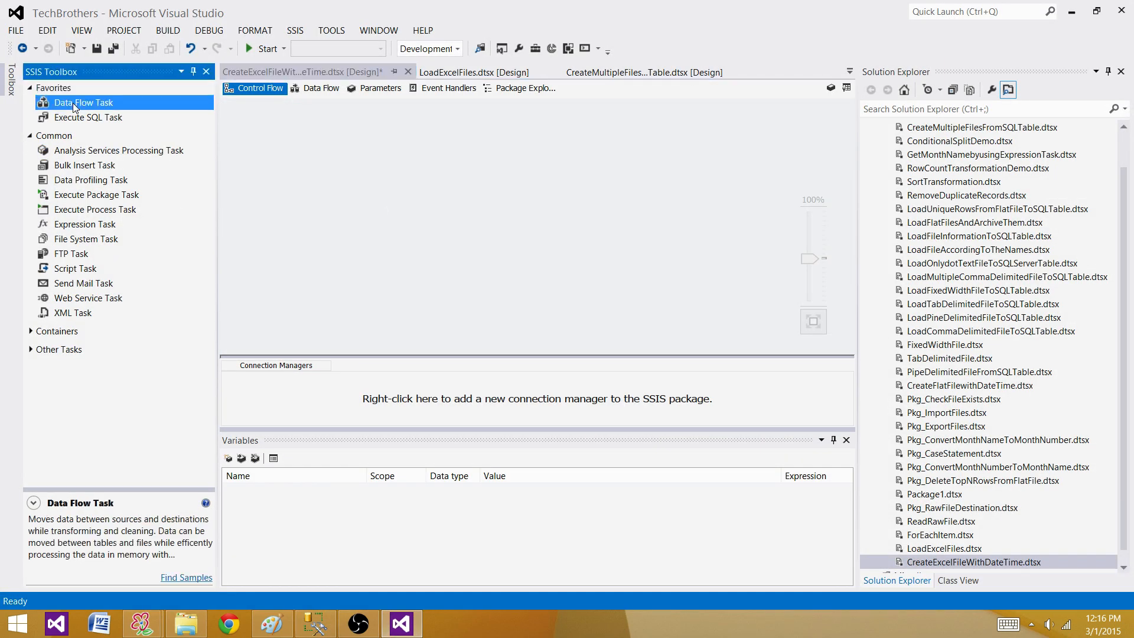
drag(75, 104, 313, 148)
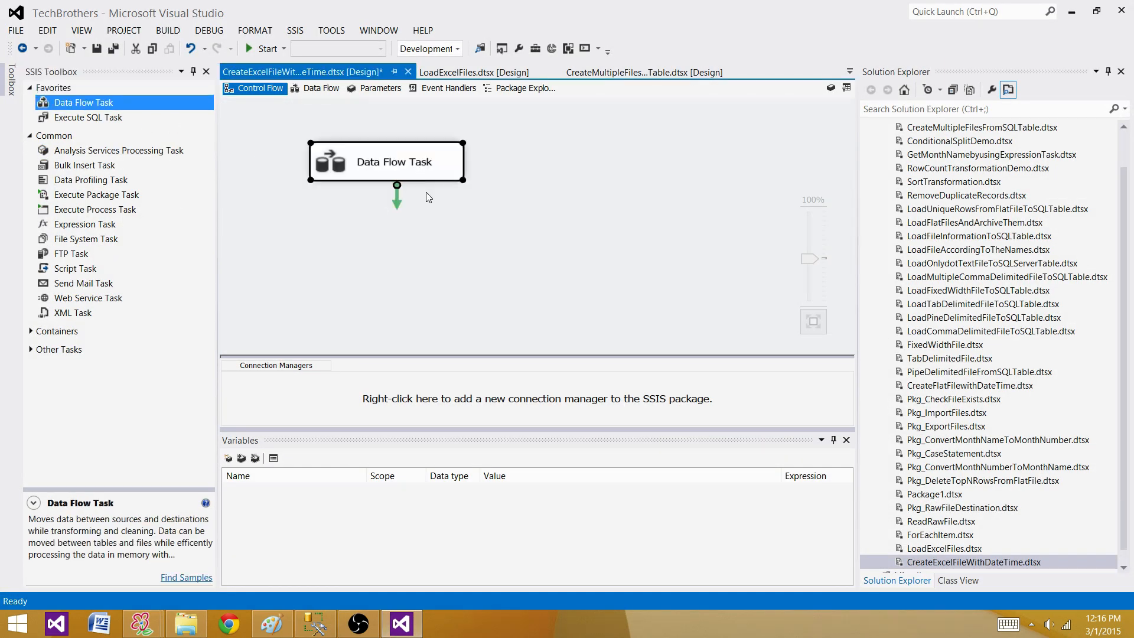
click(846, 439)
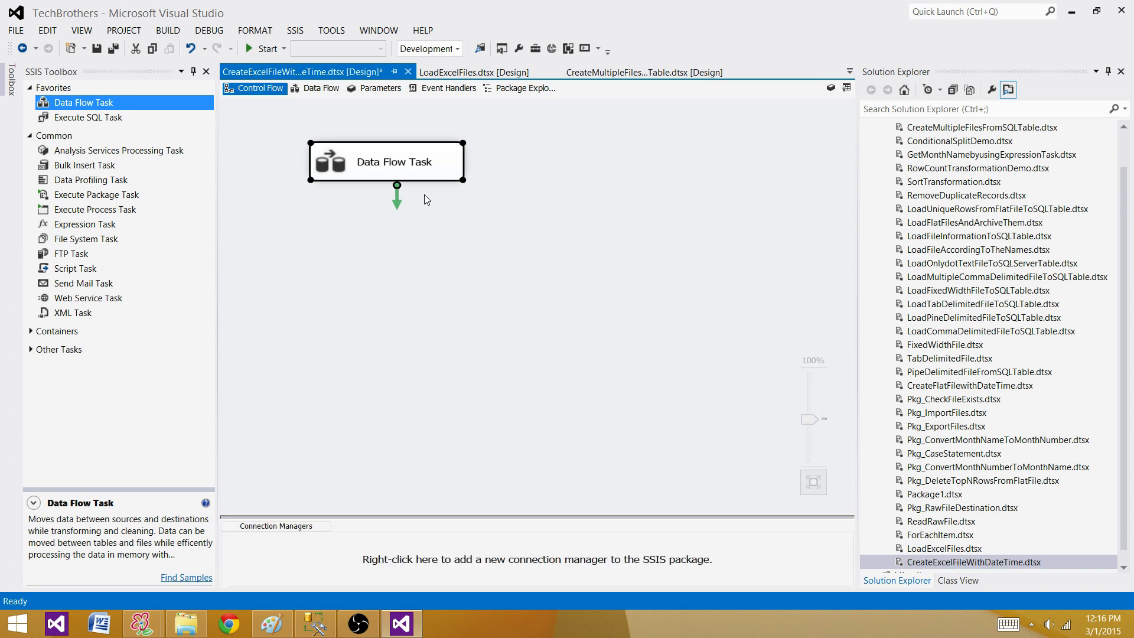
drag(463, 181, 541, 187)
Open the Data Flow Task and add an OLE DB Source to its data flow
double_click(476, 158)
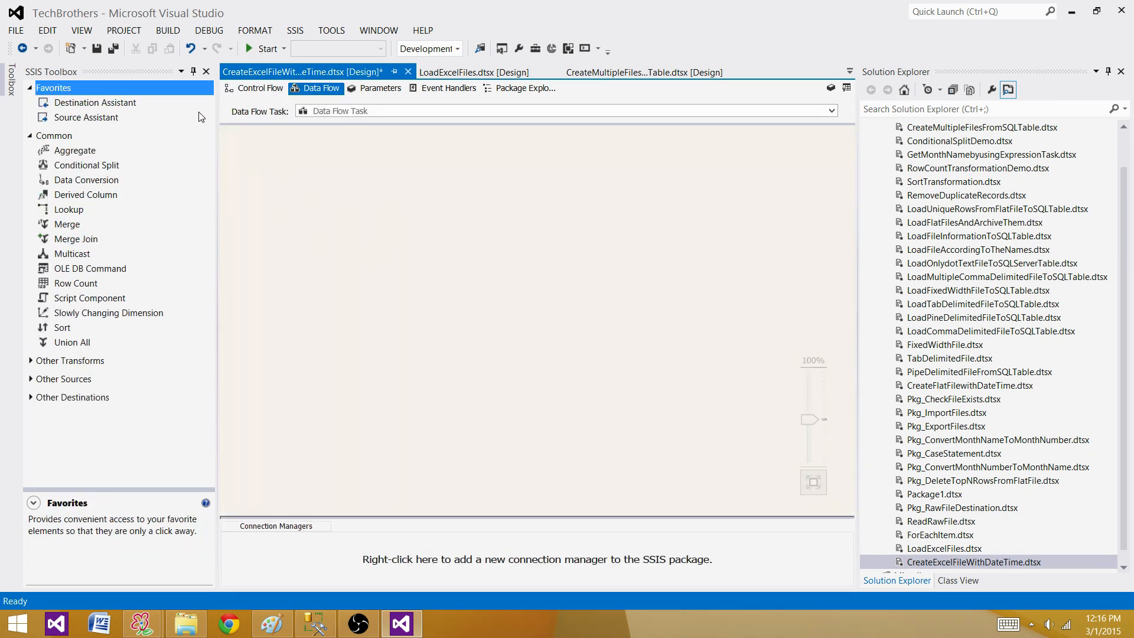
click(32, 381)
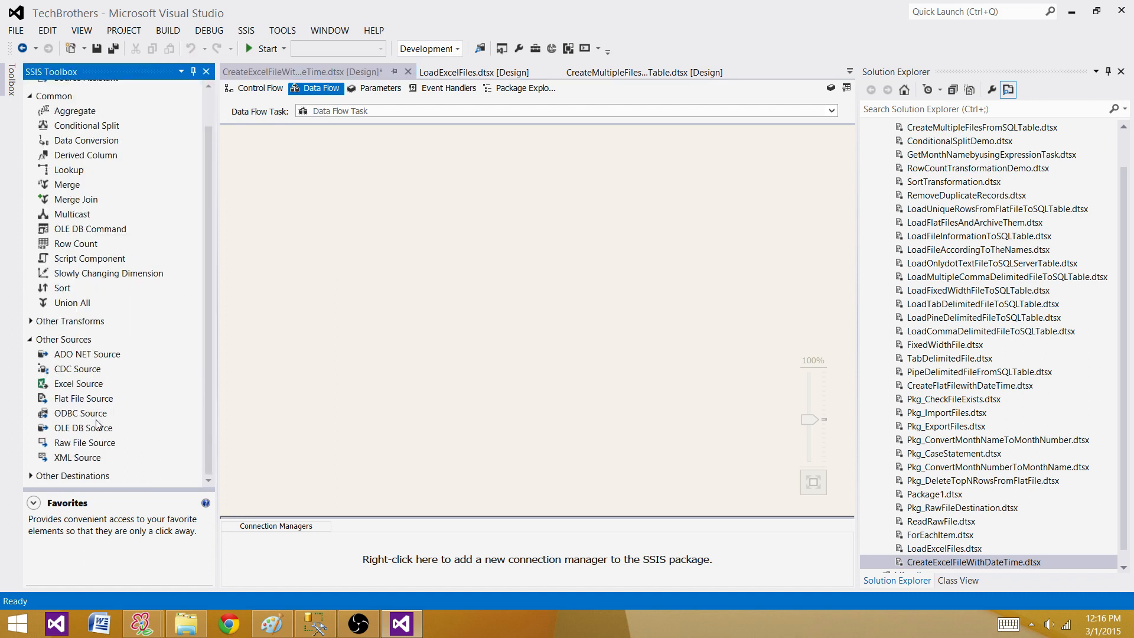
drag(75, 436, 358, 189)
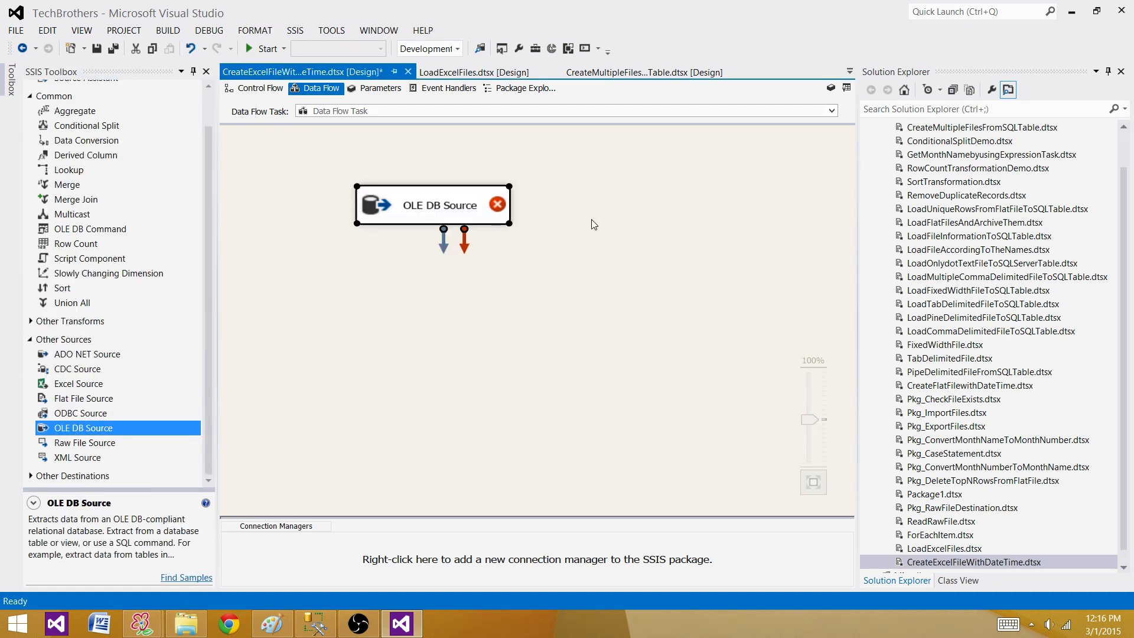
Create an OLE DB connection manager for the OLE DB Source using the existing TestDB data connection
double_click(457, 196)
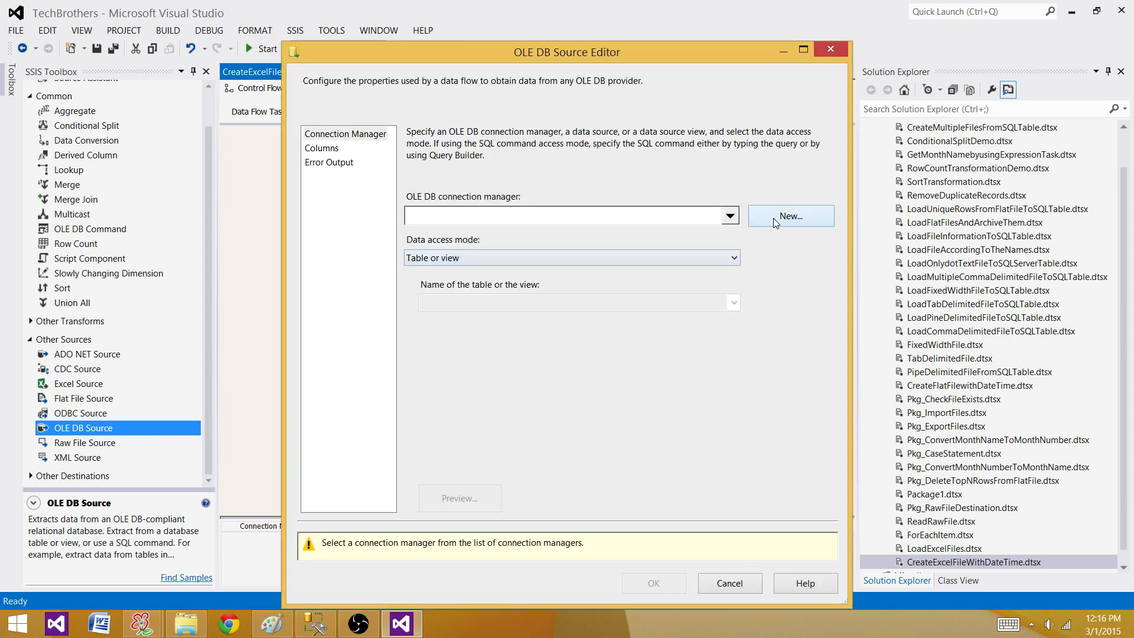
click(774, 218)
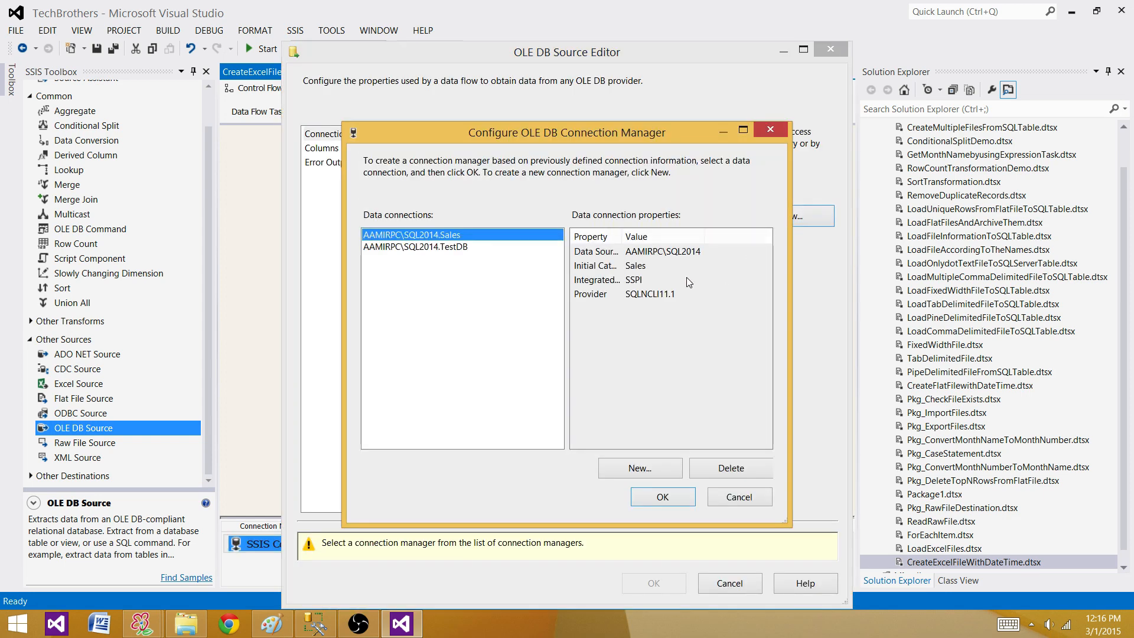
click(439, 247)
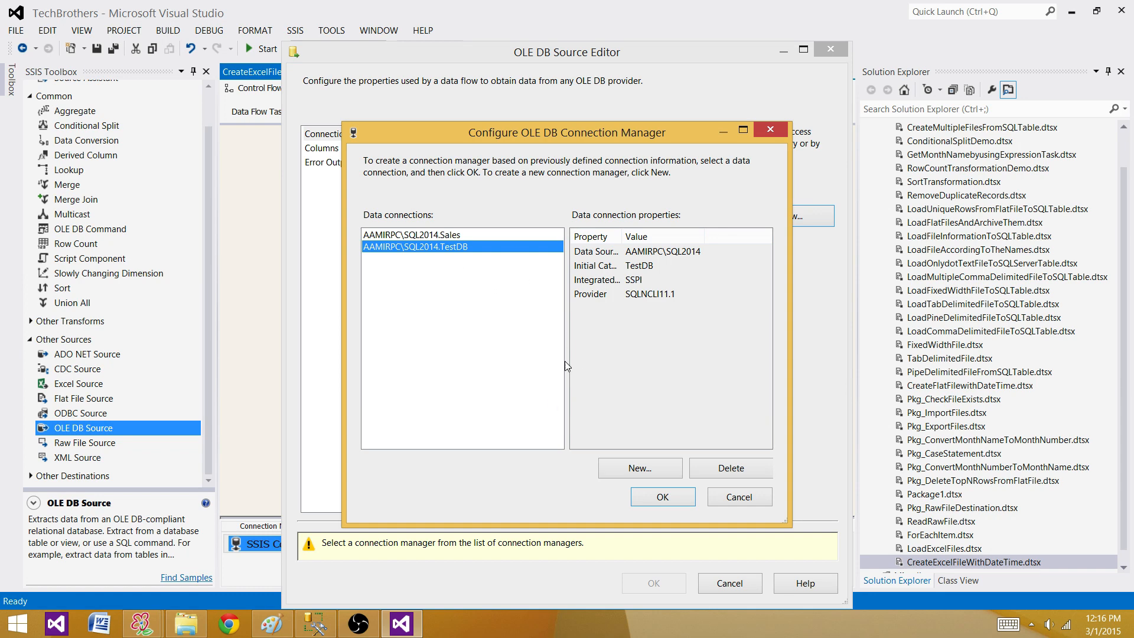
click(650, 501)
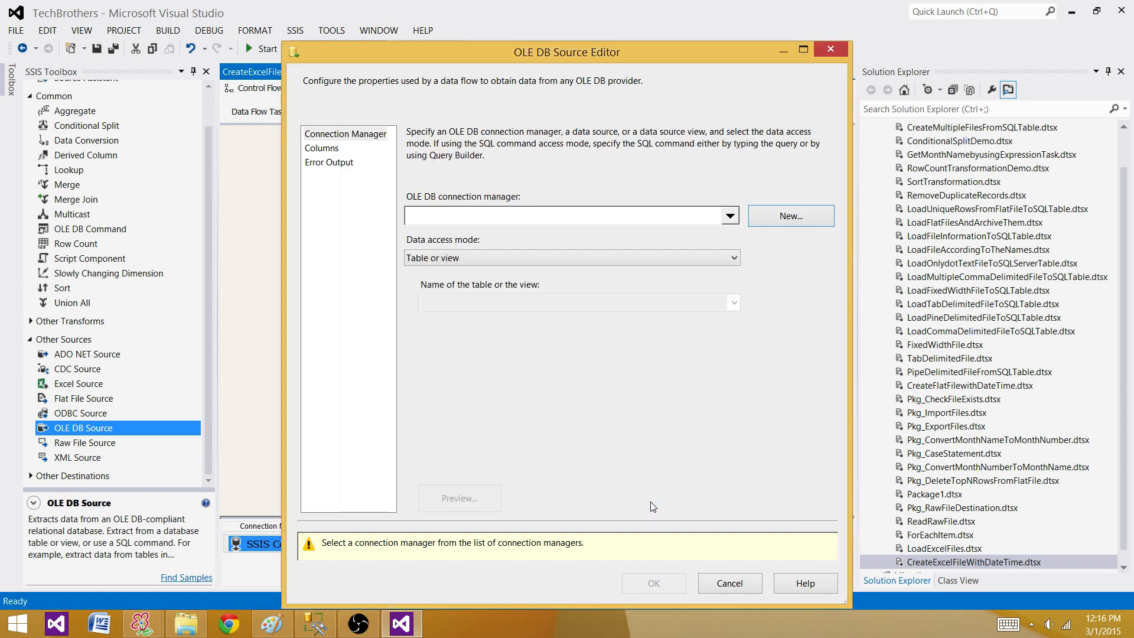
Set the source's data access mode to SQL command with the copied Customer query, and check its preview and columns before accepting
click(473, 255)
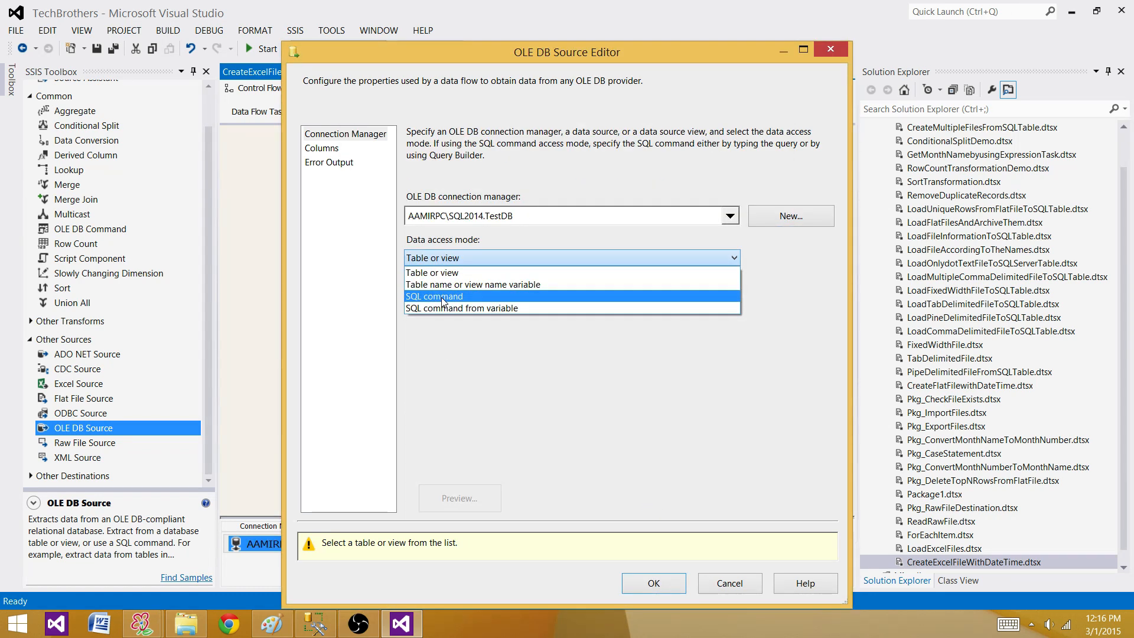
click(444, 301)
right_click(512, 306)
click(440, 367)
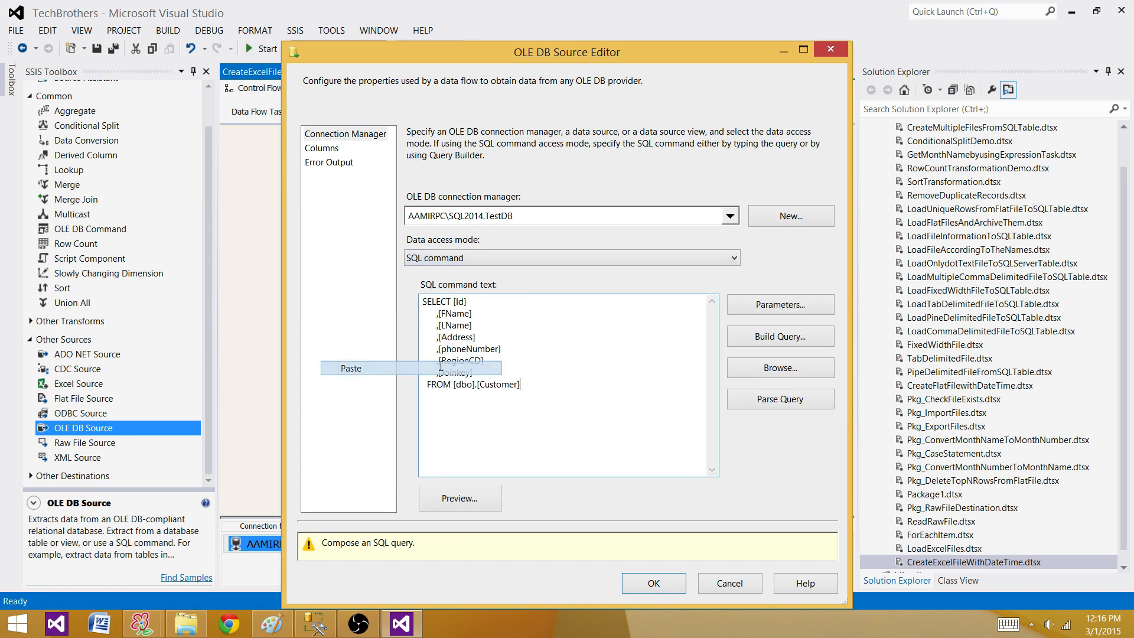
click(473, 498)
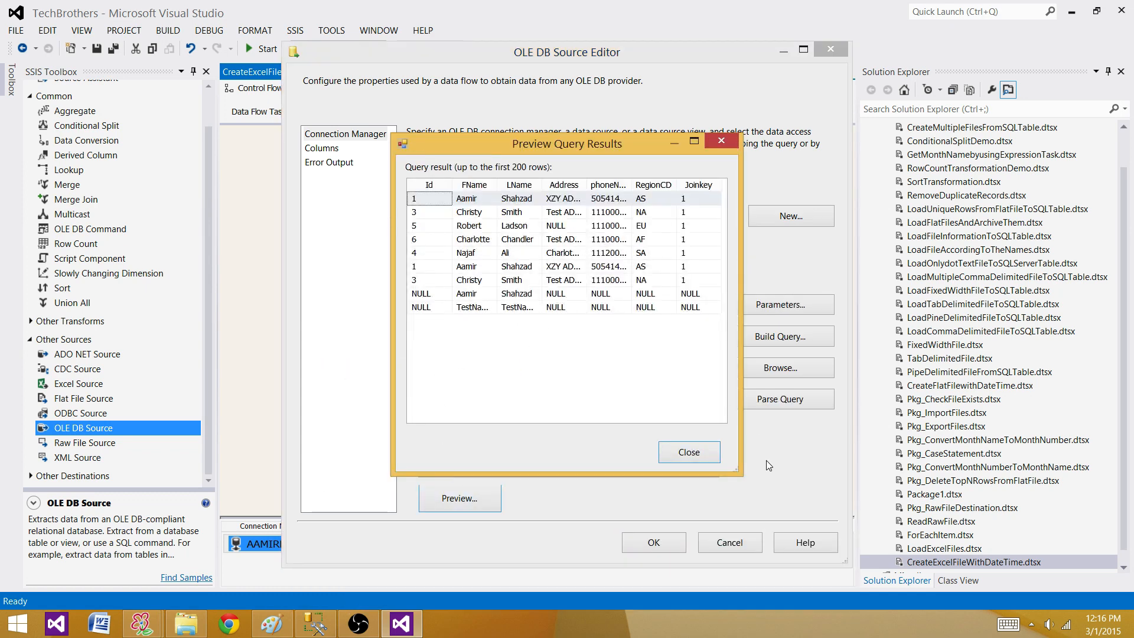
click(688, 452)
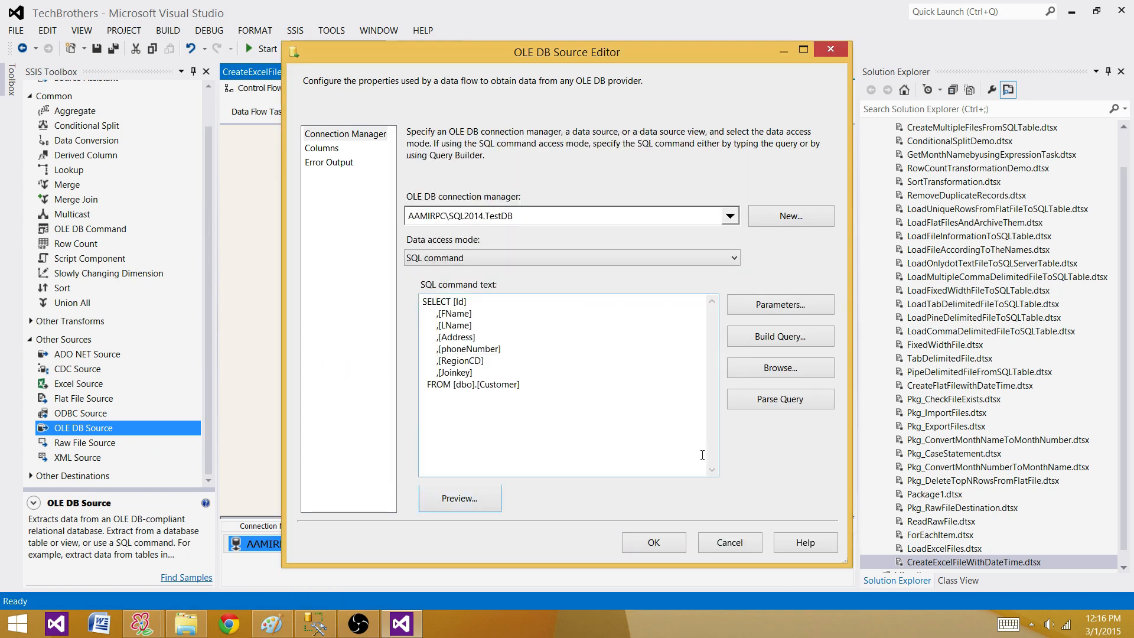
click(322, 149)
click(655, 542)
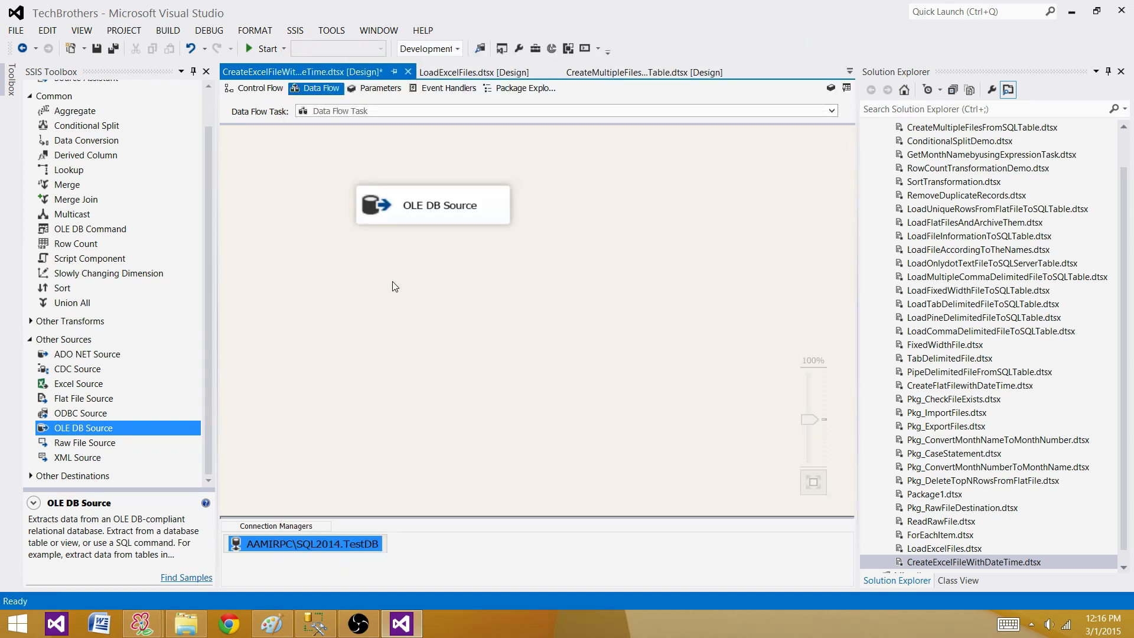
Widen the OLE DB Source and add an Excel Destination of similar width below it
click(486, 212)
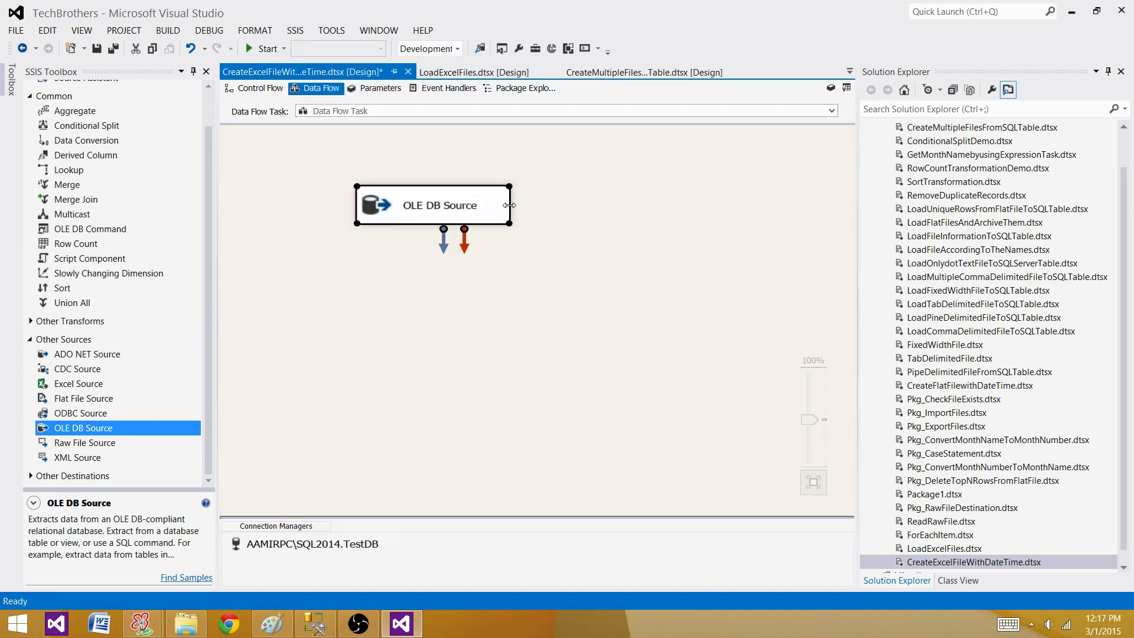
drag(510, 223, 606, 234)
click(30, 339)
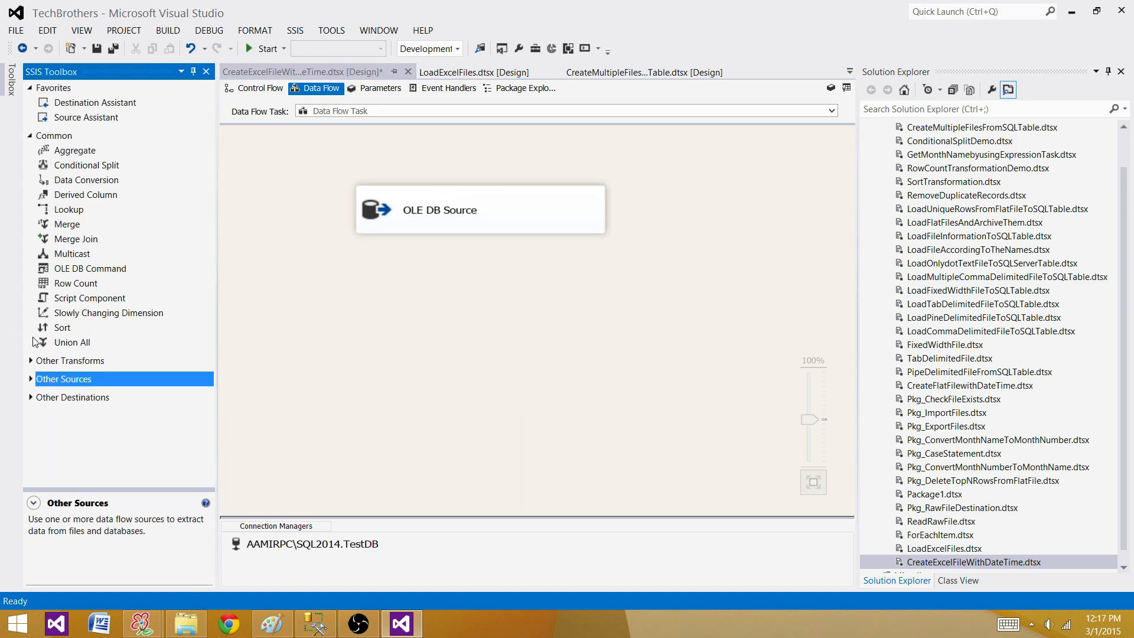
click(30, 397)
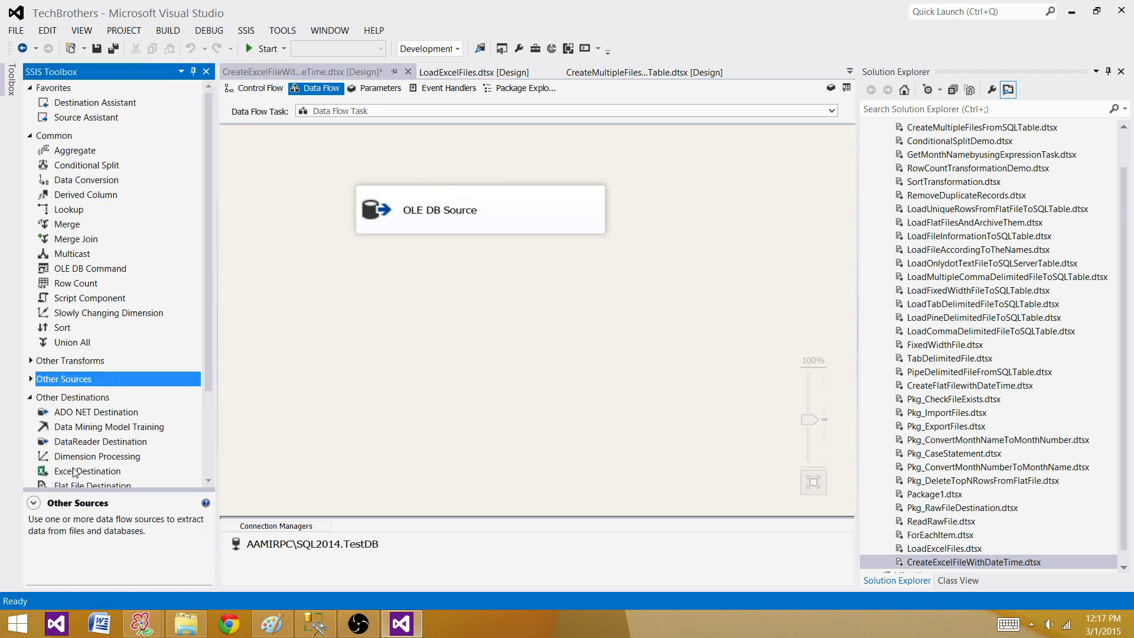
drag(76, 471, 355, 294)
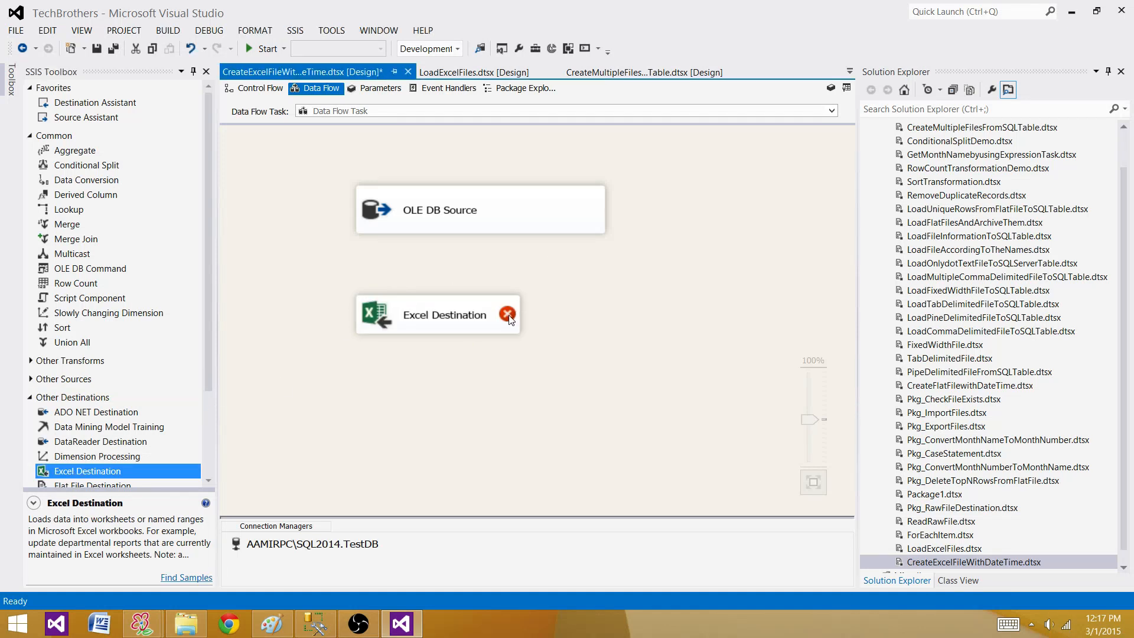
click(511, 320)
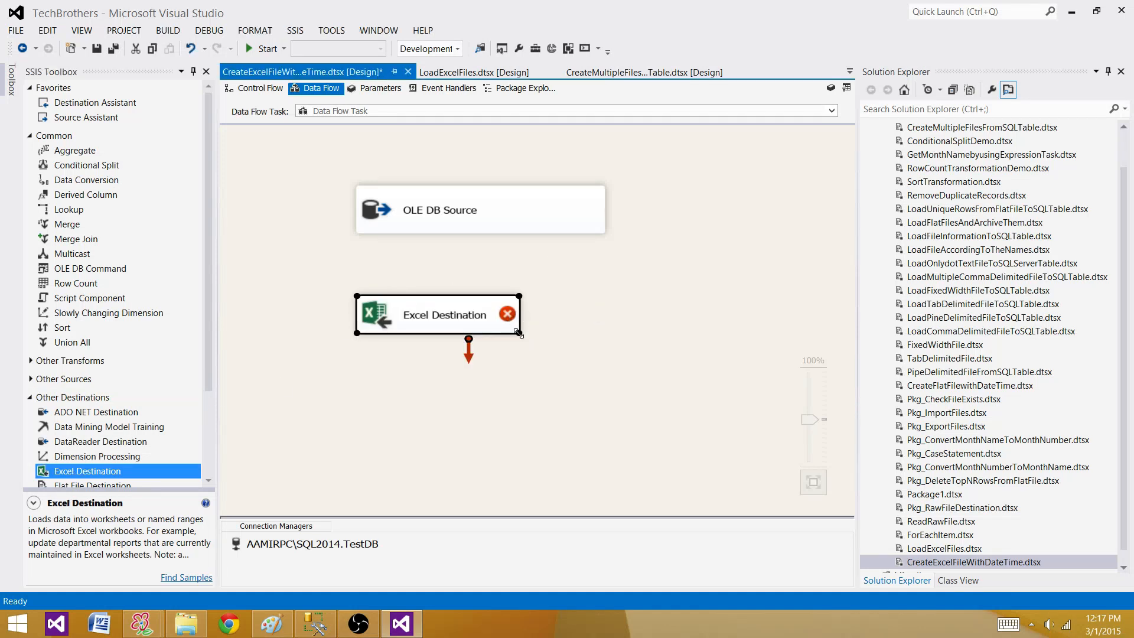
drag(518, 333, 604, 333)
Connect the OLE DB Source's regular data output to the Excel Destination
click(453, 219)
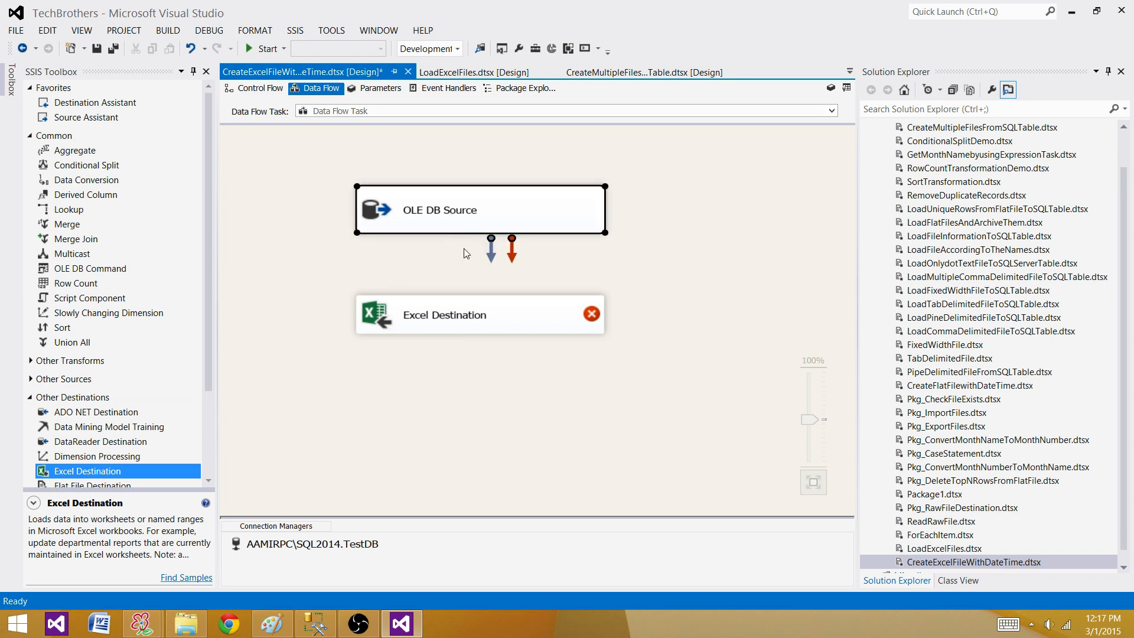
drag(489, 251, 493, 318)
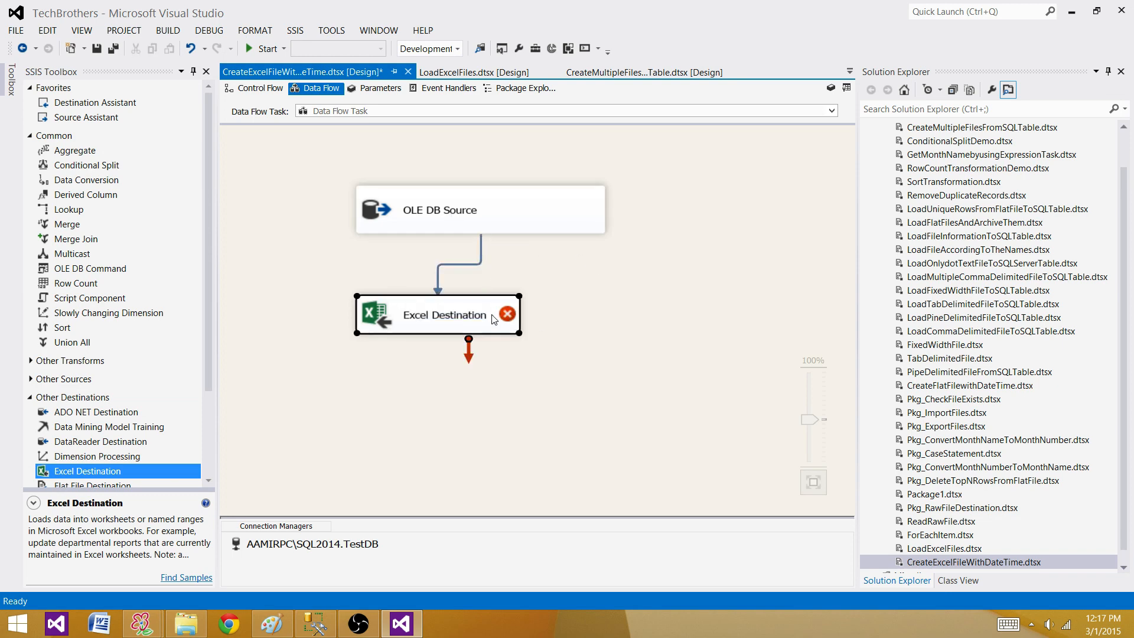
Start a new Excel connection manager for the Excel Destination with the Excel version Microsoft Excel 2007
double_click(493, 319)
click(775, 217)
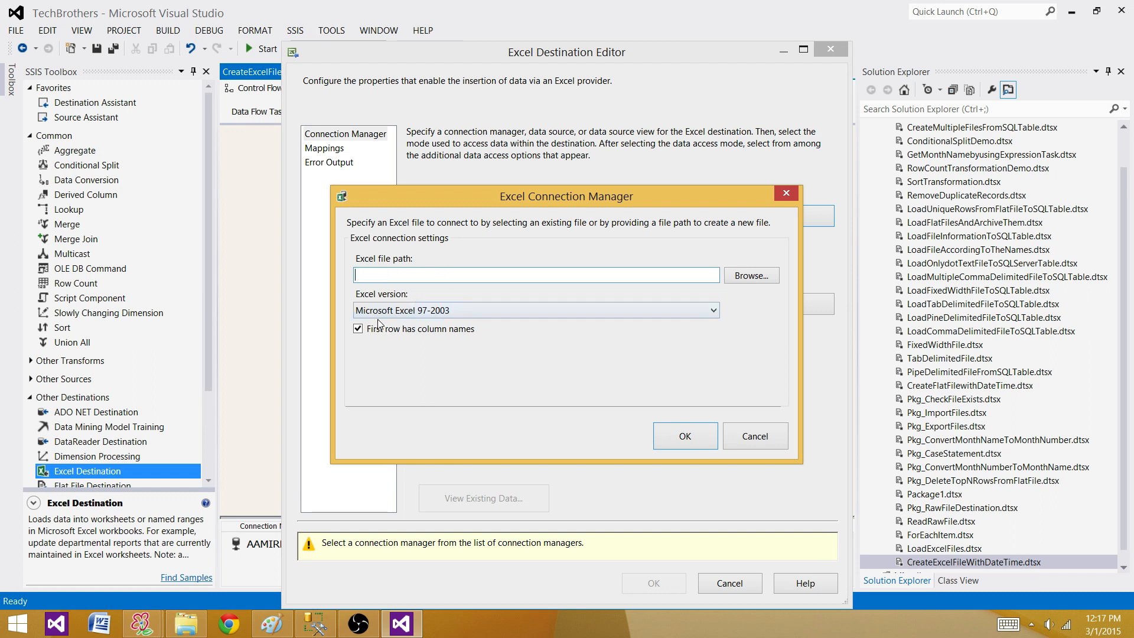
click(387, 311)
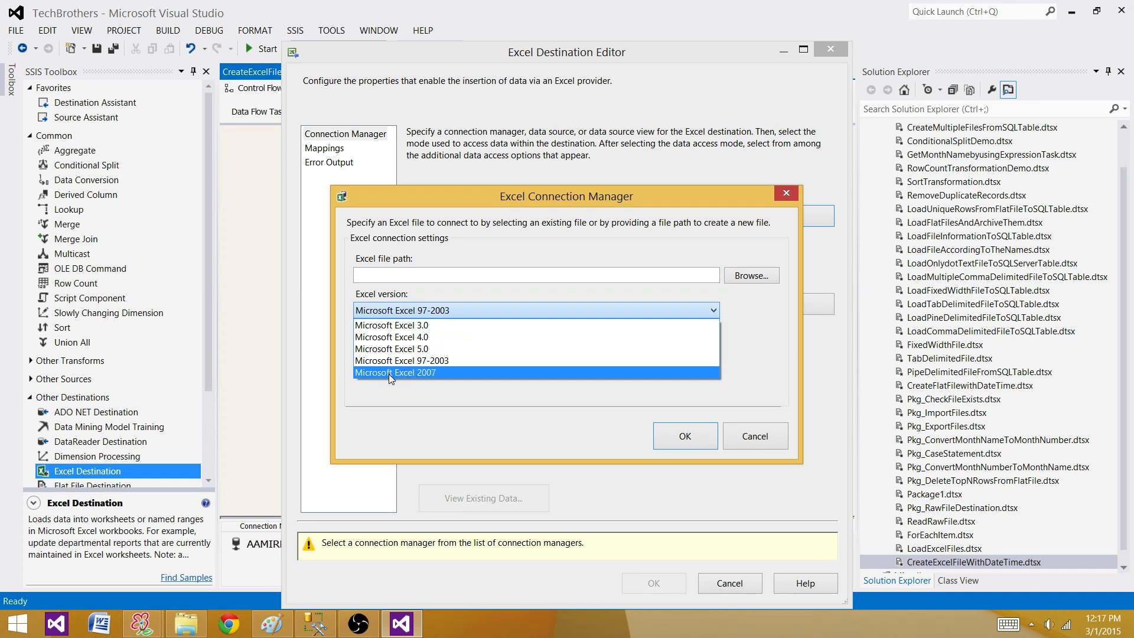
click(414, 373)
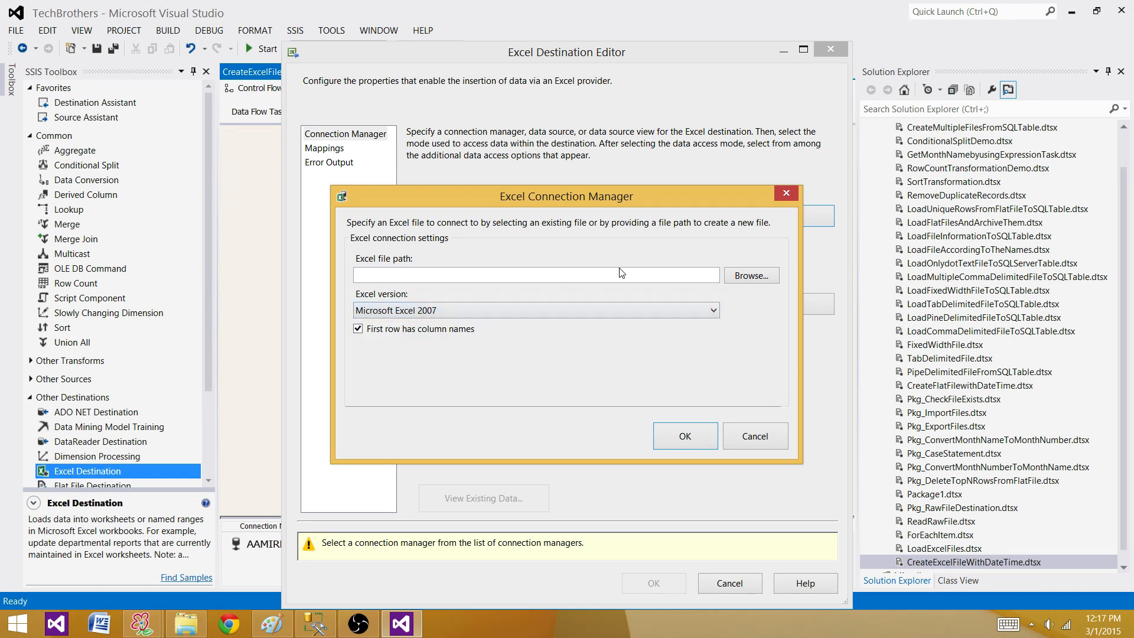
Browse for the Excel file path and go to OutputFolder on the Desktop
click(736, 277)
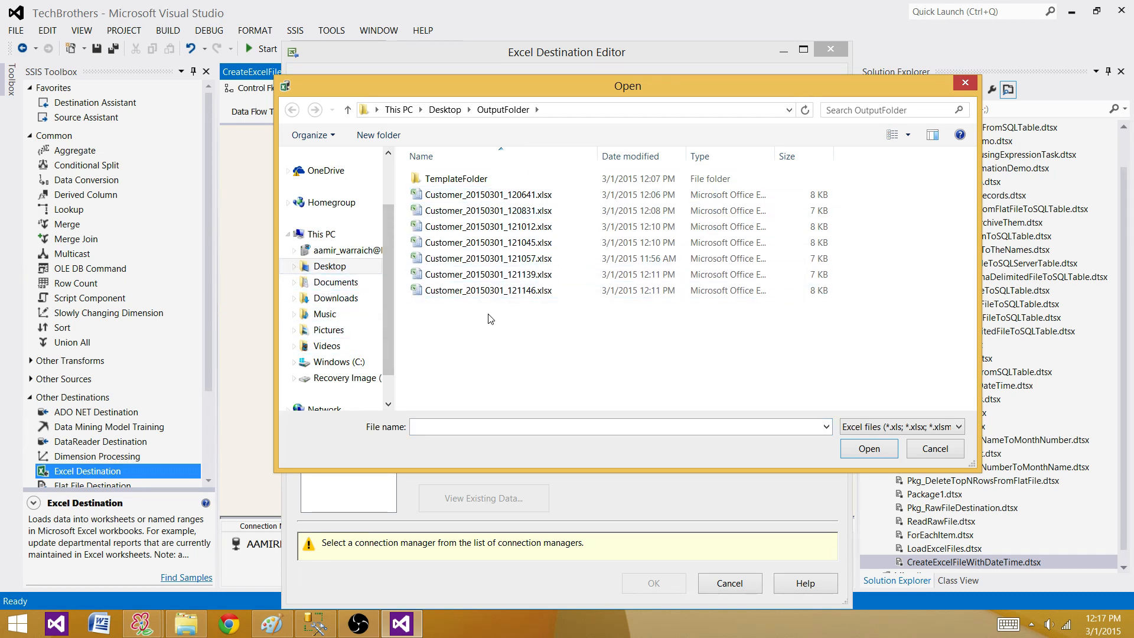
click(467, 109)
click(440, 114)
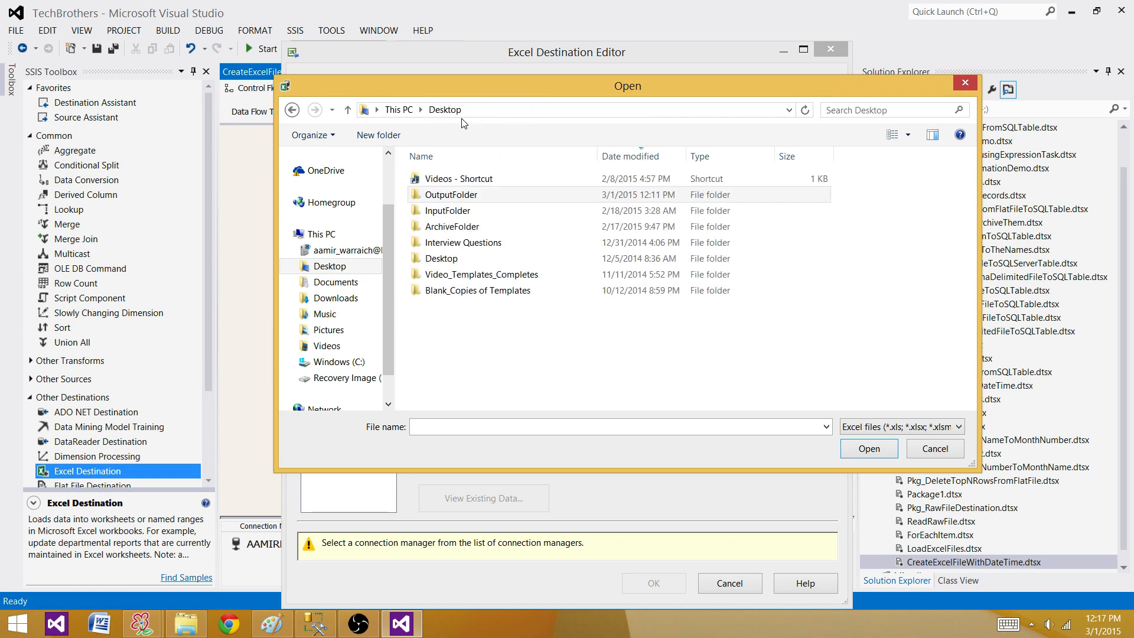
double_click(460, 195)
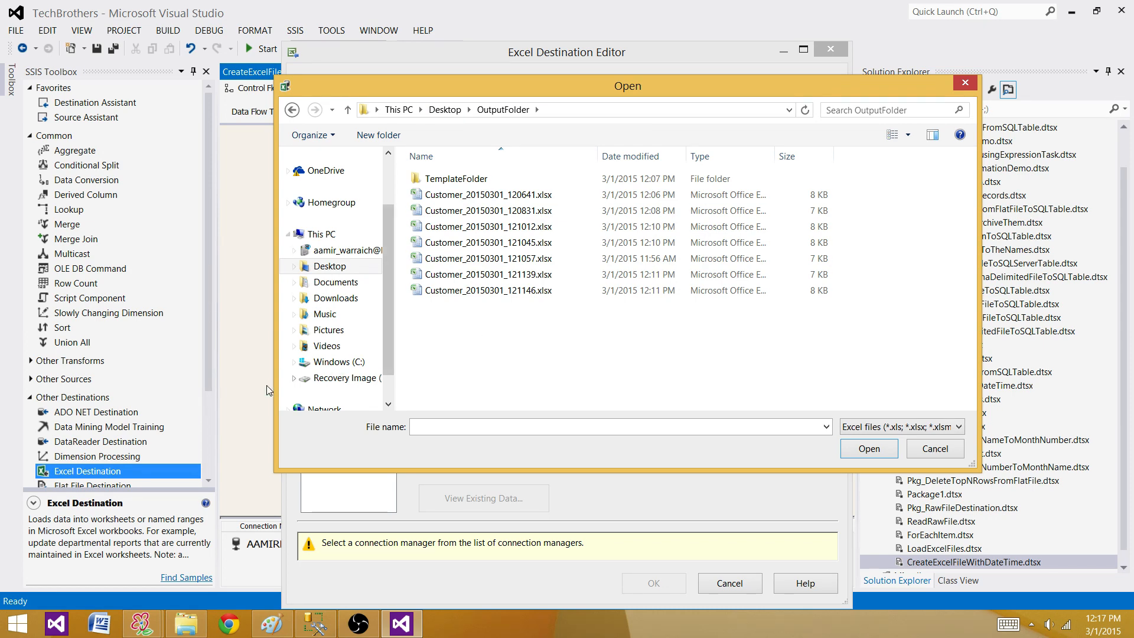
Switch to File Explorer, delete everything in OutputFolder, and return to Visual Studio
click(179, 631)
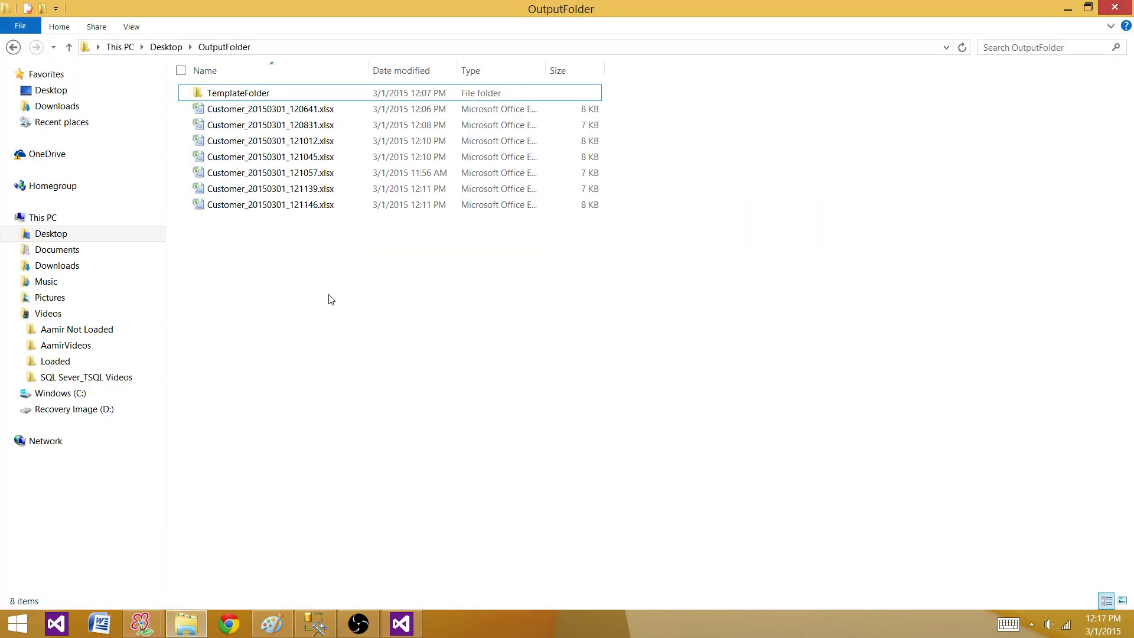
drag(328, 298, 234, 113)
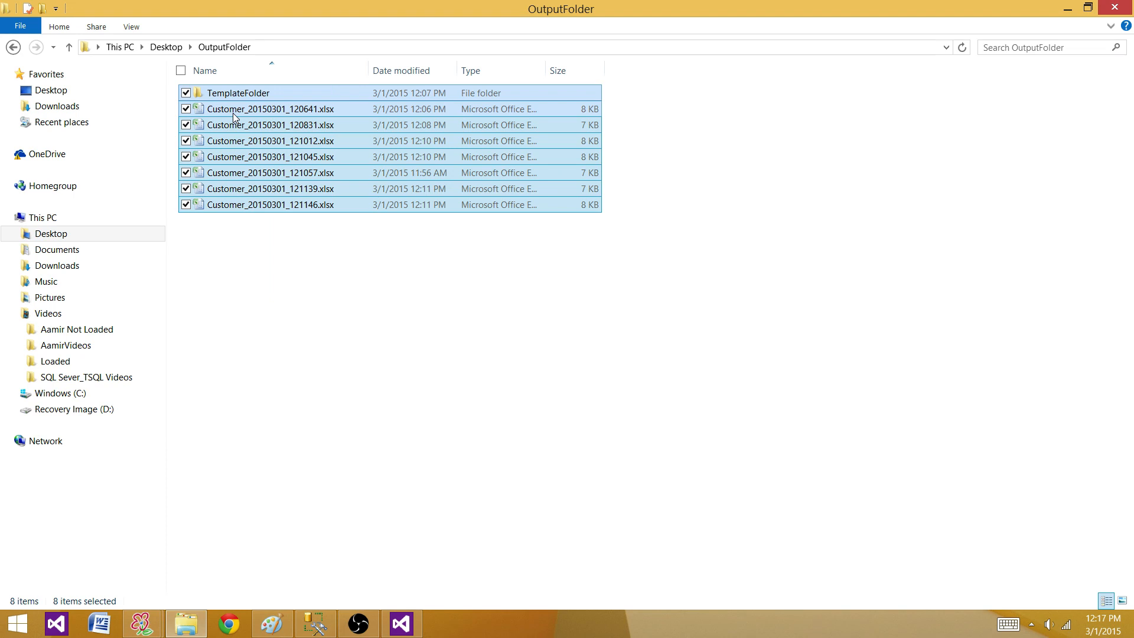
key(shift+Delete)
key(Escape)
key(Delete)
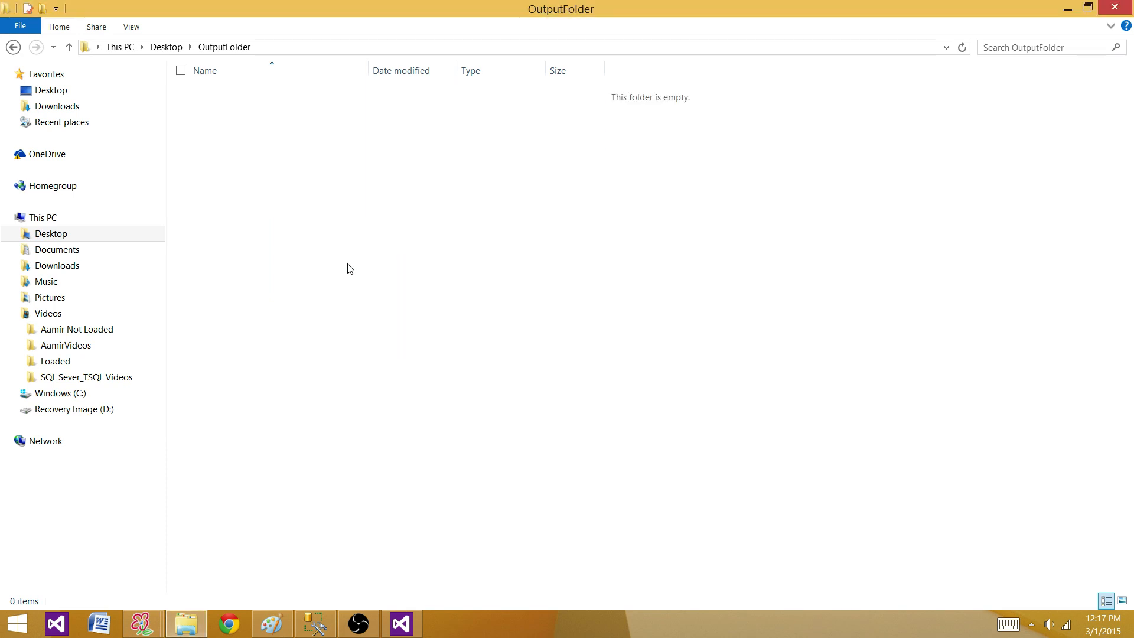
click(401, 625)
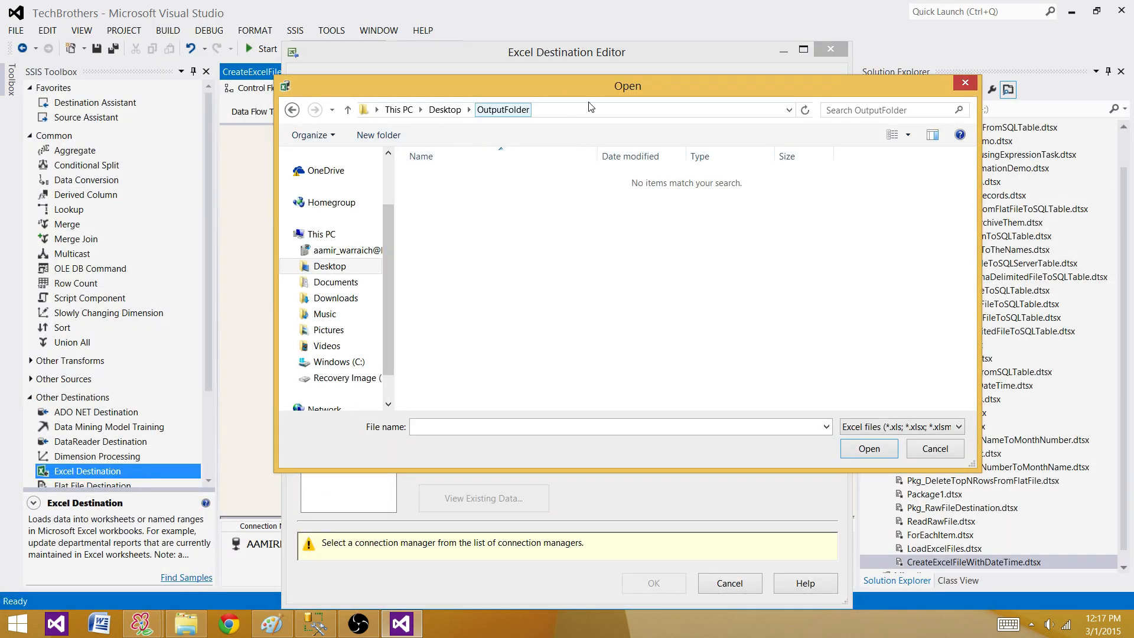
Set the Excel connection's file path to Customer.xls in OutputFolder
click(469, 427)
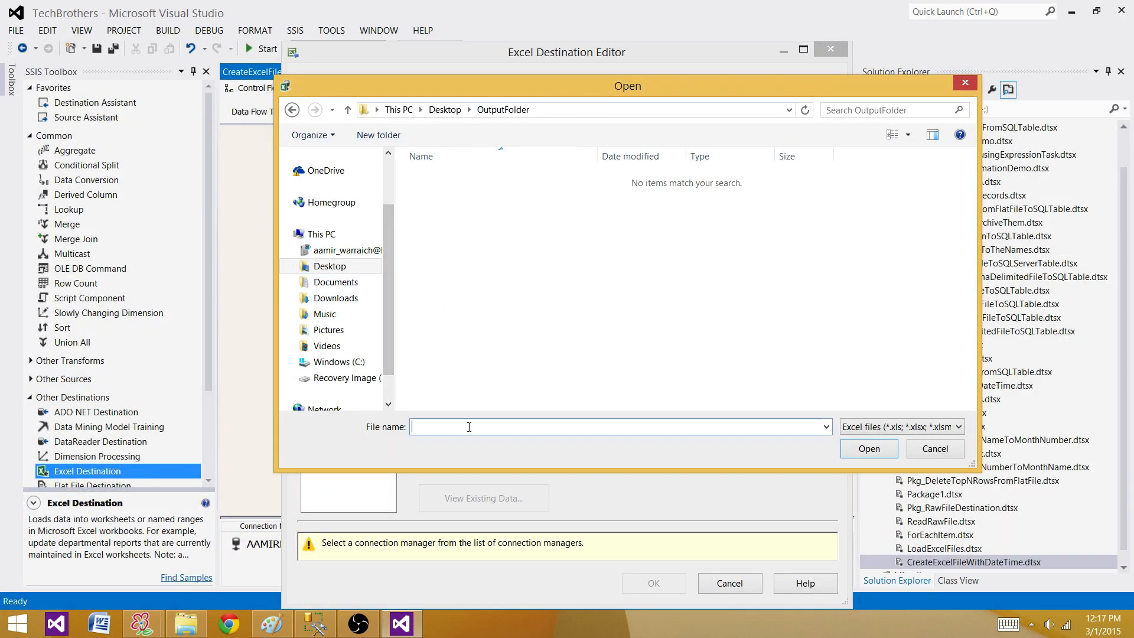
text(/x)
text(Customer)
key(BackSpace)
key(BackSpace)
click(861, 452)
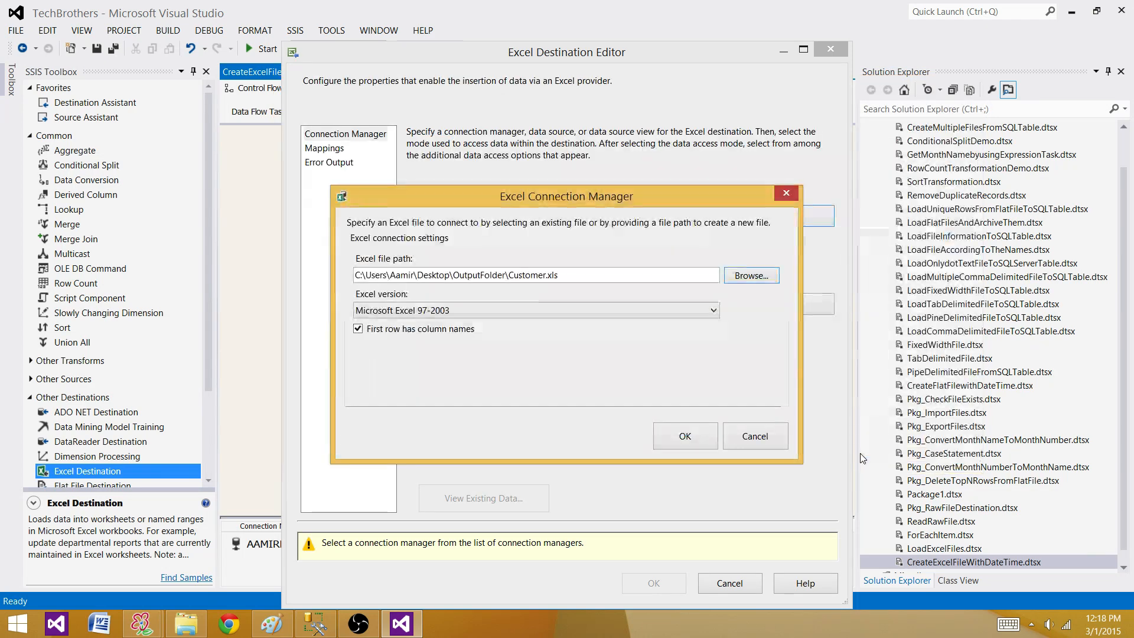
Set the Excel version to Microsoft Excel 2007, change the file name to Customer.xlsx, and accept the connection manager
click(434, 318)
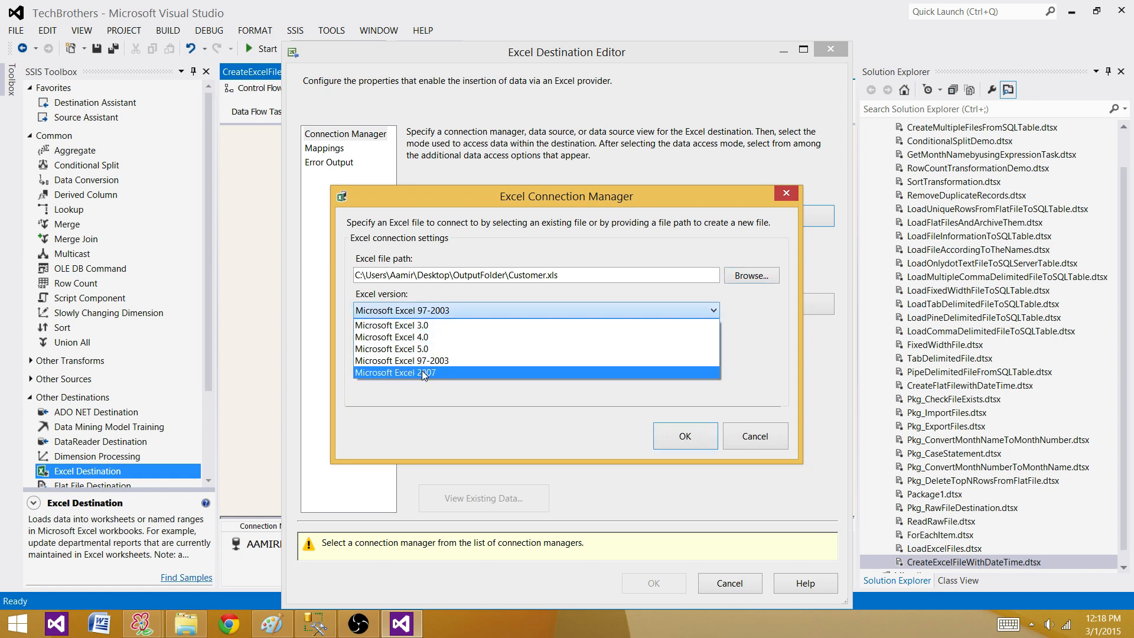
click(422, 370)
click(748, 276)
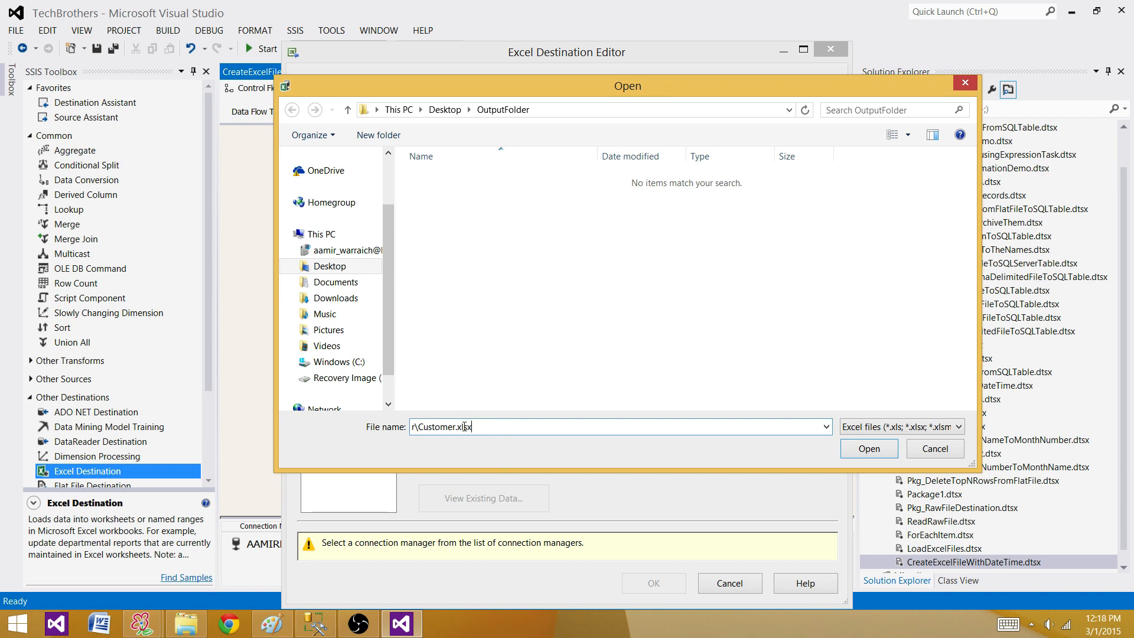
click(864, 450)
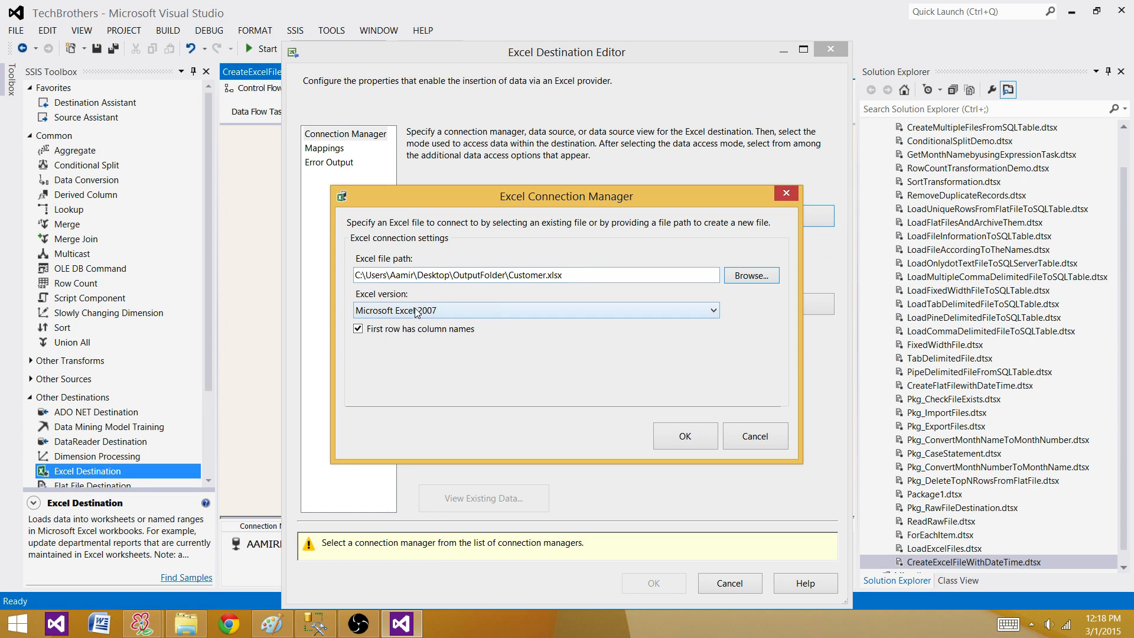
click(685, 436)
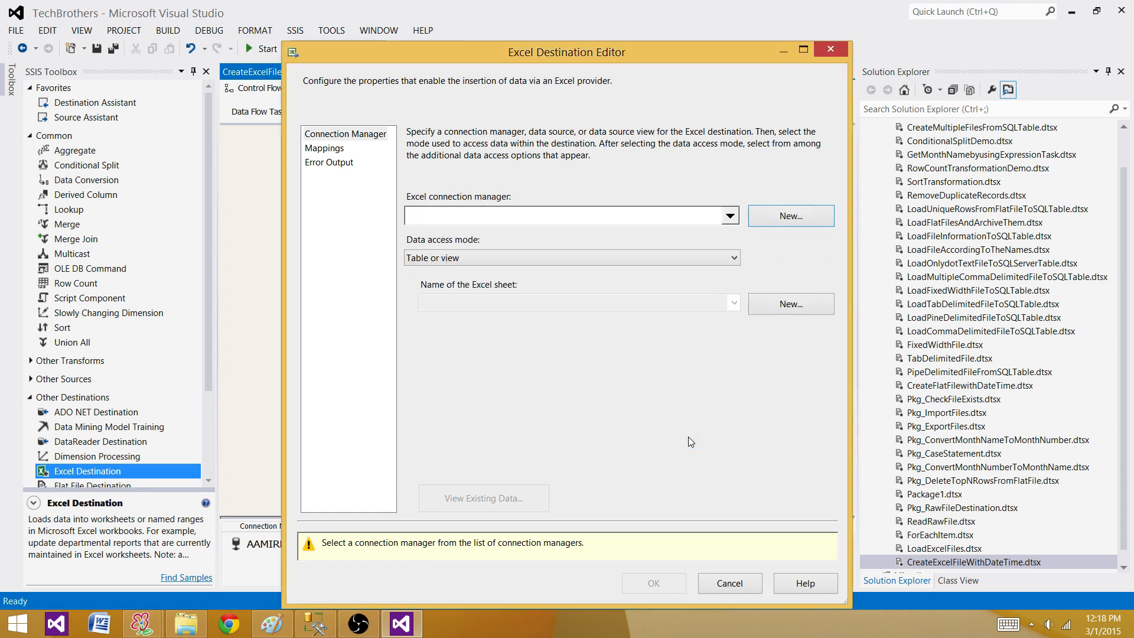
Check the destination's data access mode options and the list of available Excel sheets
click(460, 258)
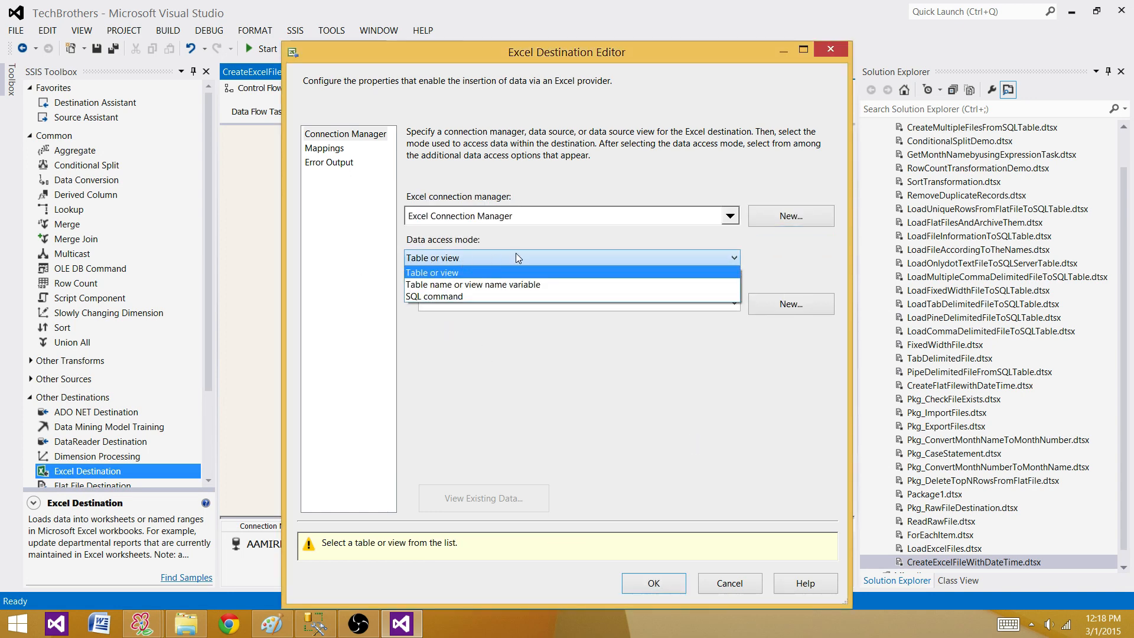
click(548, 337)
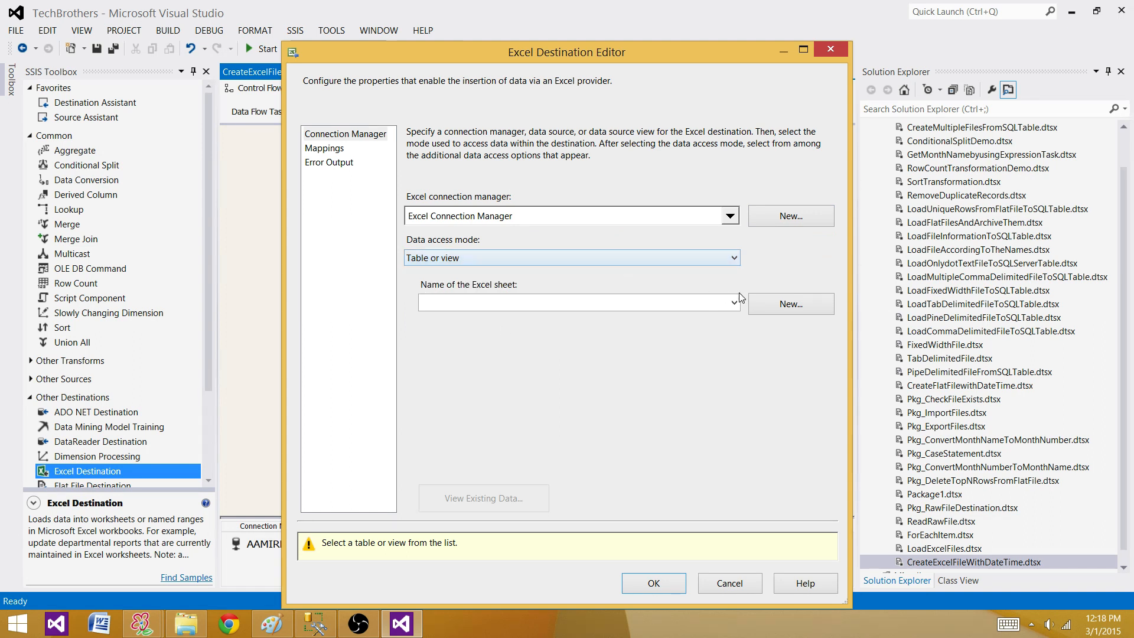
click(635, 306)
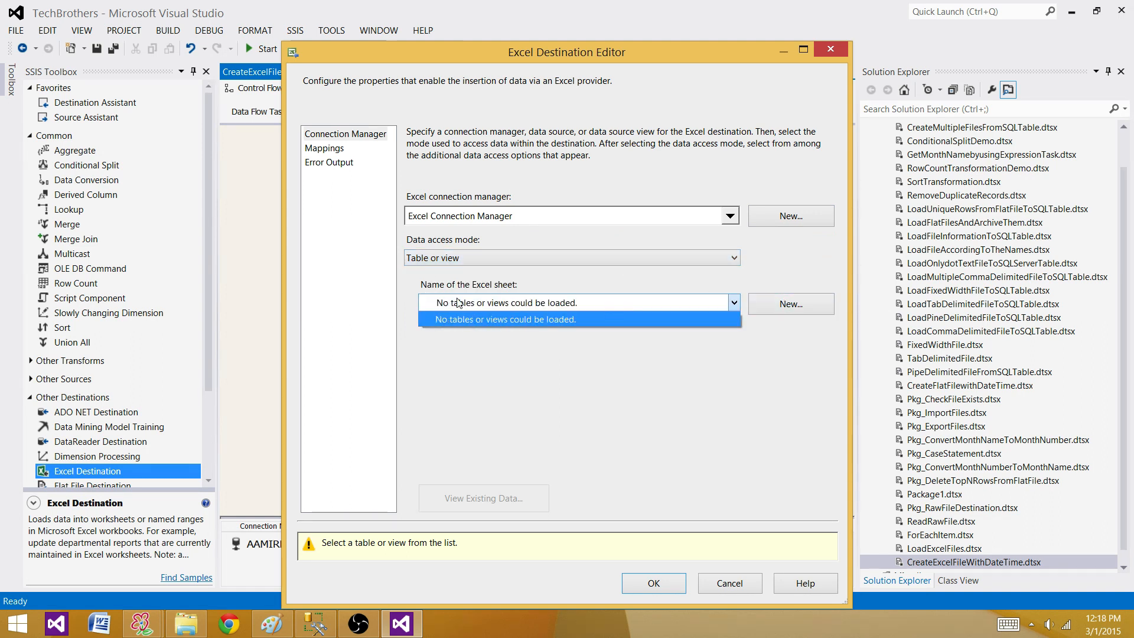
click(606, 369)
Create a new Excel sheet for the destination, naming the table Customer in the CREATE TABLE statement
click(795, 307)
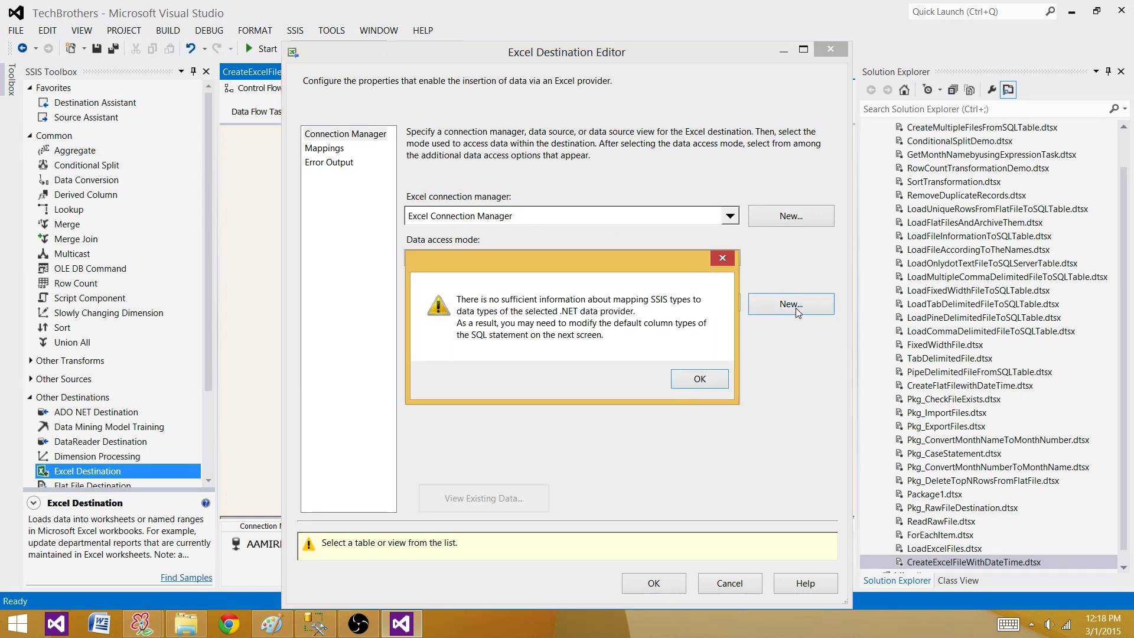
click(699, 378)
click(538, 261)
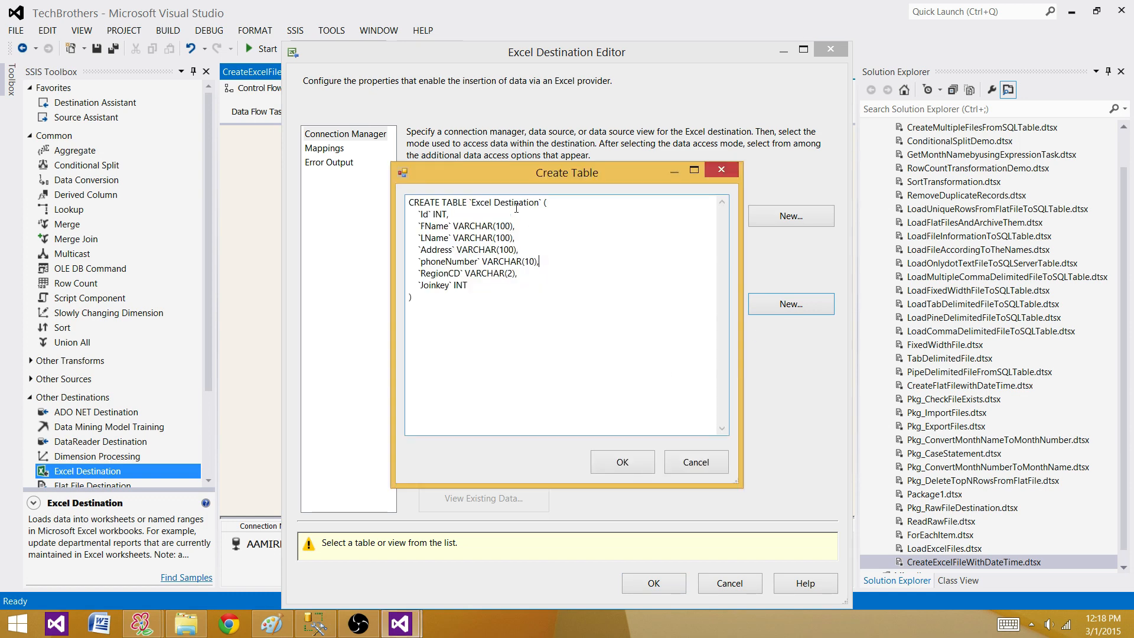
drag(540, 203, 473, 202)
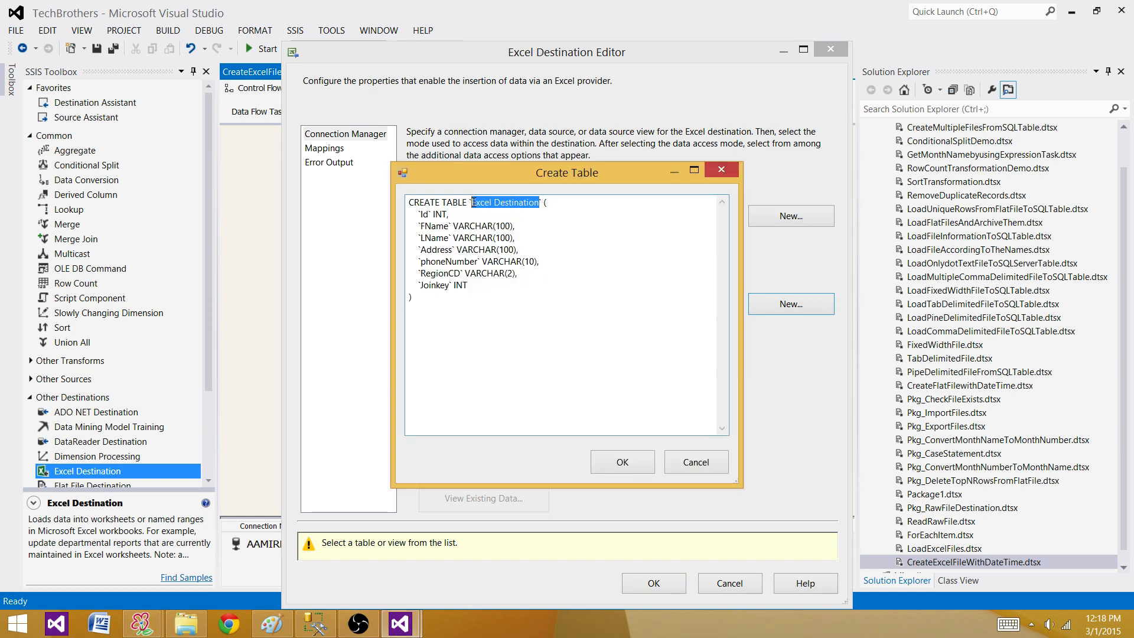
text(Customer)
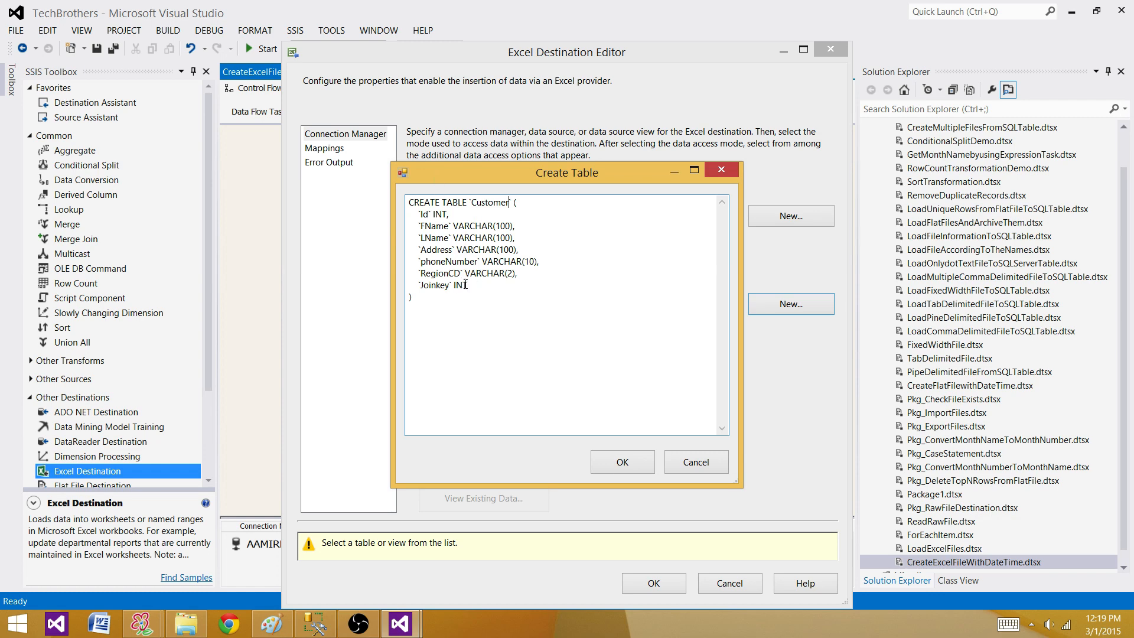
click(623, 464)
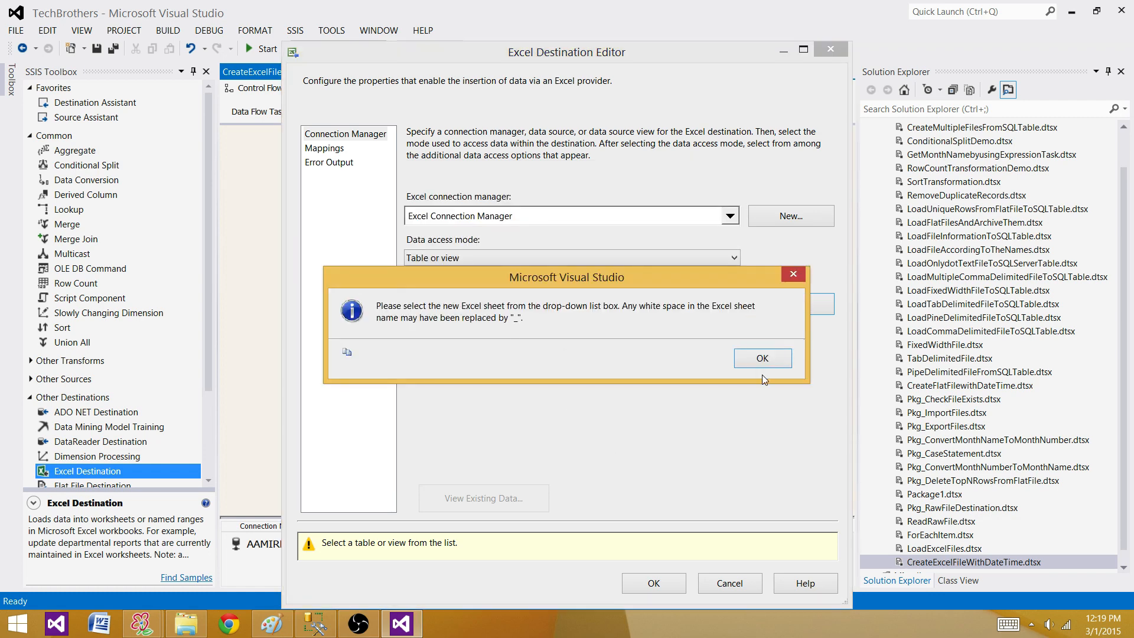
click(763, 360)
Choose the Customer$ sheet, review the column mappings including the FName data types, and accept the Excel Destination settings
click(523, 307)
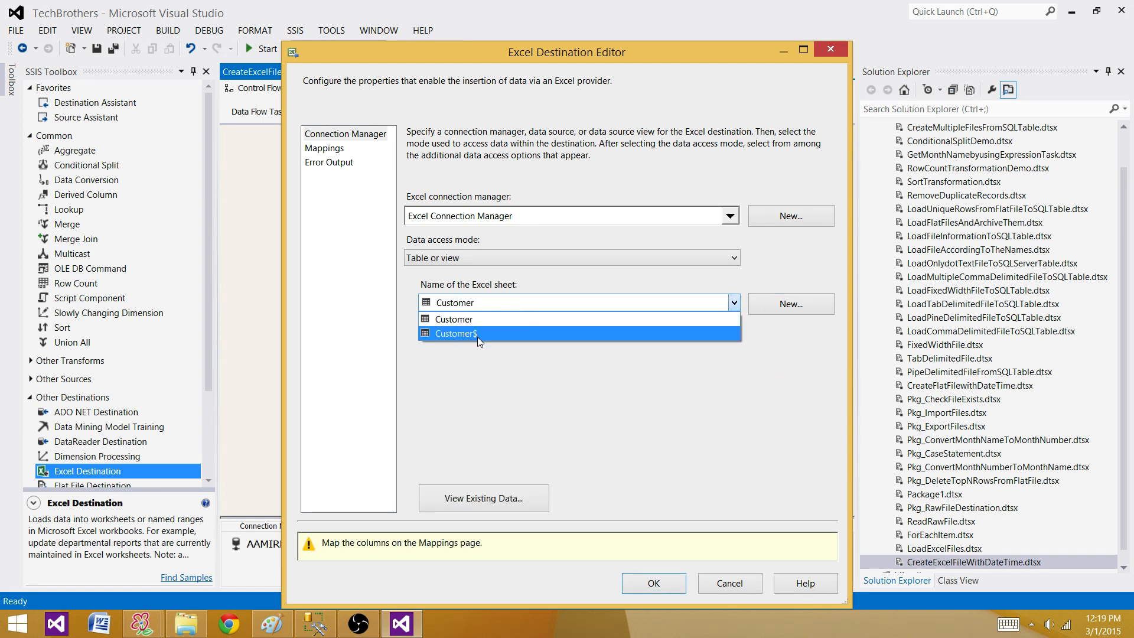
click(478, 336)
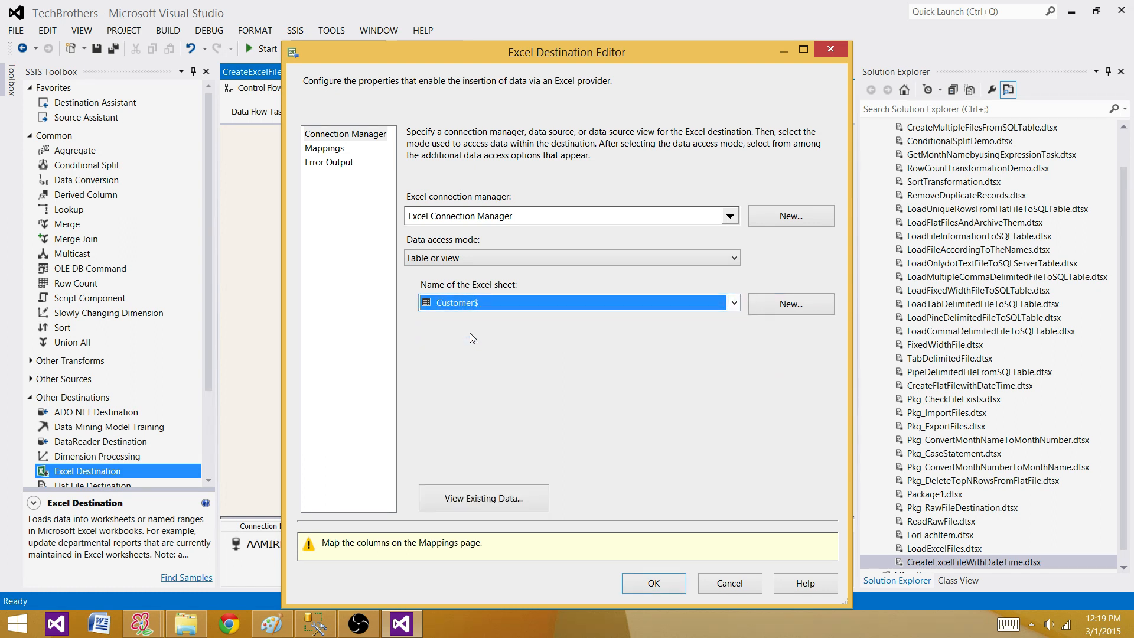
click(330, 149)
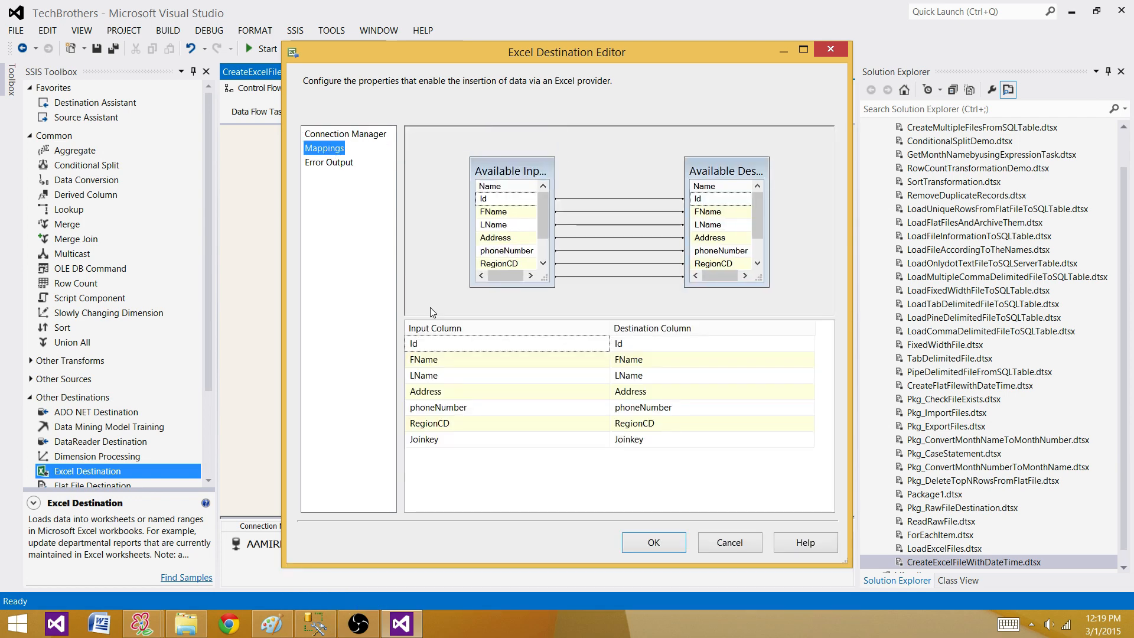
mouse_move(488, 368)
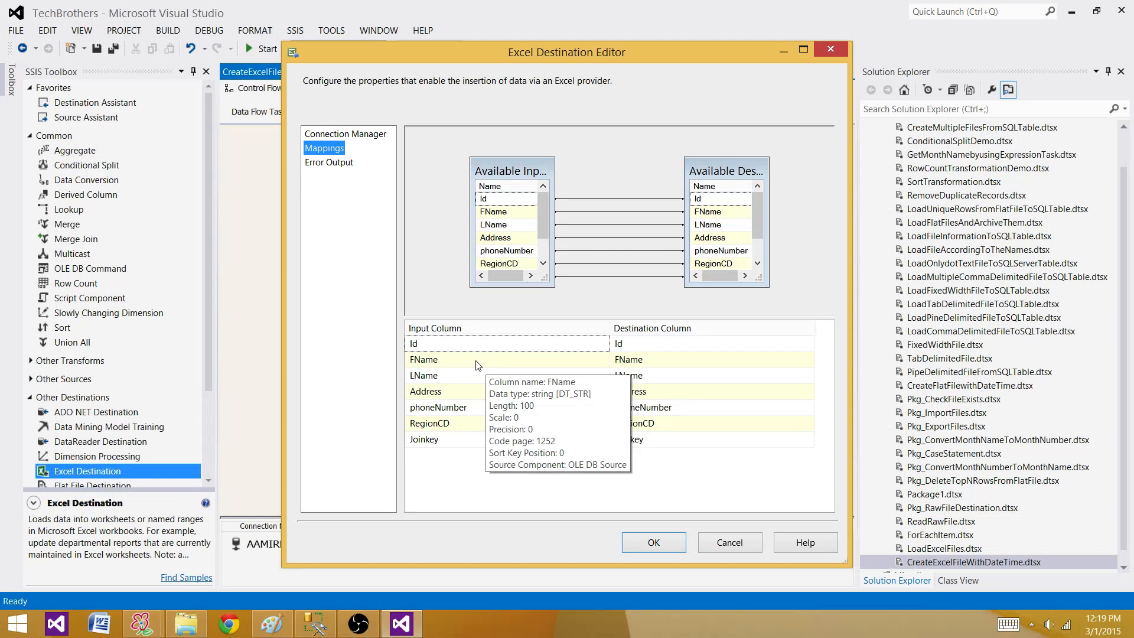
mouse_move(638, 362)
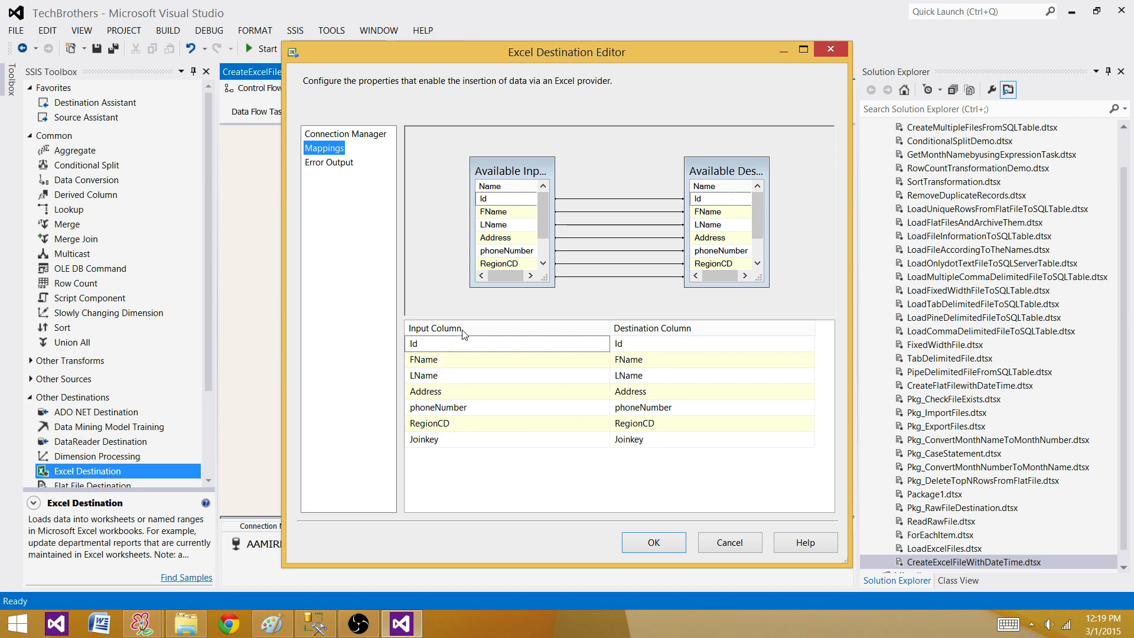
click(640, 545)
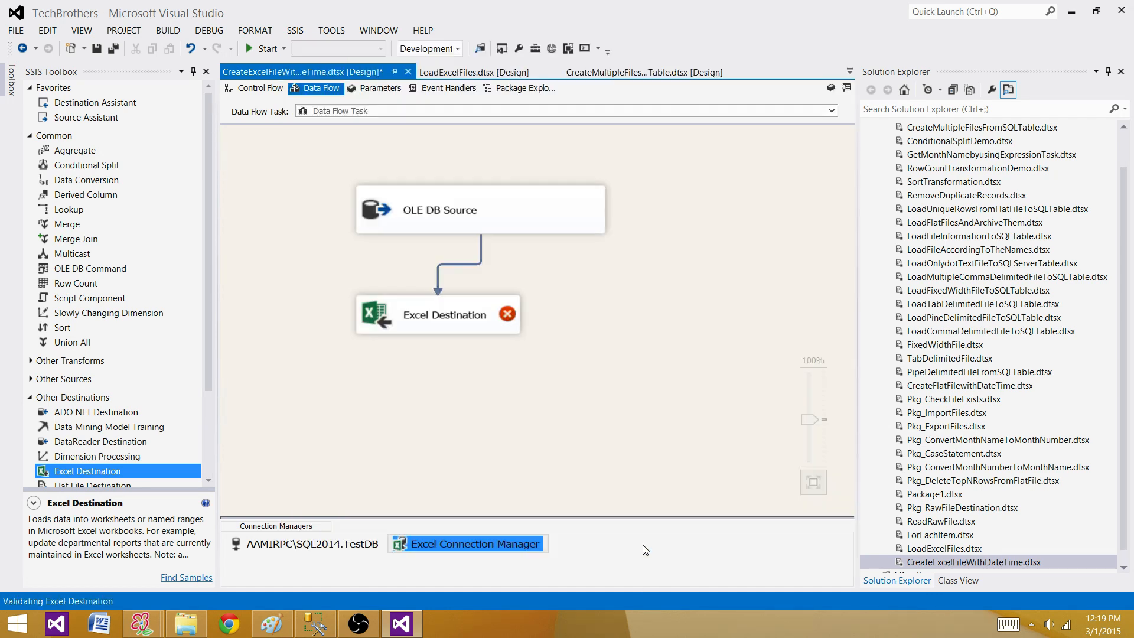
Move the Excel Destination further below the OLE DB Source and delete the data path between them
click(456, 328)
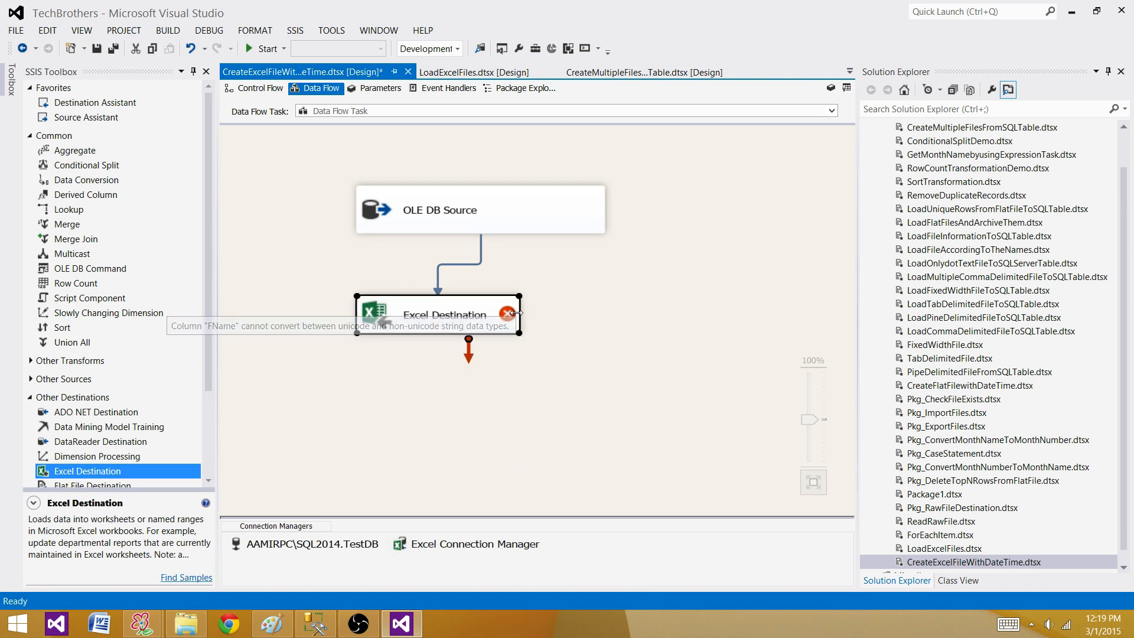
drag(511, 316, 549, 353)
click(547, 294)
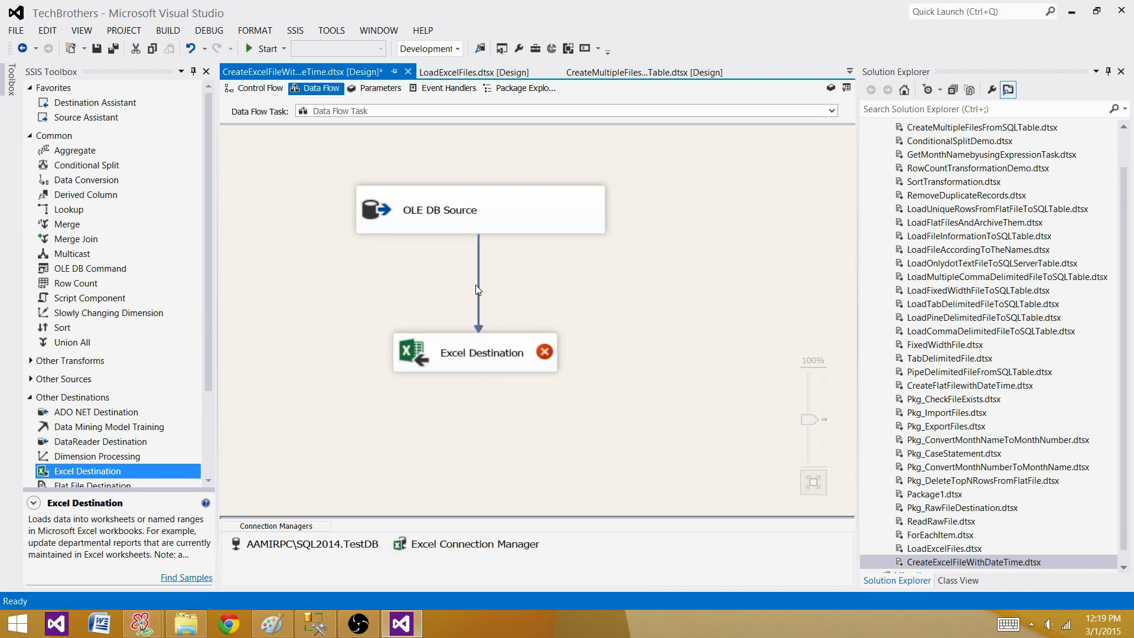
click(479, 281)
key(Delete)
Add a Data Conversion transformation between the OLE DB Source and the Excel Destination
click(31, 136)
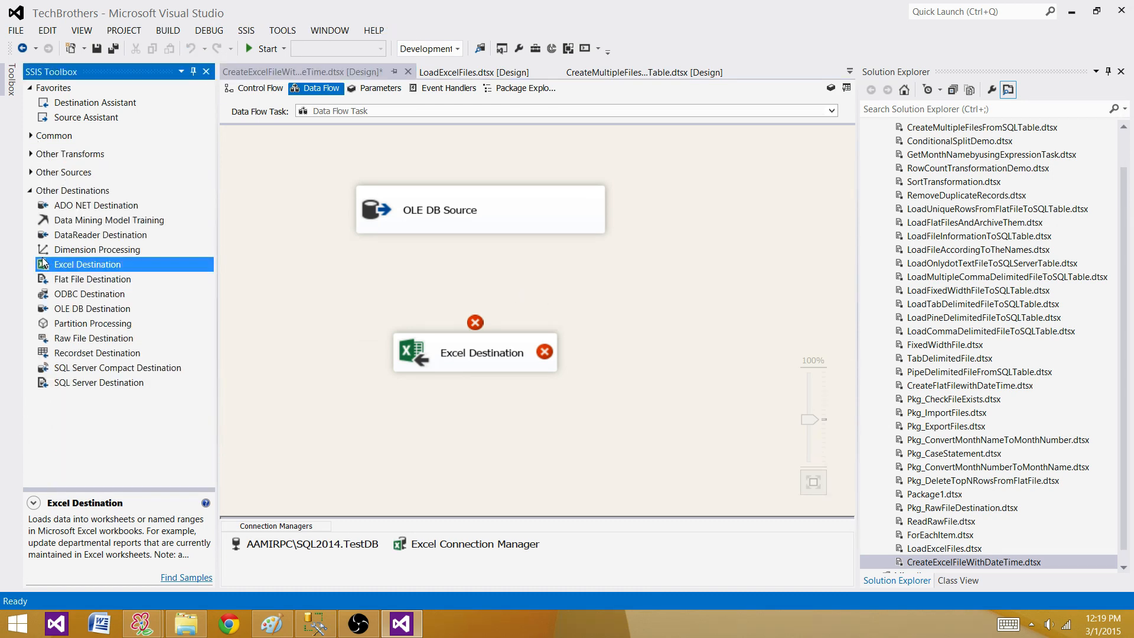
click(30, 191)
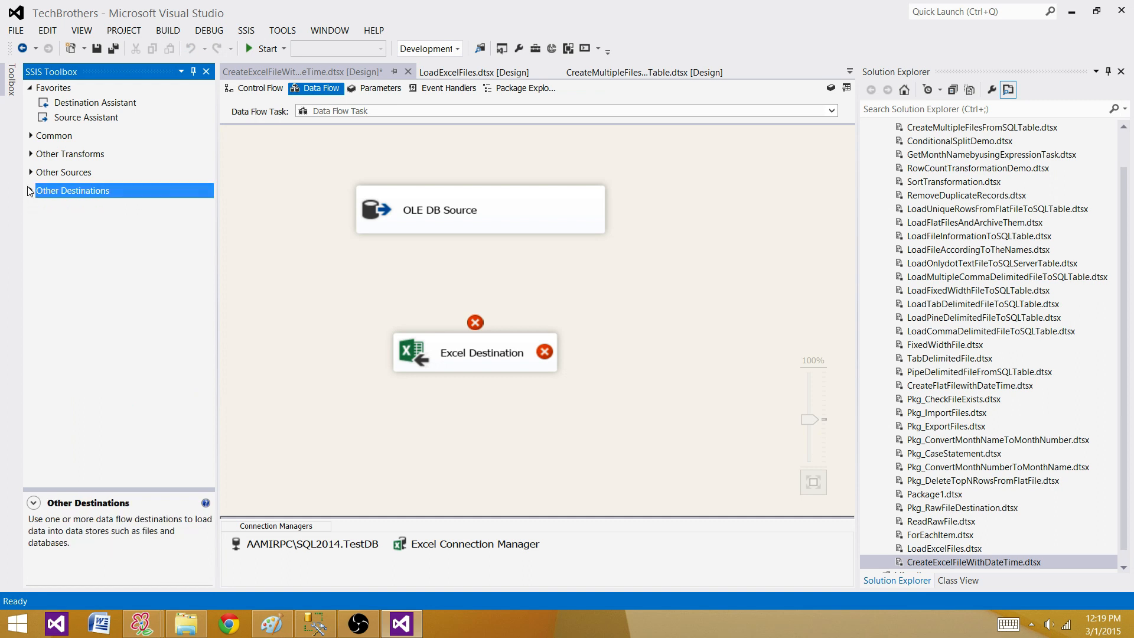
click(30, 155)
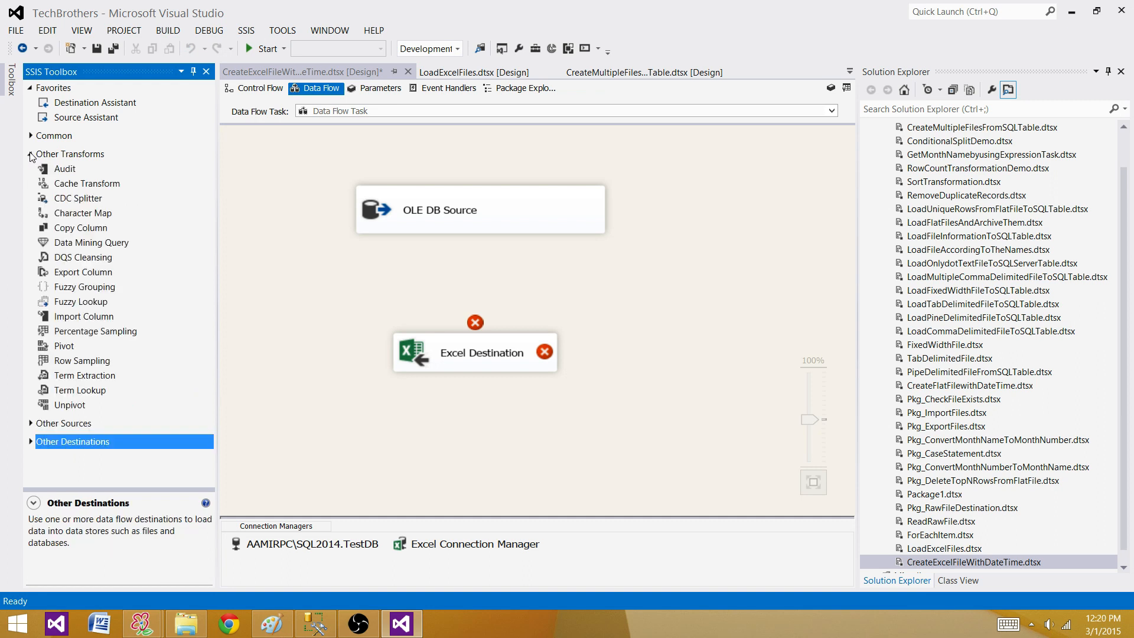
click(30, 155)
click(33, 137)
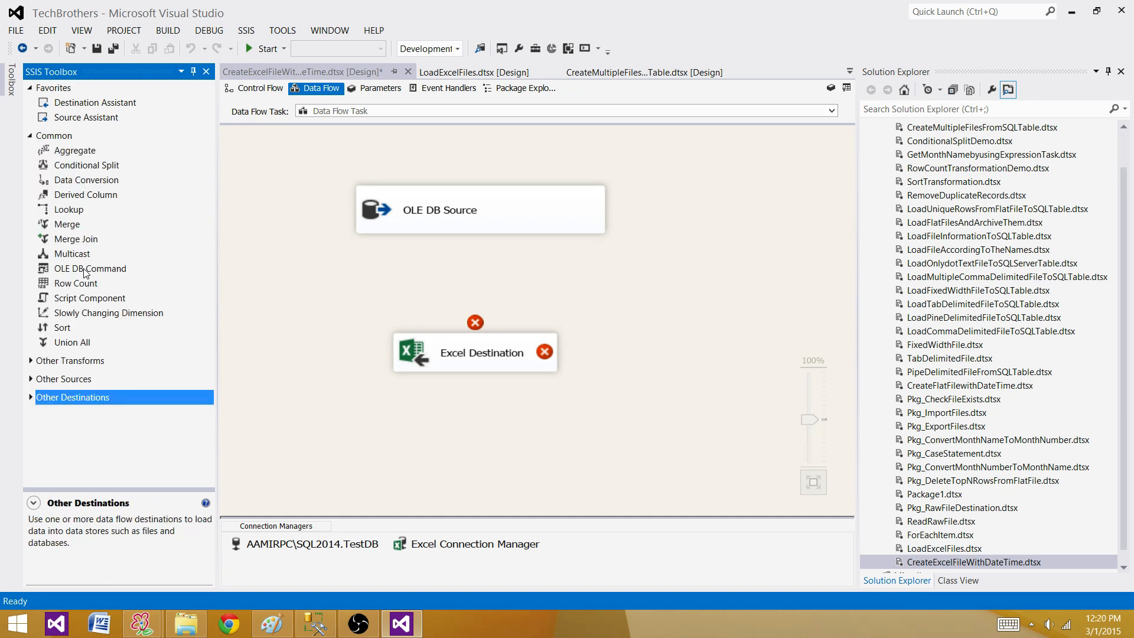
click(67, 195)
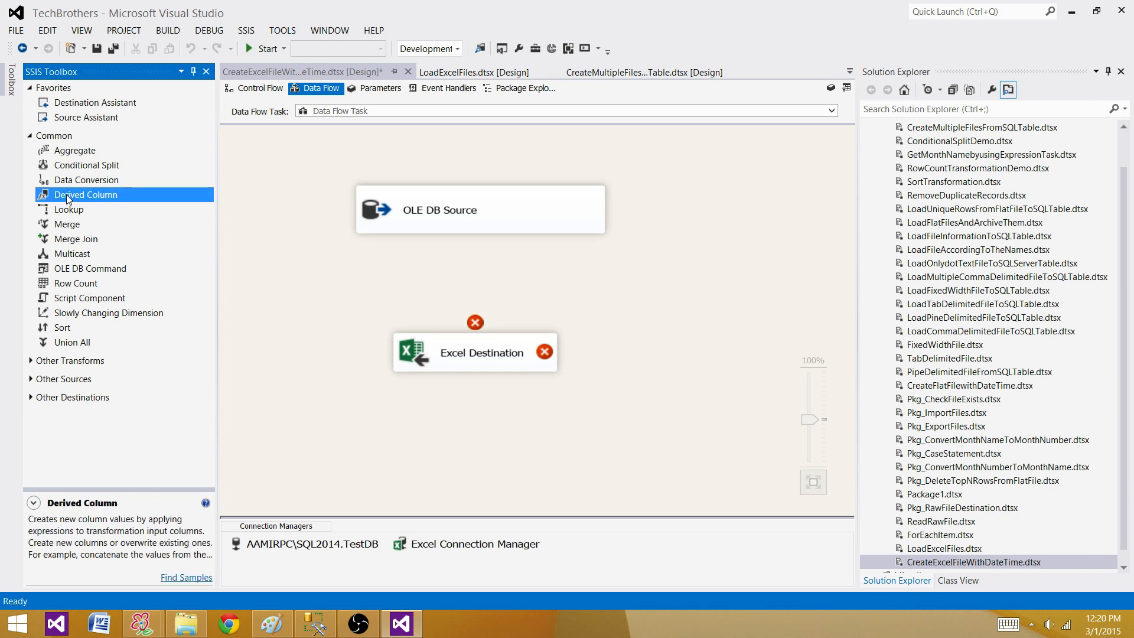
drag(72, 180, 360, 266)
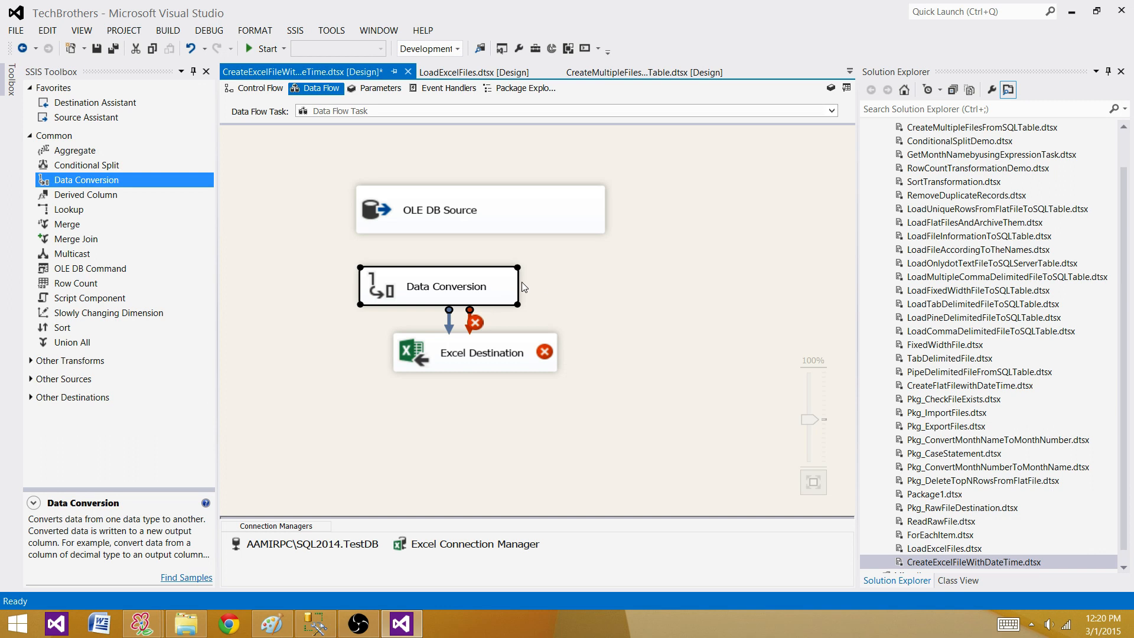
Connect the OLE DB Source to the Data Conversion and the Data Conversion's output to the Excel Destination
drag(521, 307, 605, 307)
click(499, 212)
drag(490, 250, 511, 282)
click(508, 288)
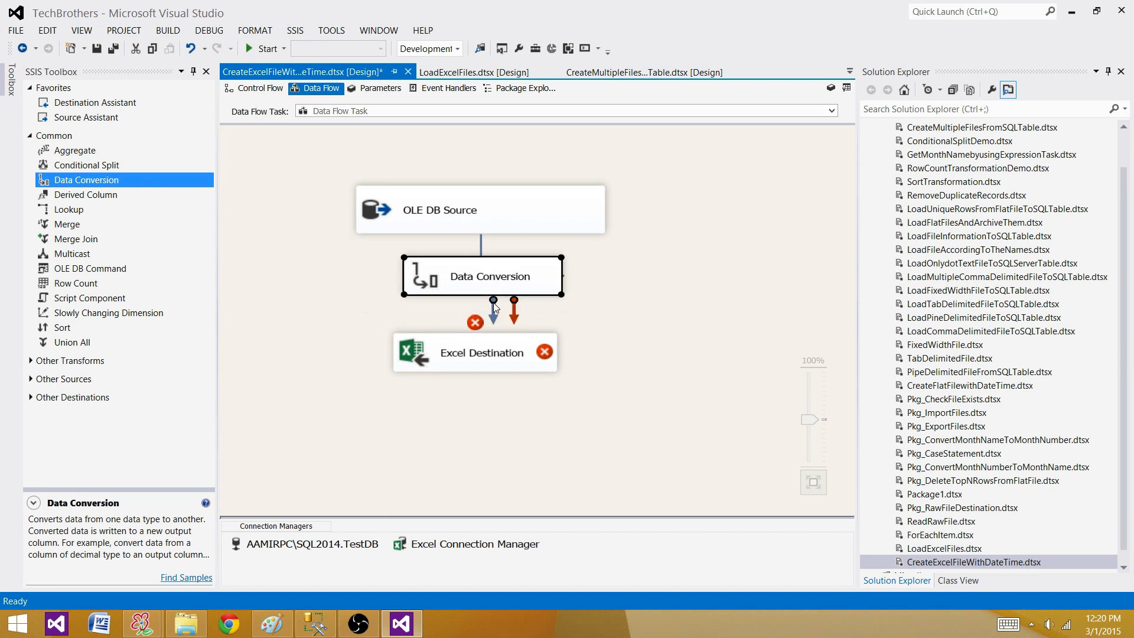
click(494, 361)
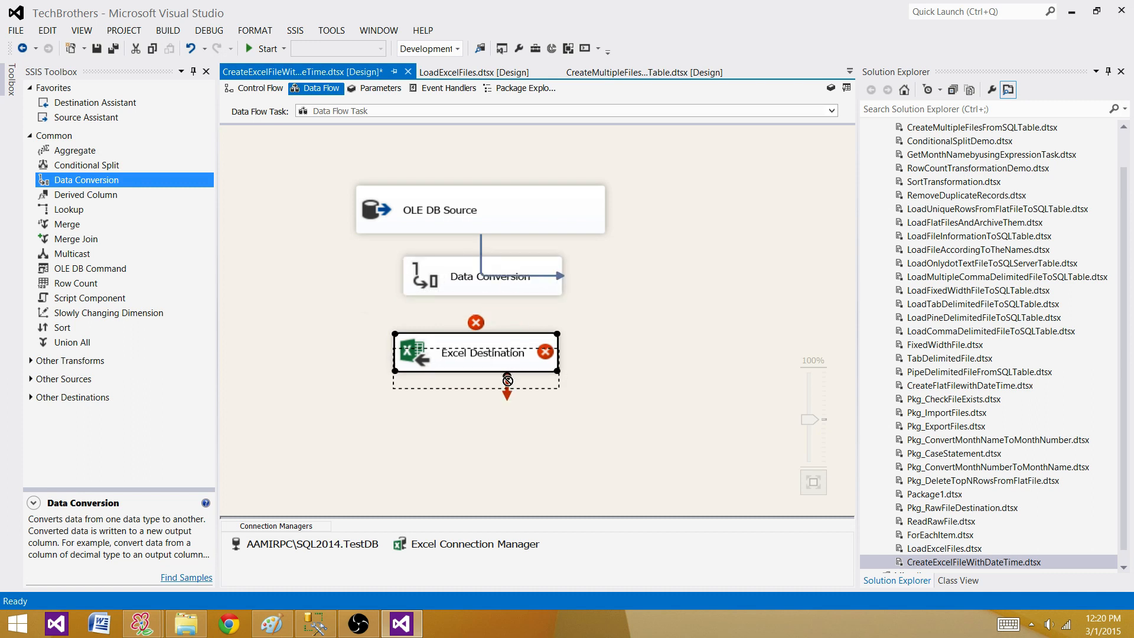
click(486, 289)
drag(479, 313, 498, 370)
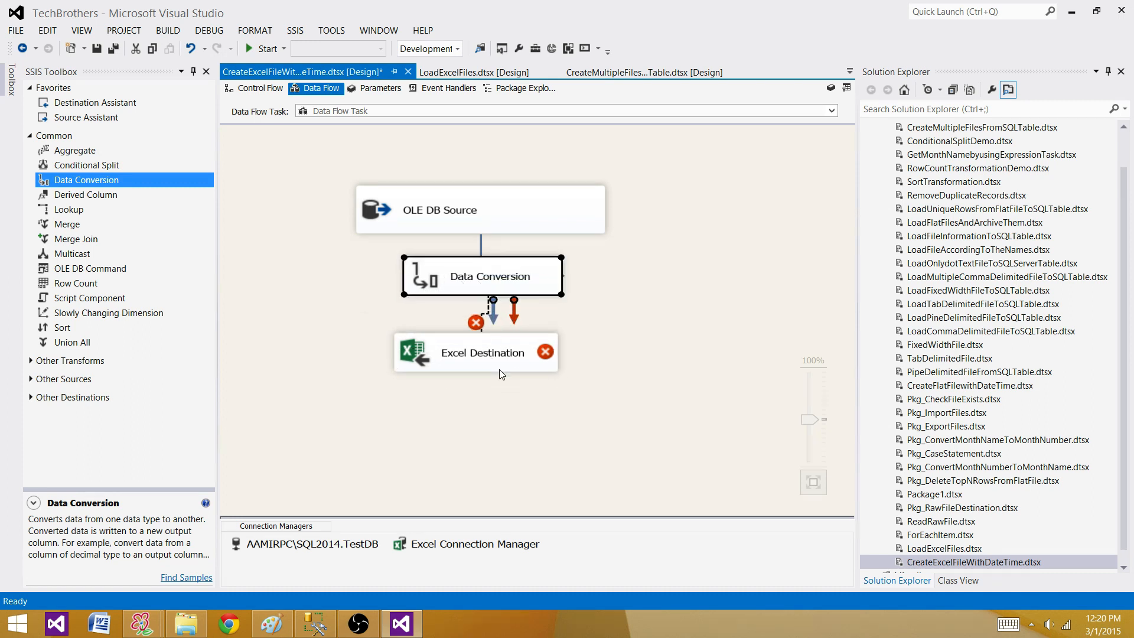
click(599, 344)
Open the Data Conversion for editing and include the FName, LName, Address, phoneNumber and RegionCD input columns
double_click(471, 282)
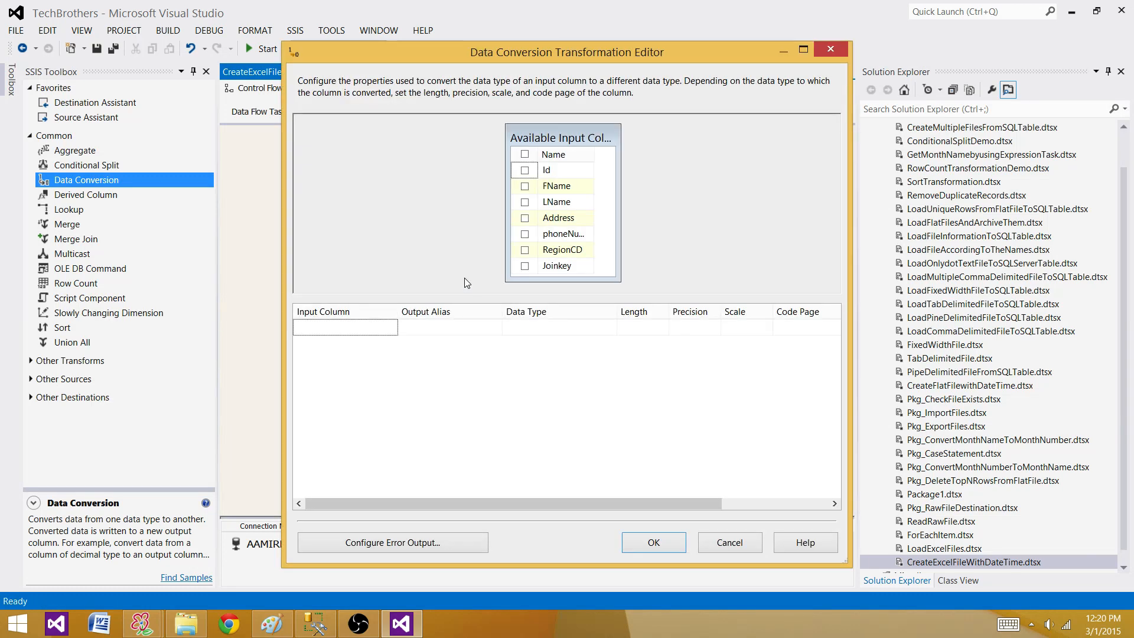
click(525, 186)
click(525, 202)
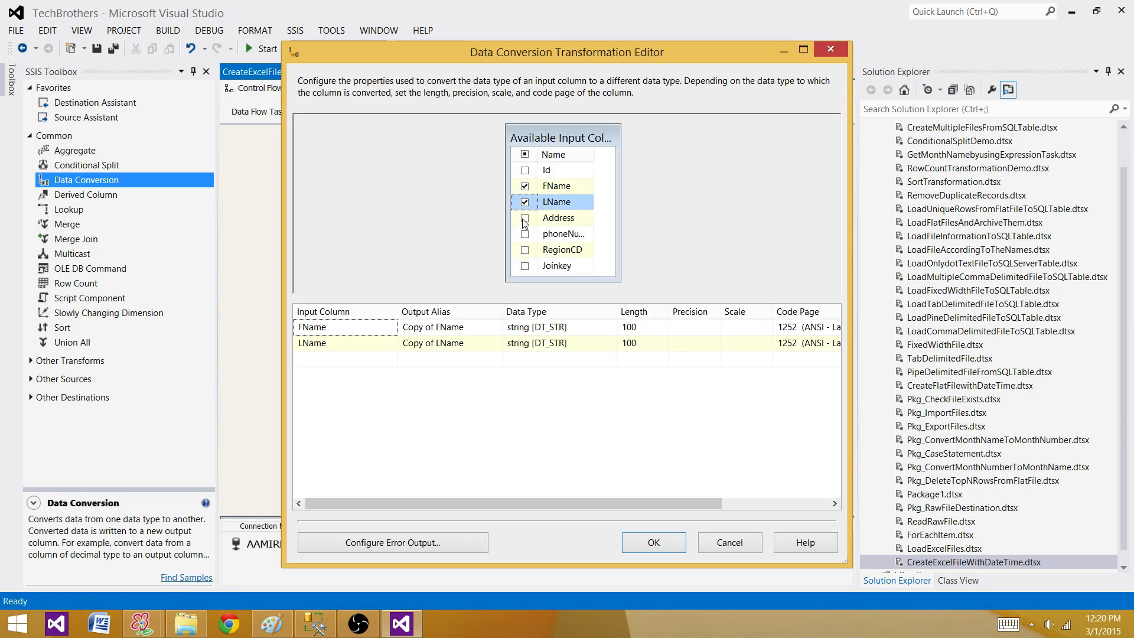
click(525, 218)
click(524, 233)
click(524, 250)
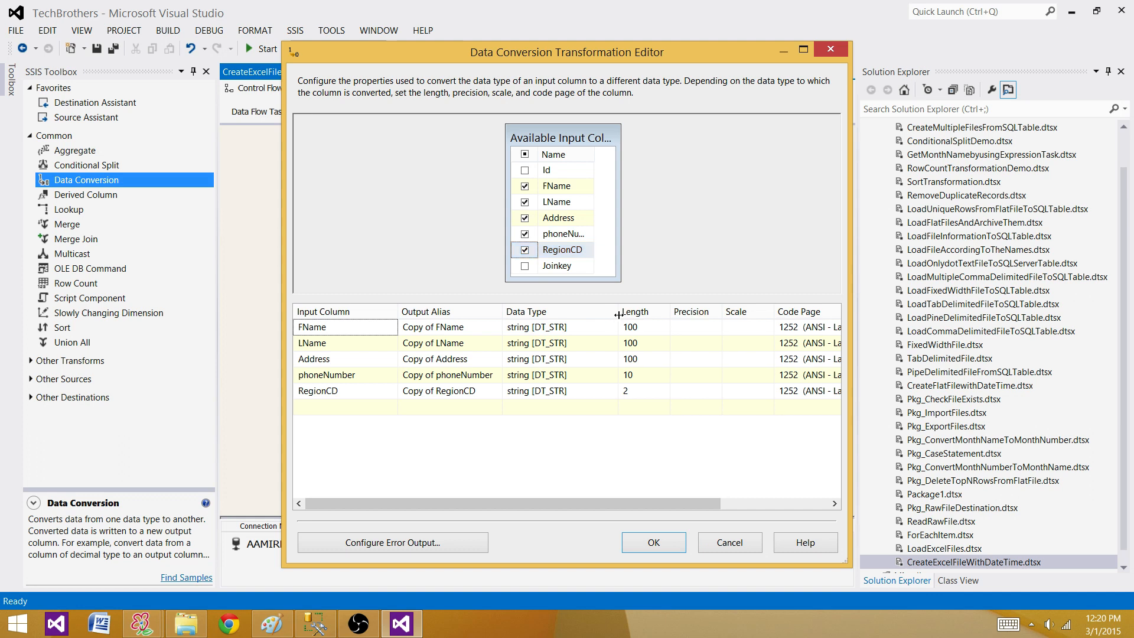
Set the data type of the FName, LName and Address conversions to Unicode string [DT_WSTR]
drag(617, 311, 703, 312)
click(677, 327)
click(677, 326)
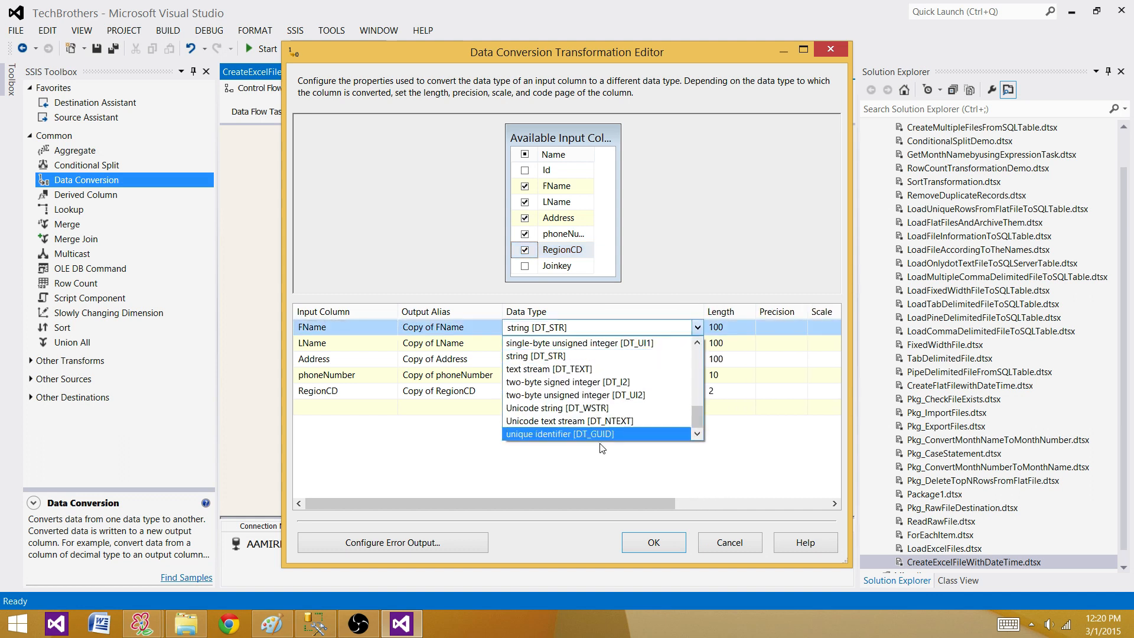
click(601, 411)
click(639, 342)
click(639, 342)
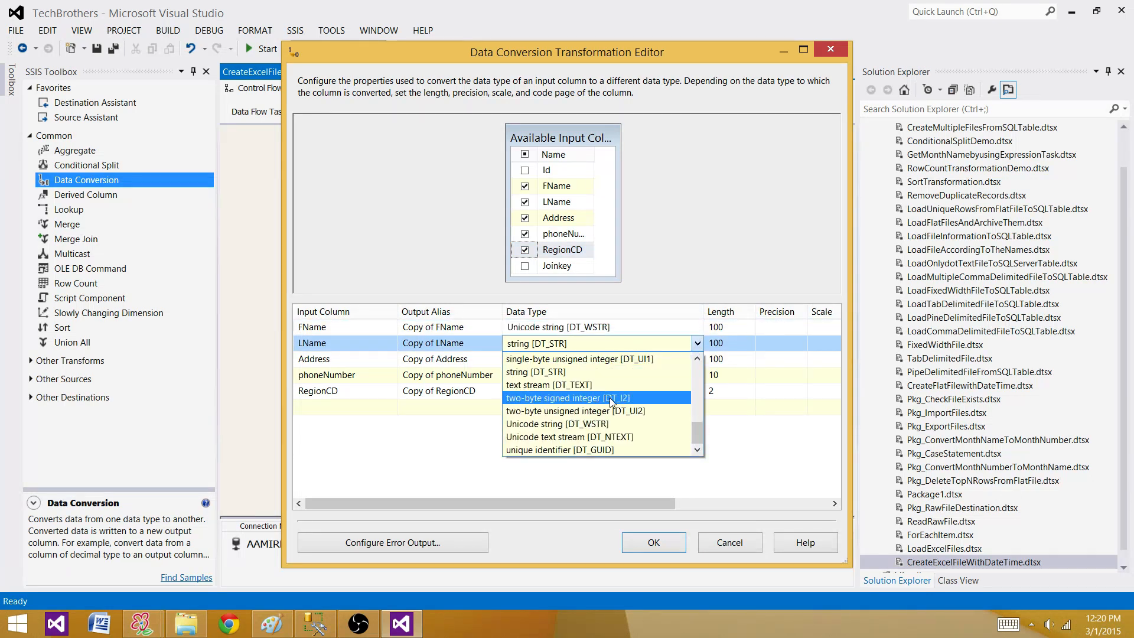
click(614, 427)
click(638, 359)
click(638, 360)
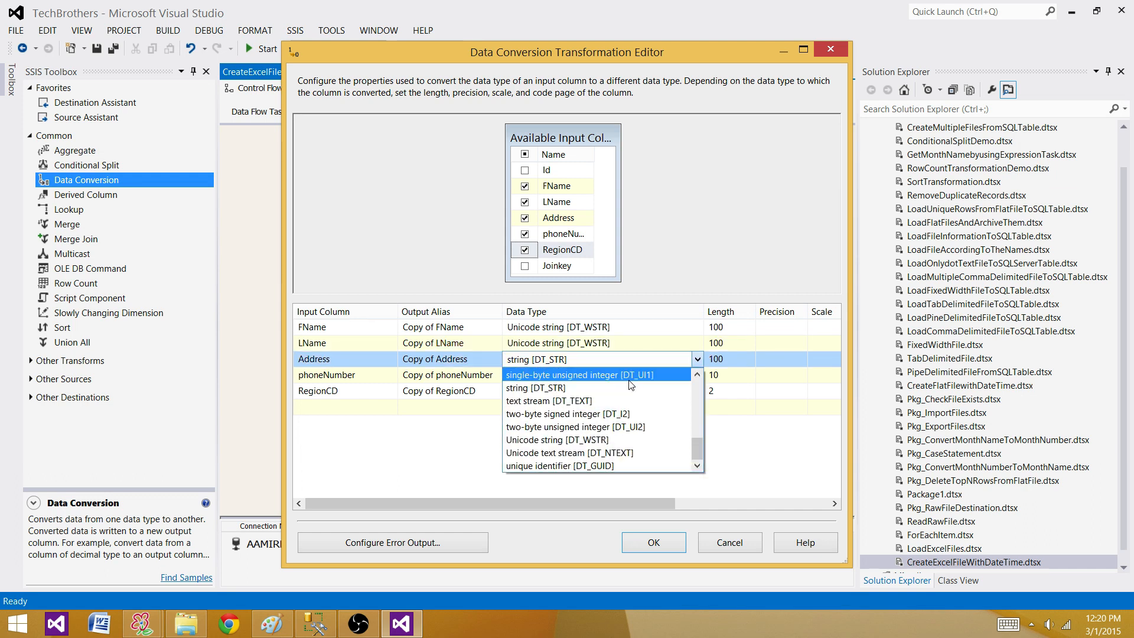
click(619, 445)
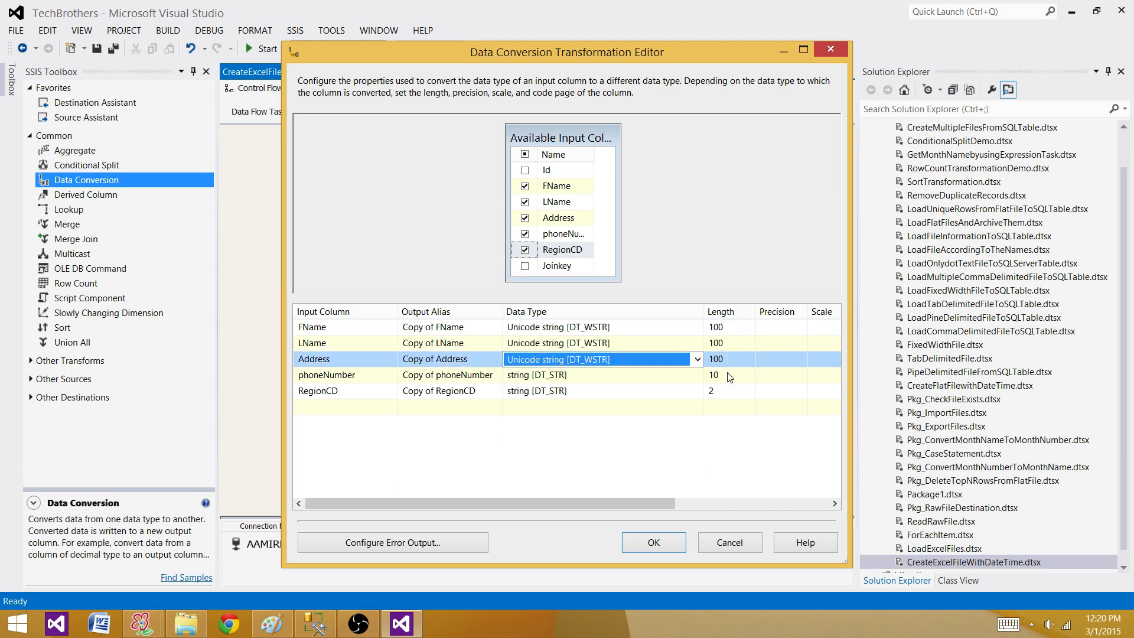
Set the data type of the phoneNumber and RegionCD conversions to Unicode string [DT_WSTR]
click(613, 379)
click(615, 382)
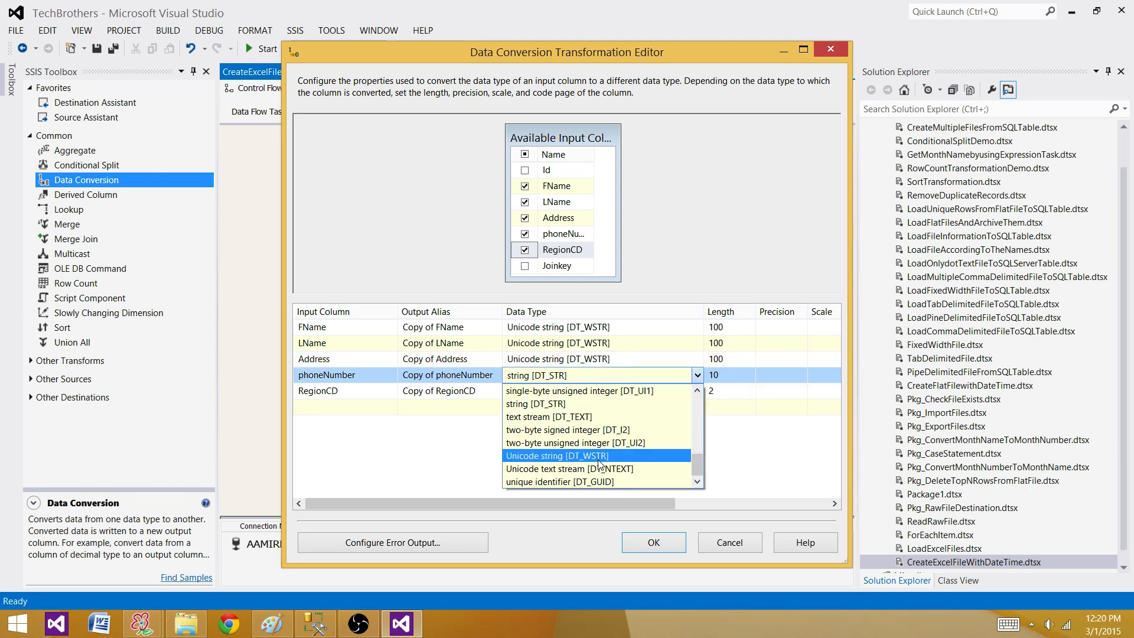
click(598, 459)
click(621, 394)
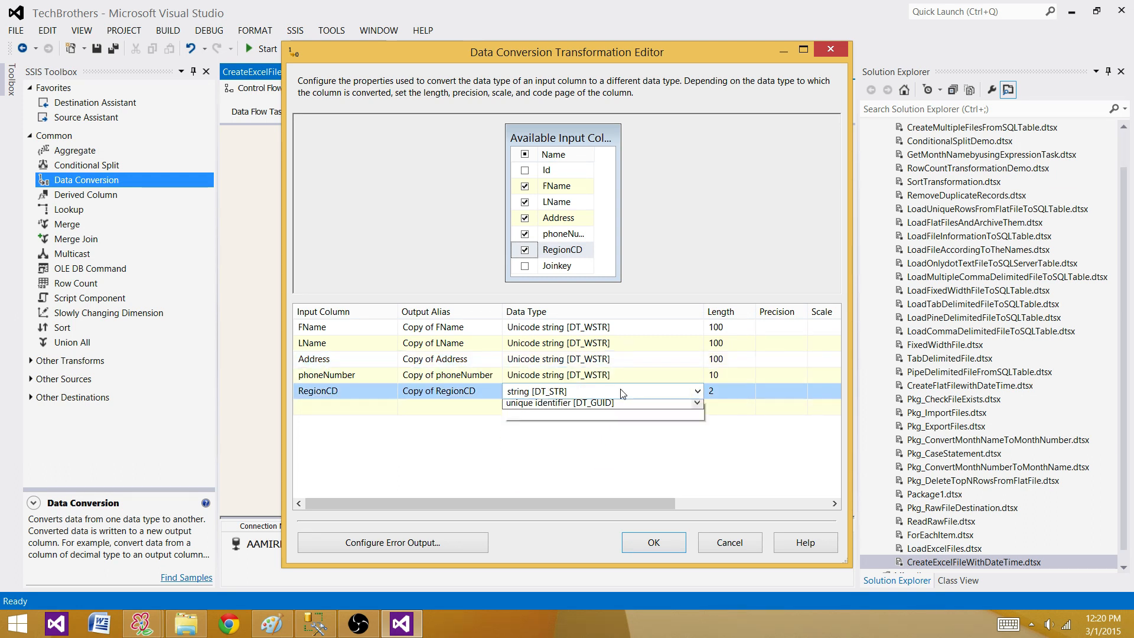
click(620, 391)
click(606, 471)
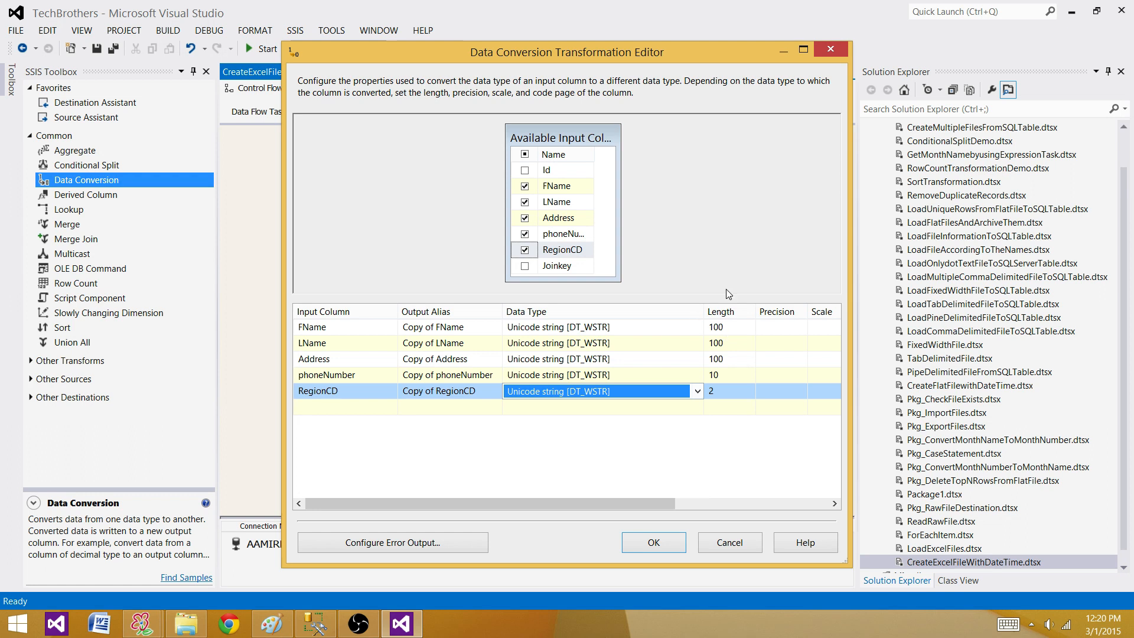
Rename the FName output alias to DC_FName and accept the Data Conversion settings
click(433, 326)
drag(435, 328, 392, 329)
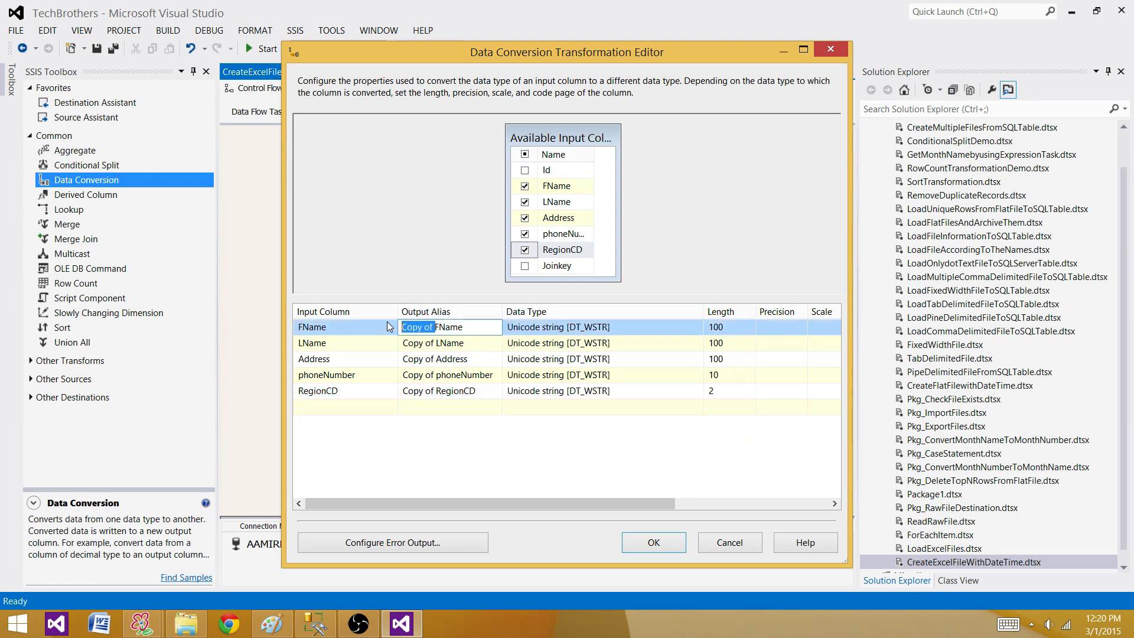
text(DC_)
click(440, 451)
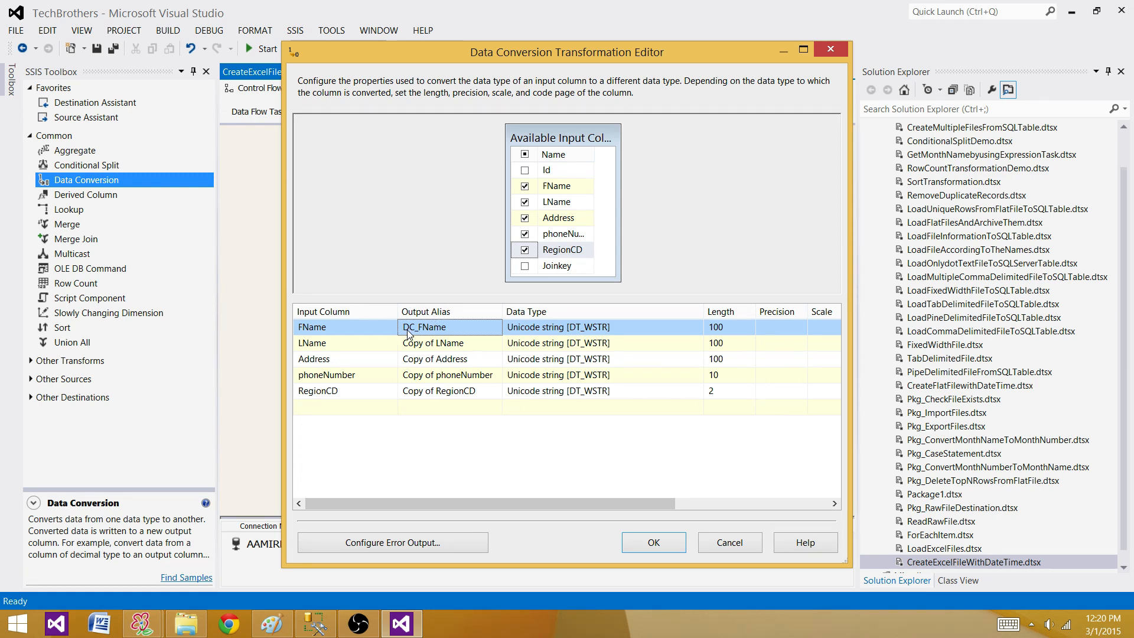
click(654, 542)
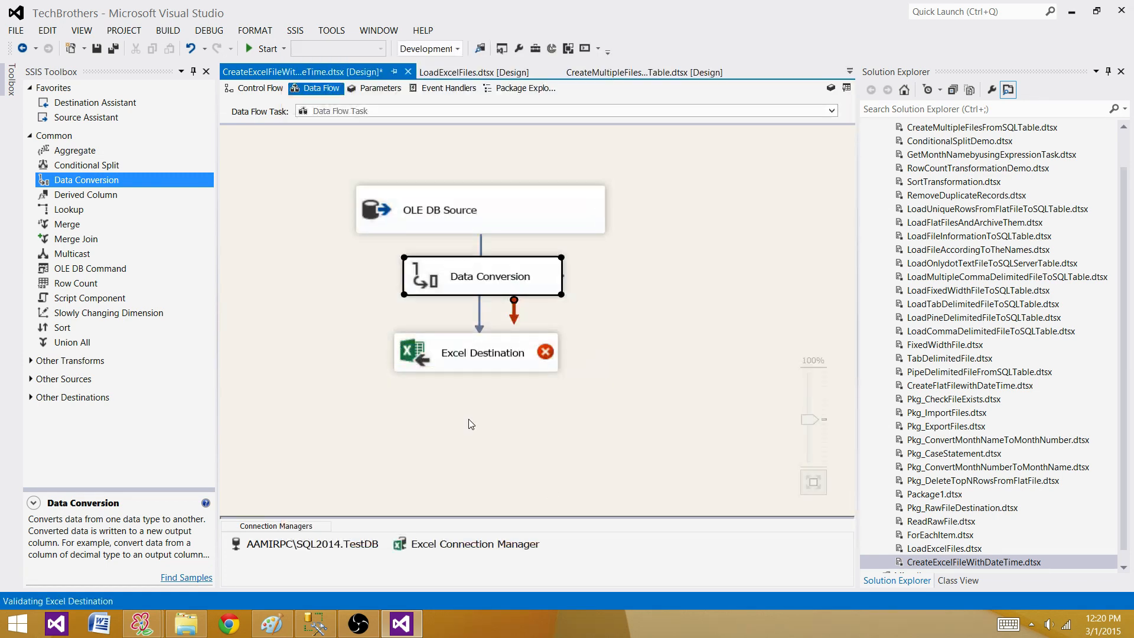
In the Excel Destination mappings, map DC_FName to FName, Copy of LName to LName and Copy of Address to Address
double_click(519, 357)
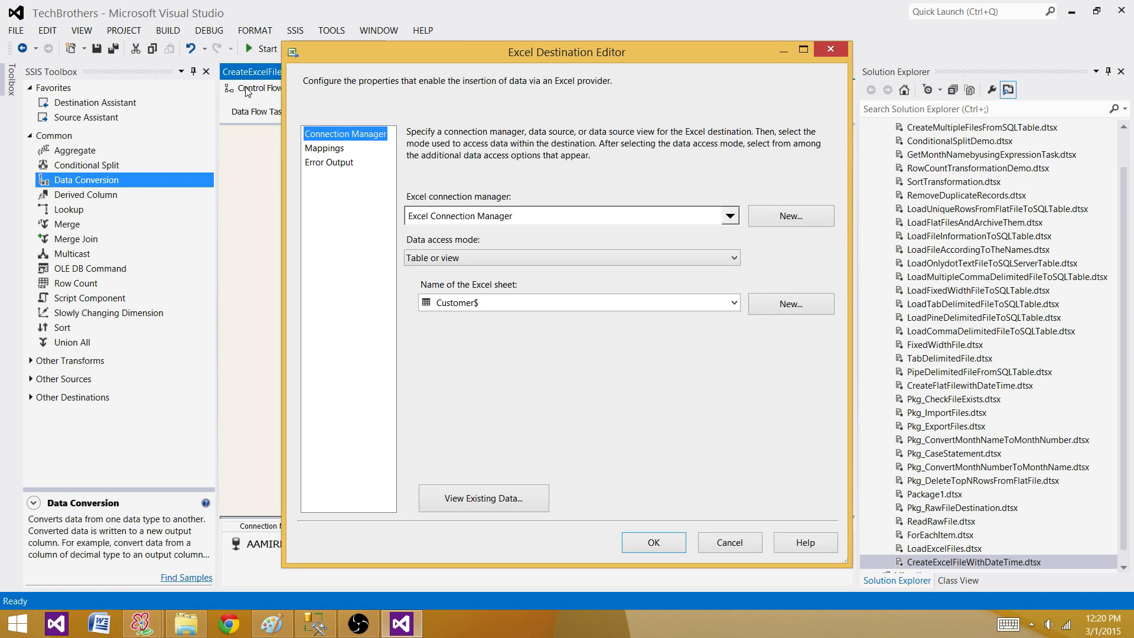
click(323, 148)
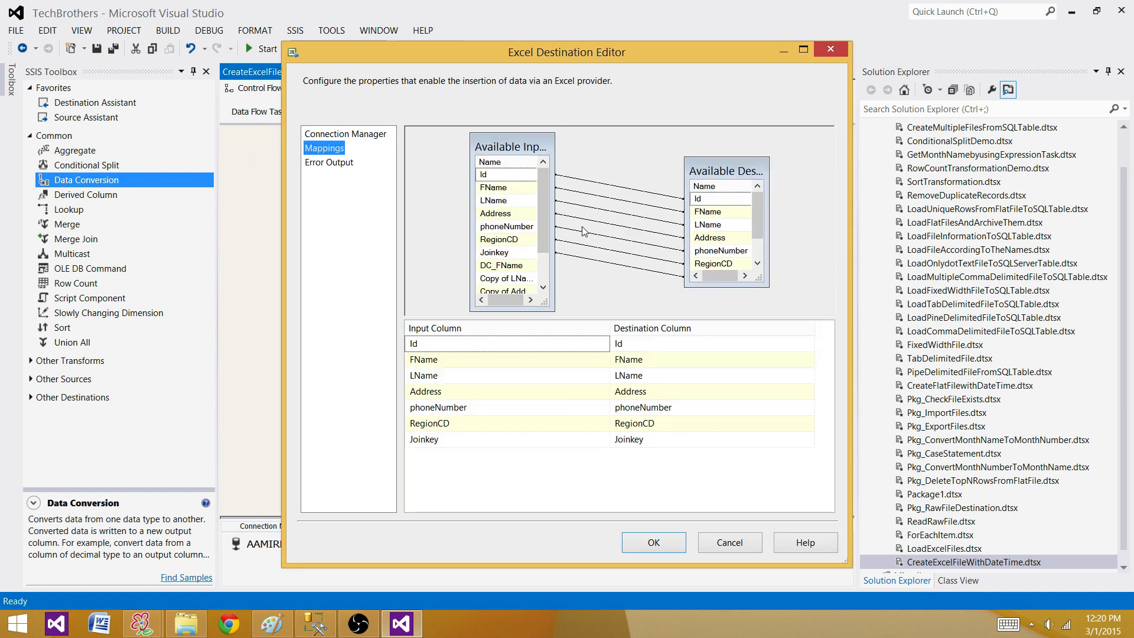
click(492, 361)
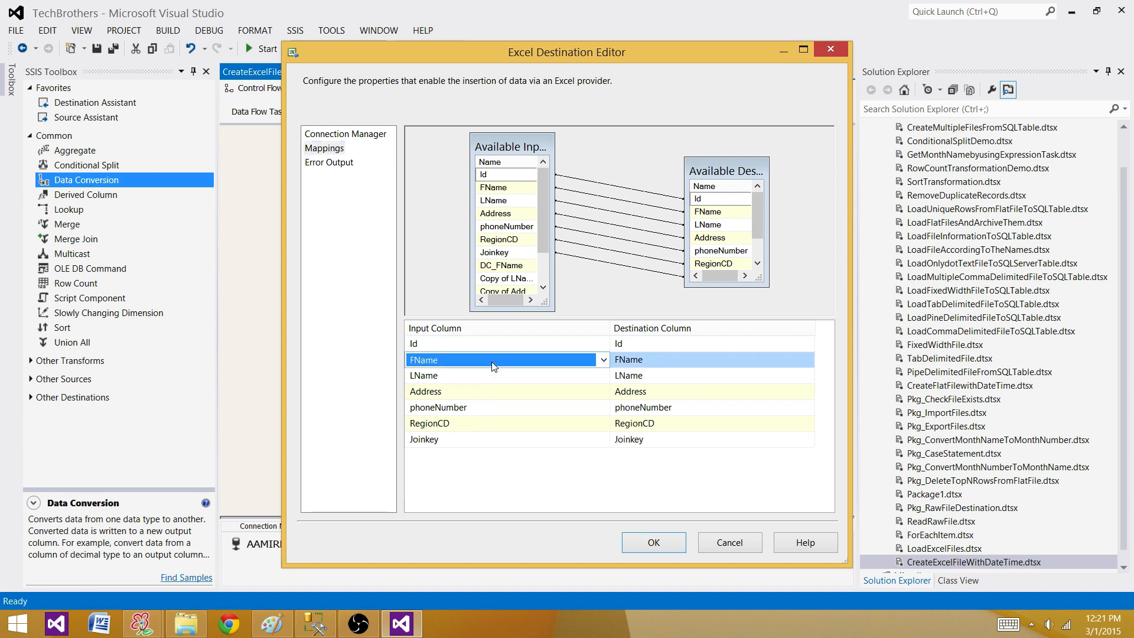
scroll(492, 362, down, 1)
click(477, 378)
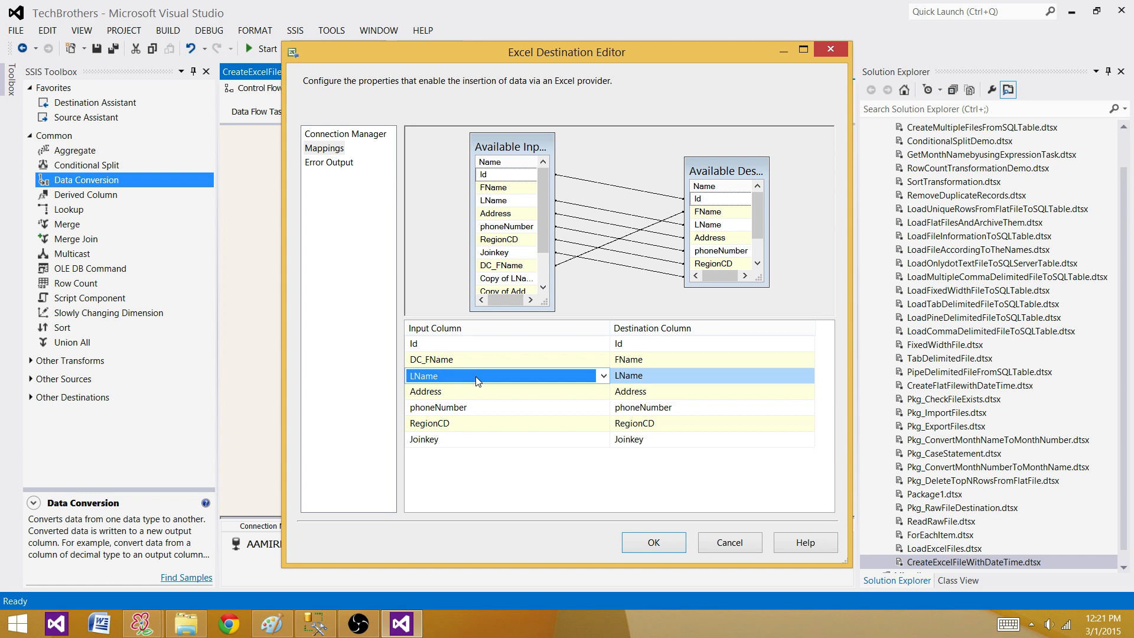
key(Down)
click(491, 393)
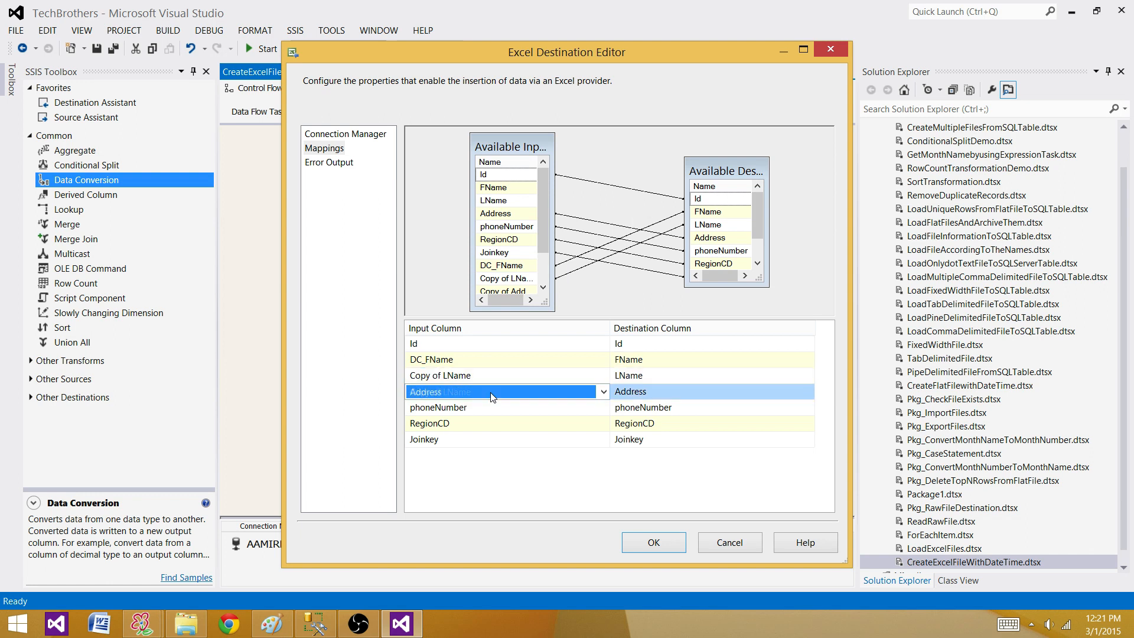
key(Down)
Map Copy of phoneNumber to phoneNumber and Copy of RegionCD to RegionCD, and accept the Excel Destination settings
click(480, 408)
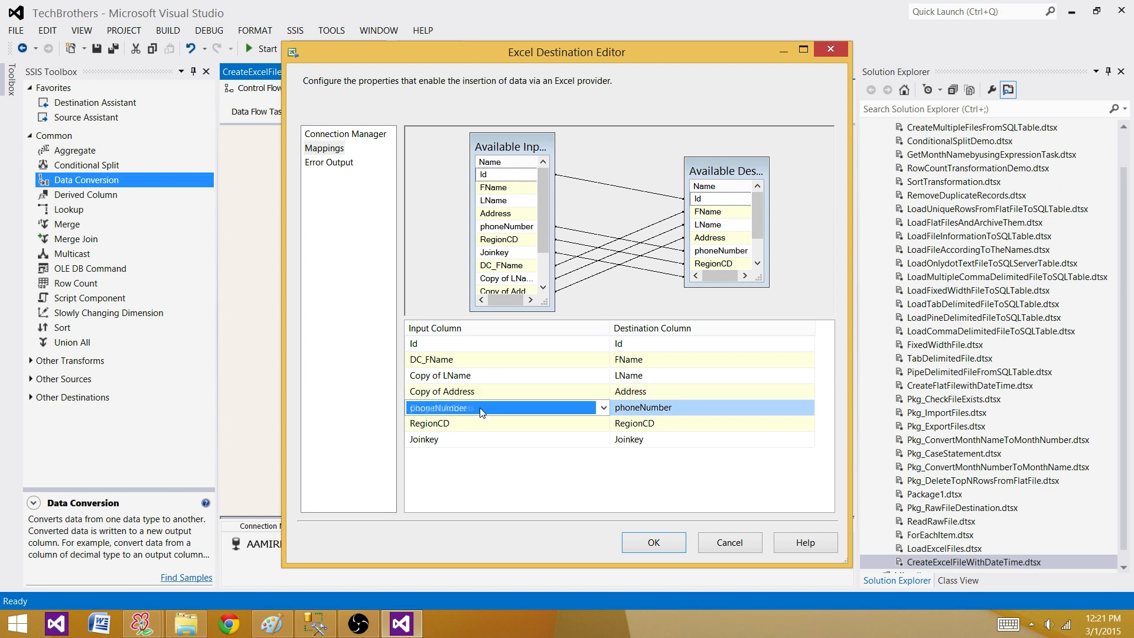
key(Down)
click(483, 422)
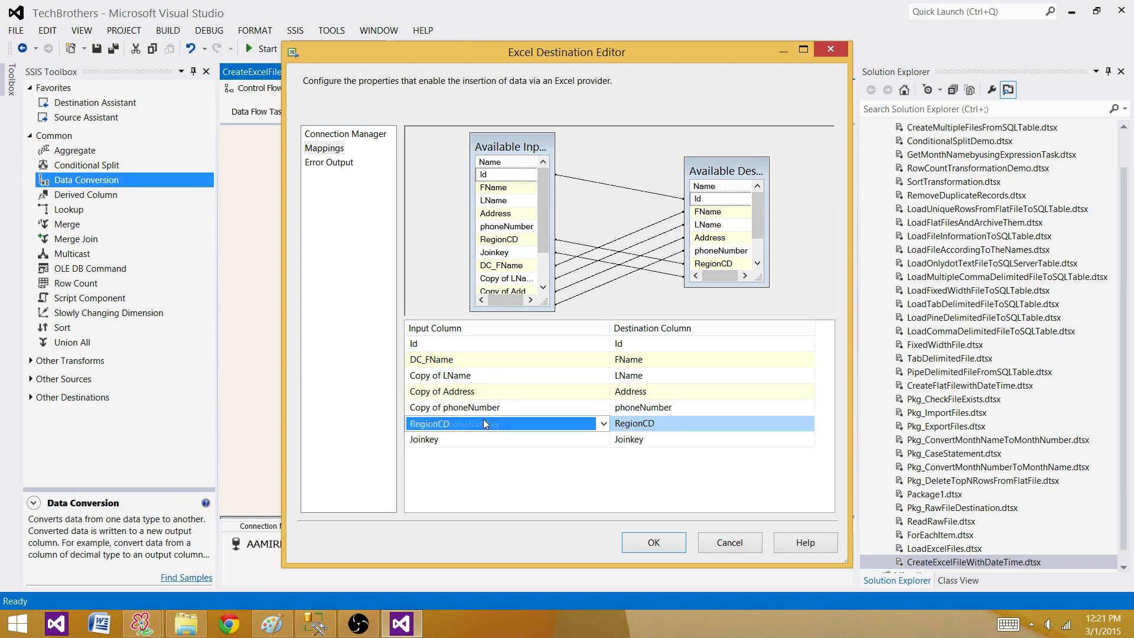
key(Down)
click(494, 465)
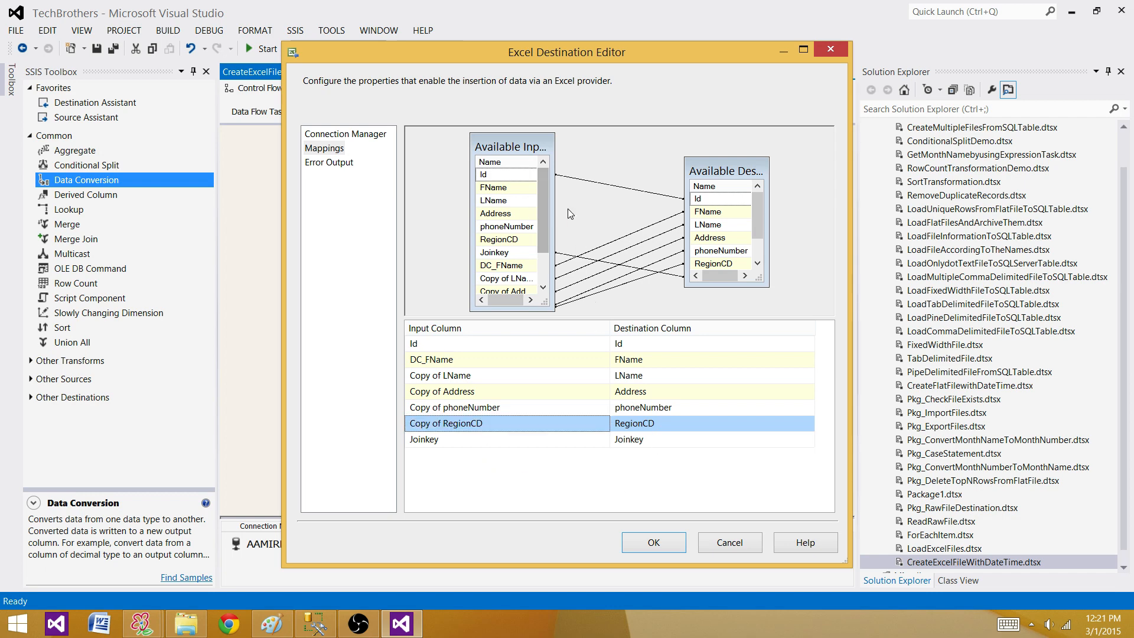
click(653, 542)
Apply the Auto Layout diagram arrangement to all data flow components
key(ctrl+a)
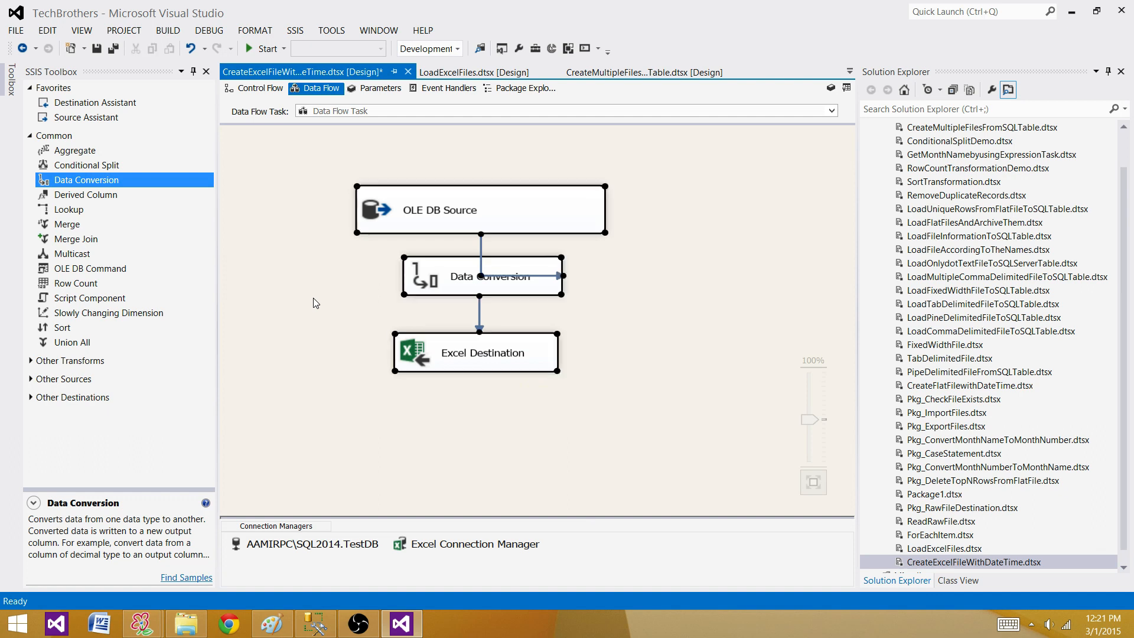
click(262, 35)
mouse_move(229, 65)
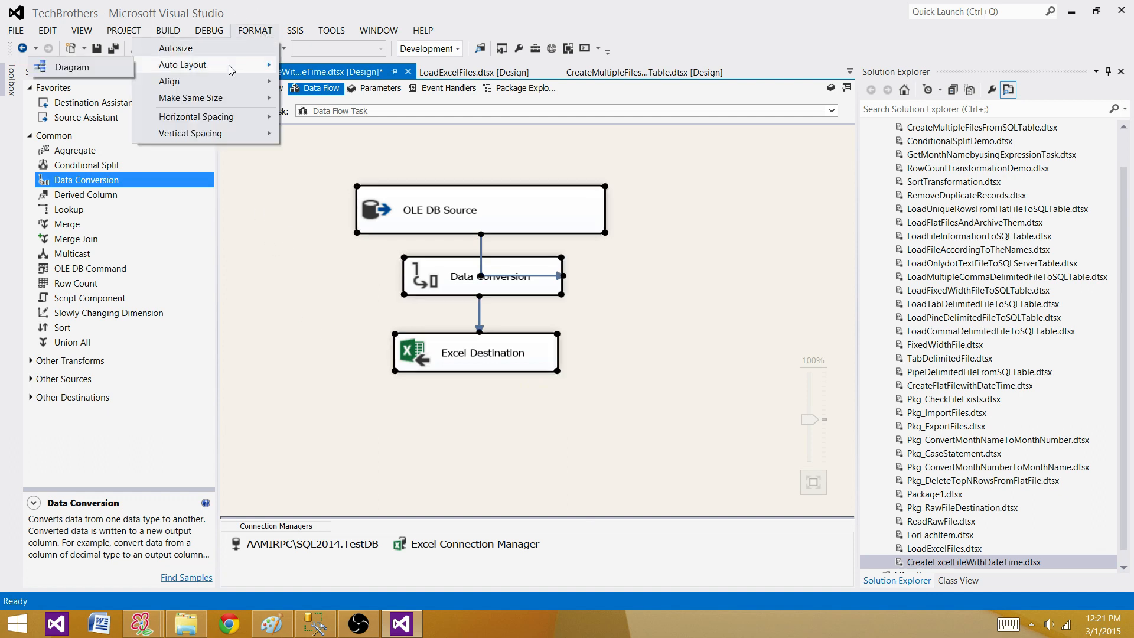
click(83, 69)
Widen the Data Conversion box until its right edge lines up with the OLE DB Source
click(399, 259)
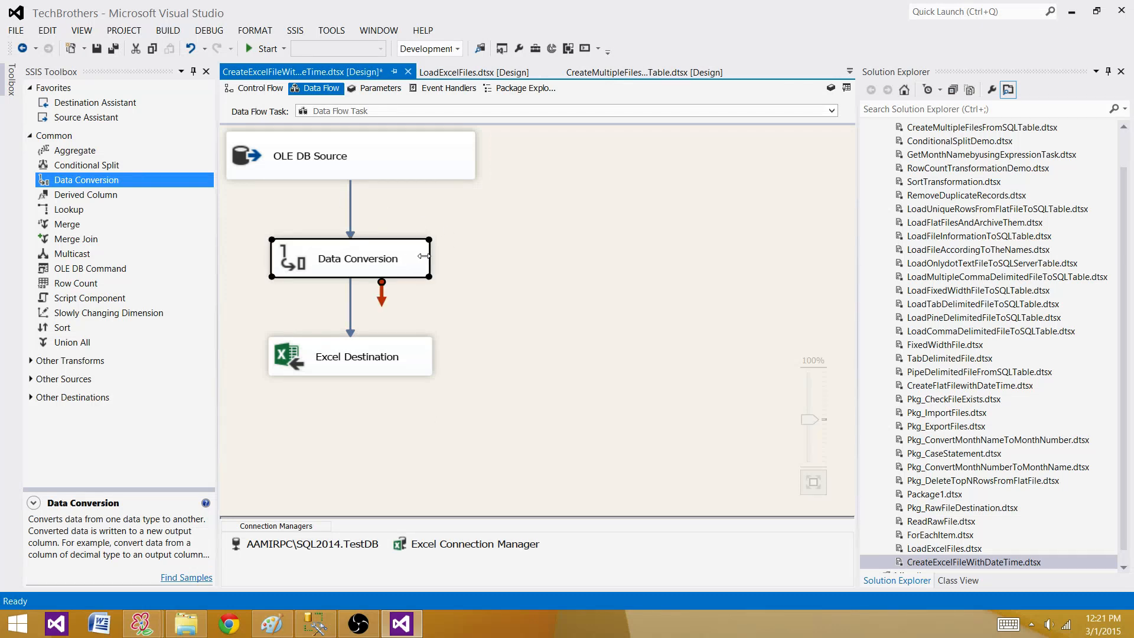
drag(427, 254, 475, 255)
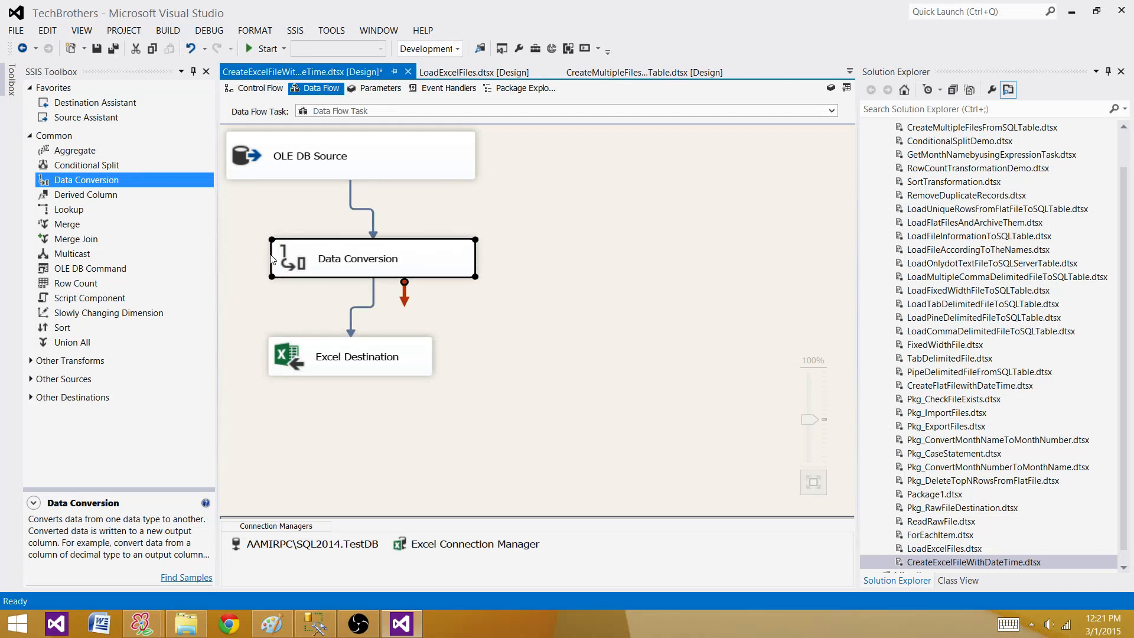
click(530, 256)
Move the whole data flow toward the middle of the canvas and shift the Data Conversion and Excel Destination closer beneath the source
drag(502, 408, 172, 47)
drag(353, 161, 478, 210)
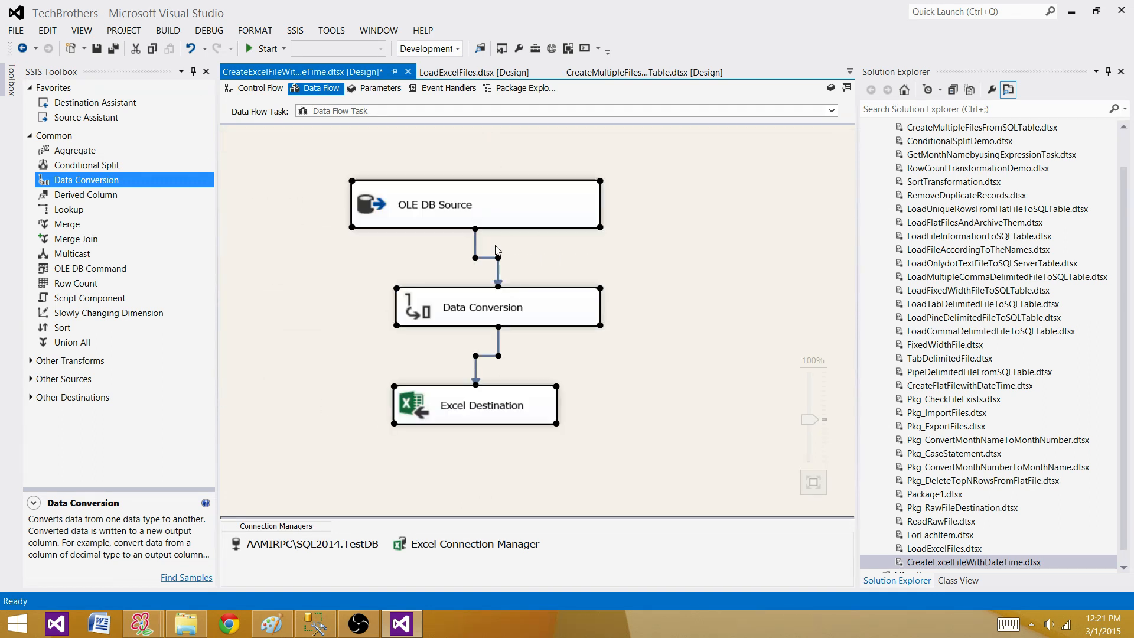
click(643, 372)
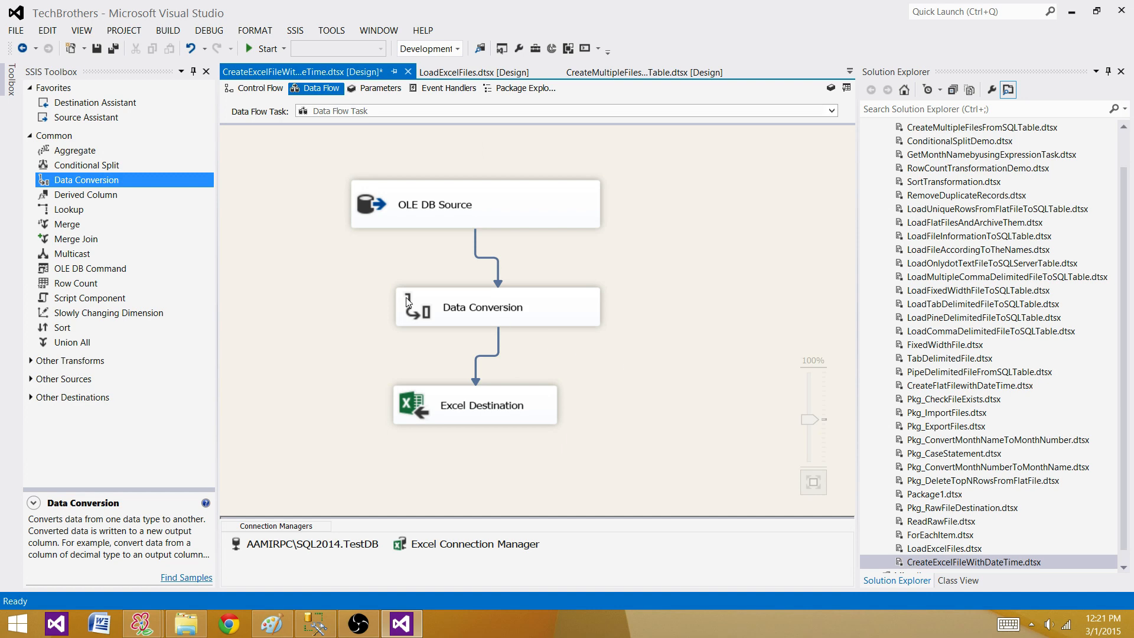
drag(406, 297, 375, 284)
drag(489, 422, 480, 387)
click(609, 369)
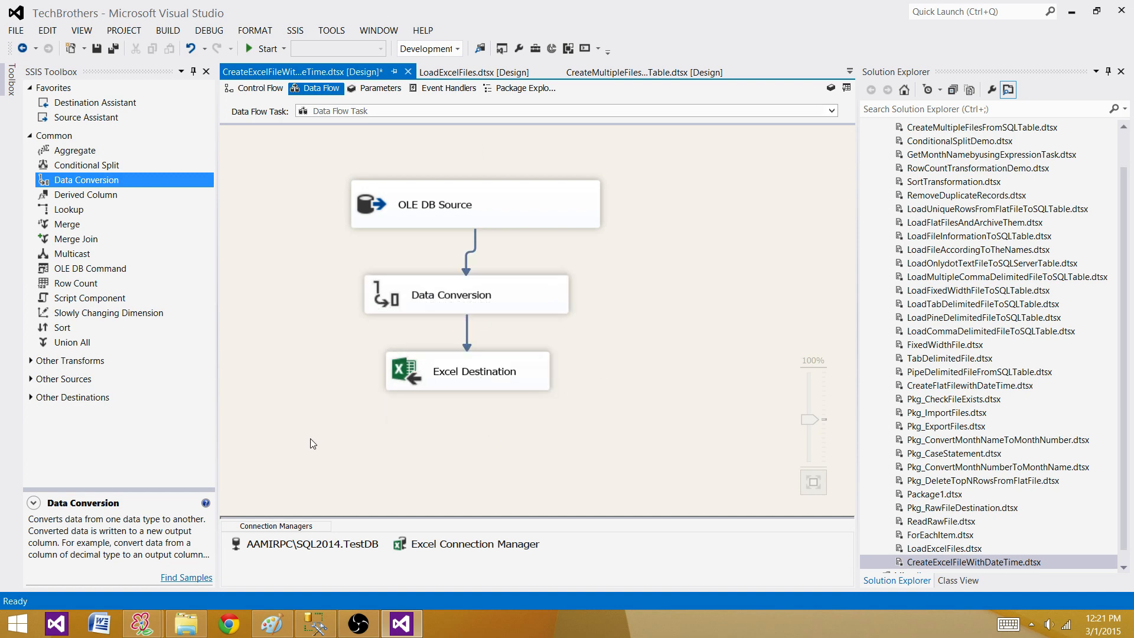
Switch to the OutputFolder window in File Explorer and make a copy of Customer.xlsx in the same folder
click(205, 626)
click(233, 99)
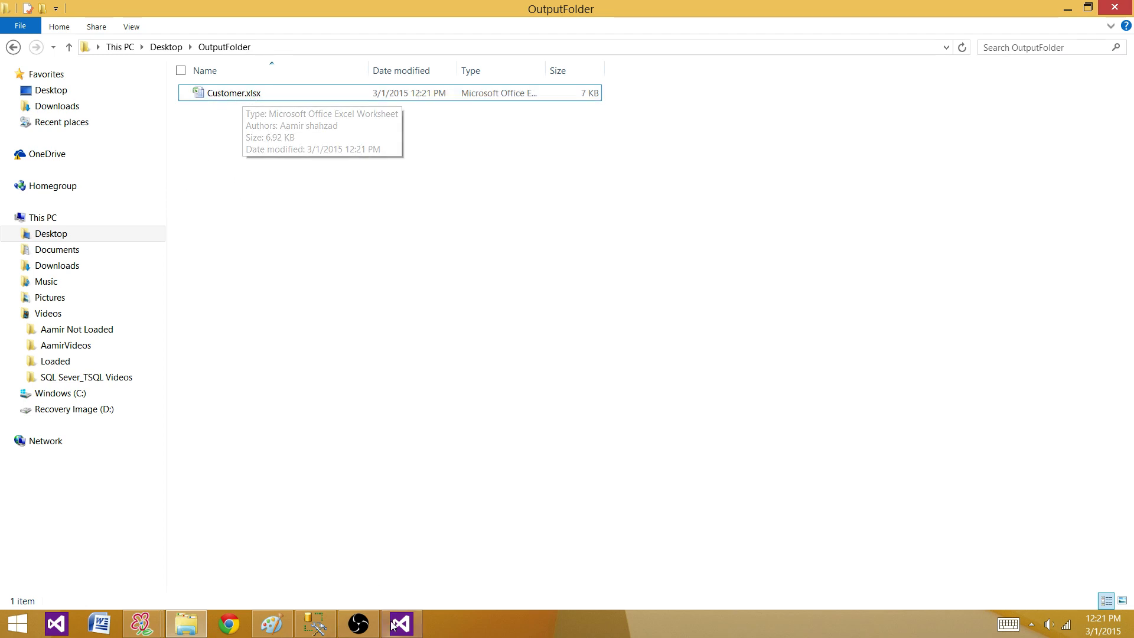
right_click(228, 96)
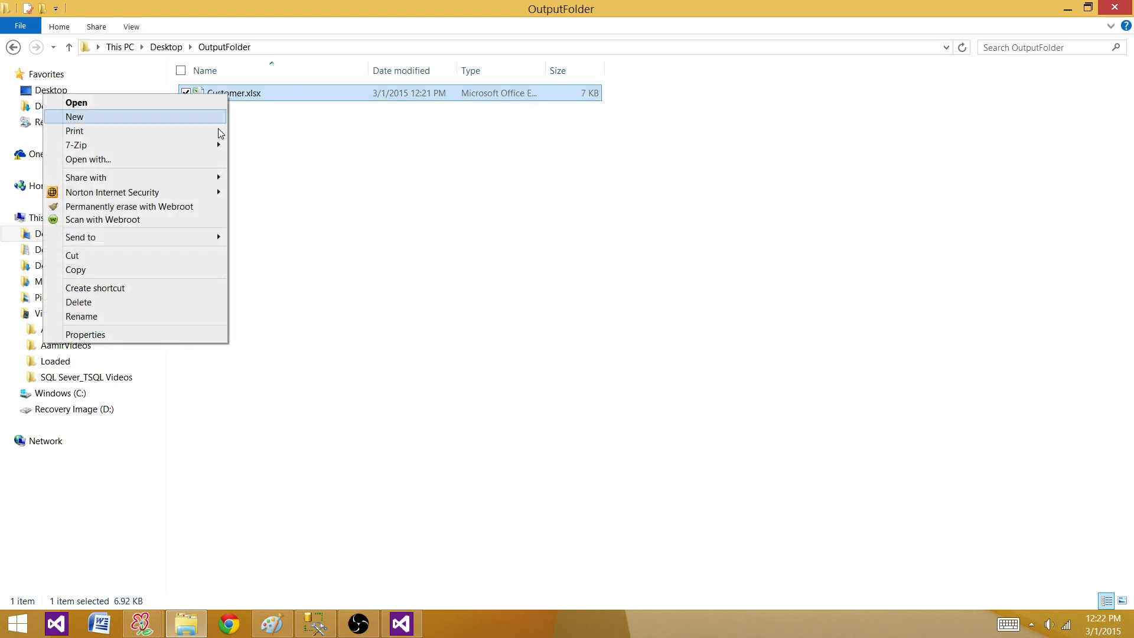
click(147, 270)
click(313, 202)
right_click(281, 191)
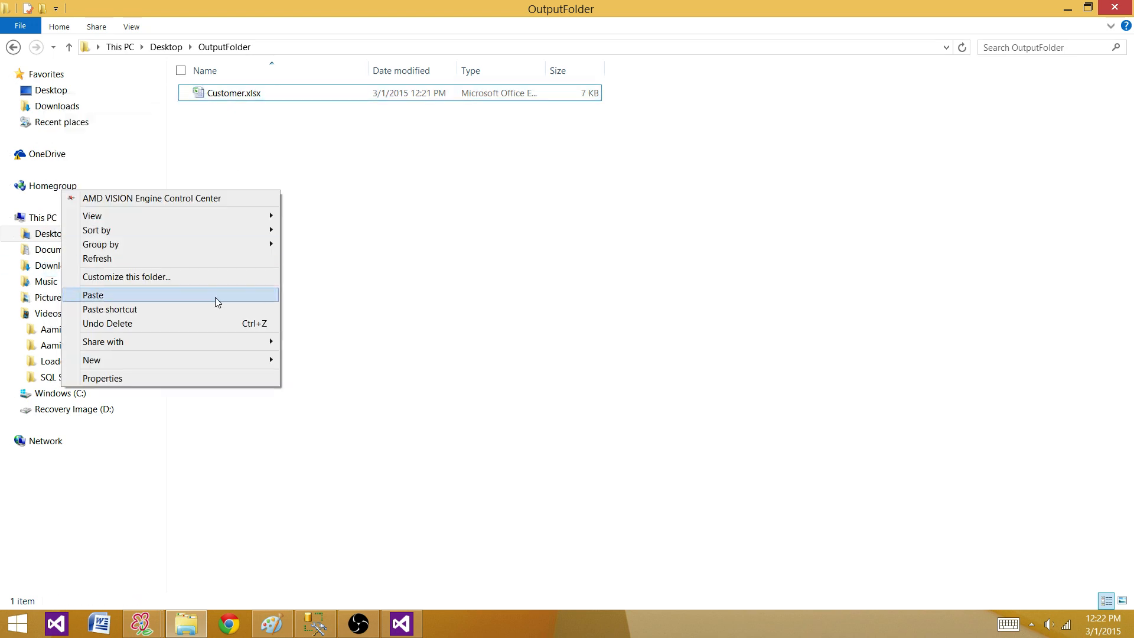
click(214, 296)
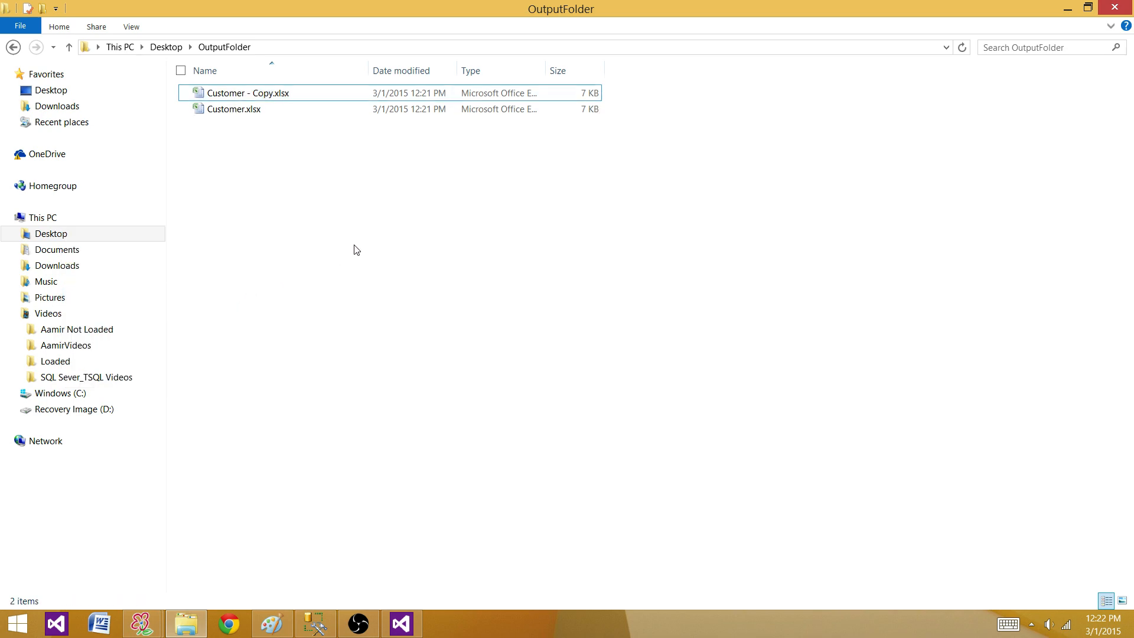
Switch to Visual Studio, run the CreateExcelFileWithDateTime package, and stop debugging once execution completes
click(420, 624)
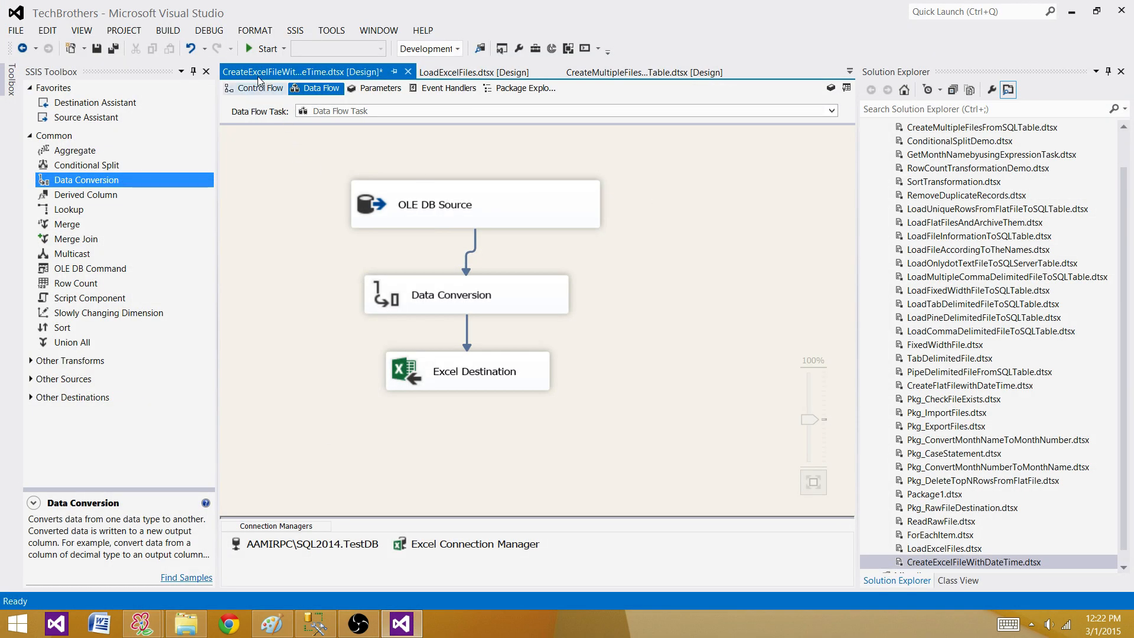
click(253, 50)
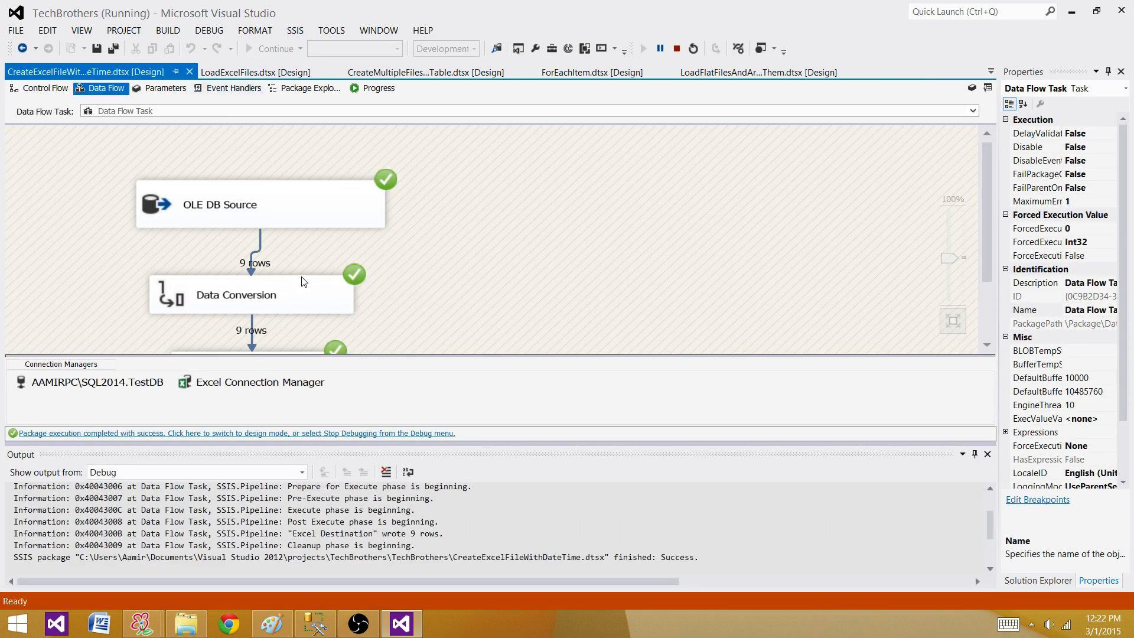
click(676, 48)
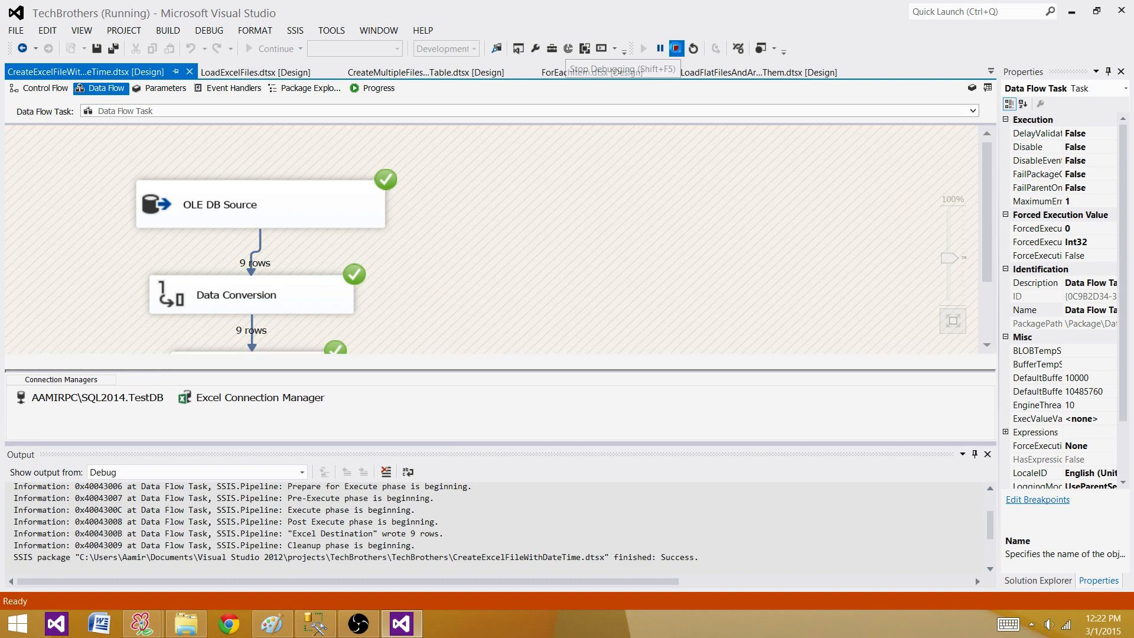
Switch to OutputFolder in File Explorer, open Customer.xlsx to check the exported customer rows, and close the workbook
click(186, 623)
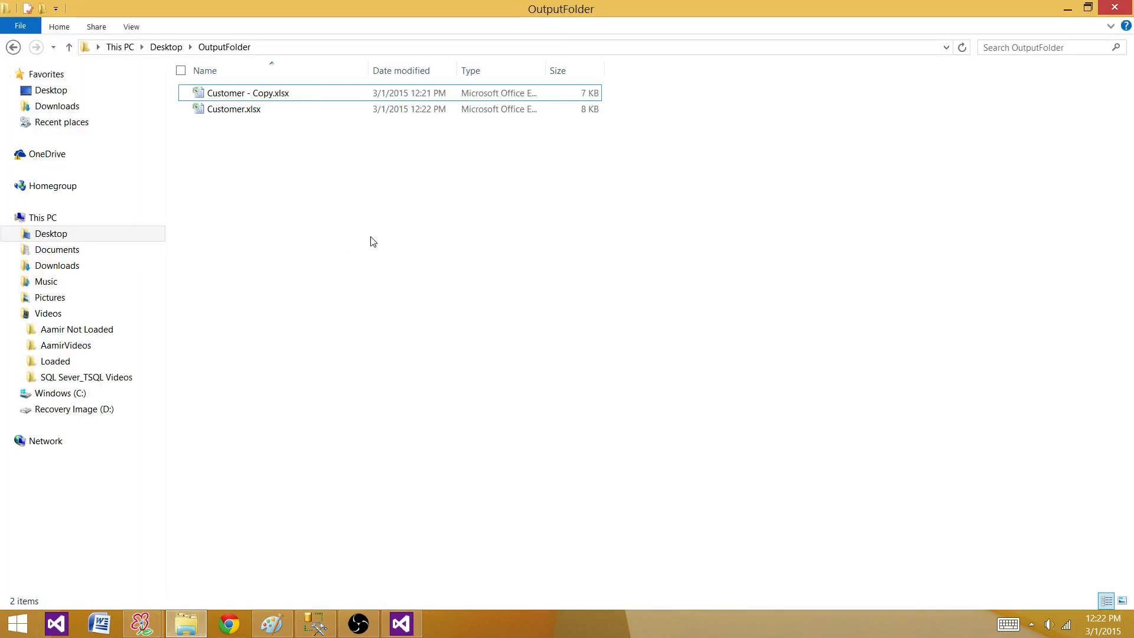
double_click(229, 110)
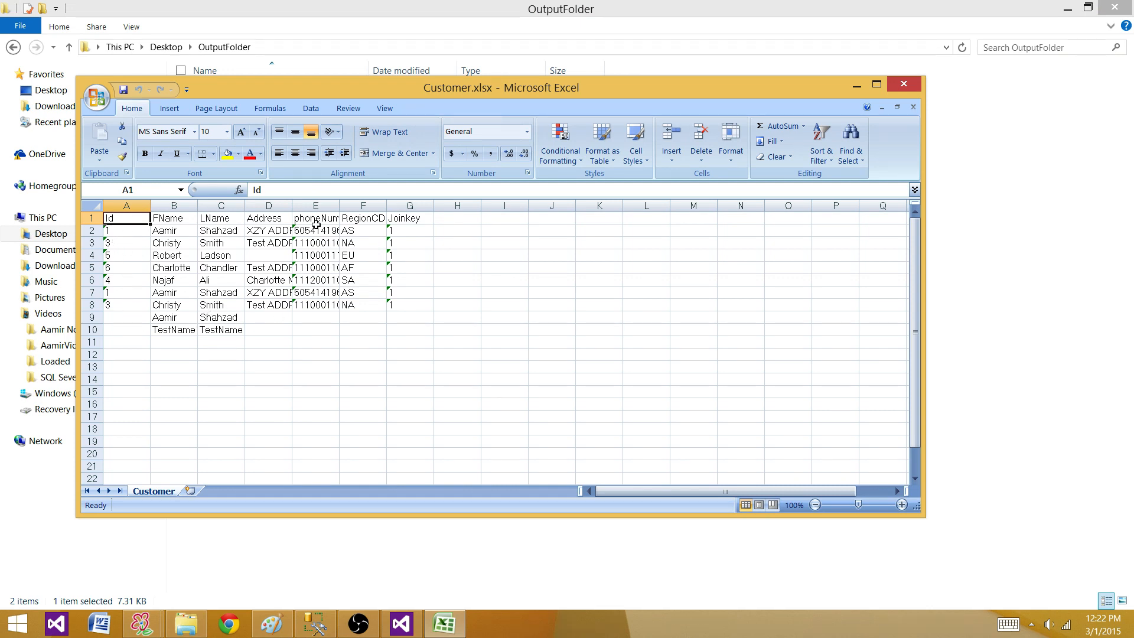
click(900, 83)
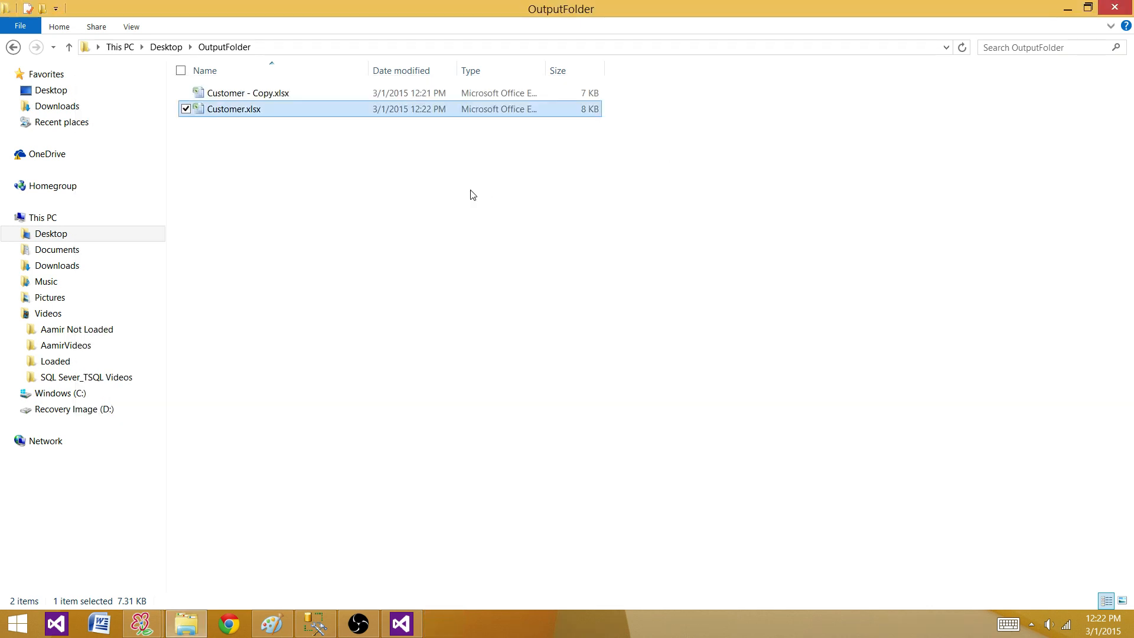
Return to Visual Studio and execute the package a second time, stopping debugging when the run is finished
click(404, 621)
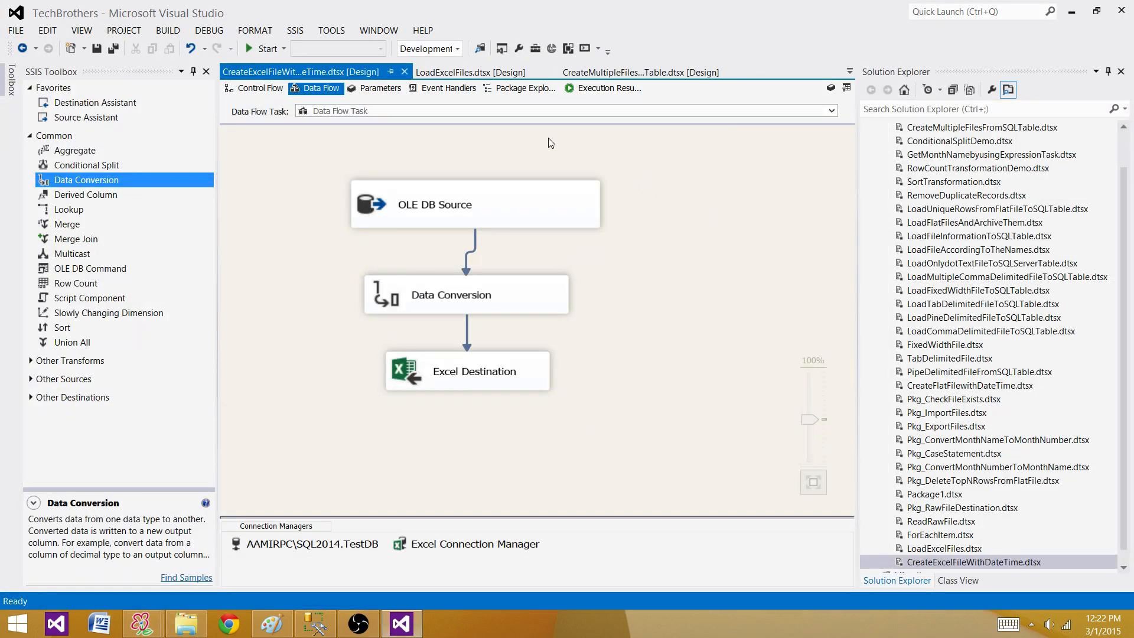
click(265, 49)
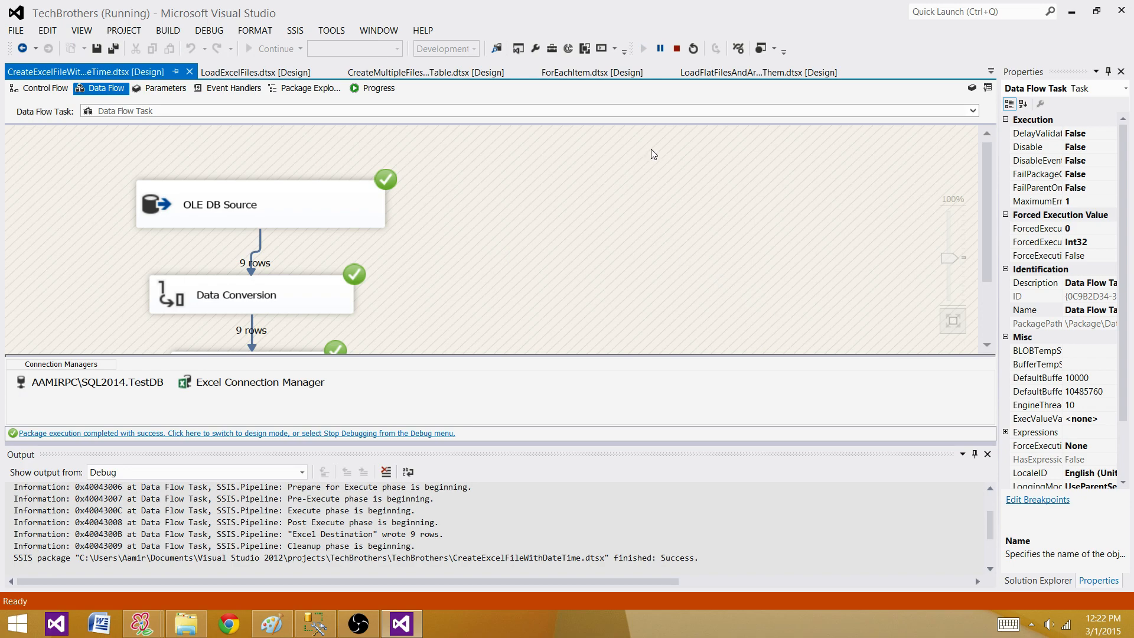
click(676, 49)
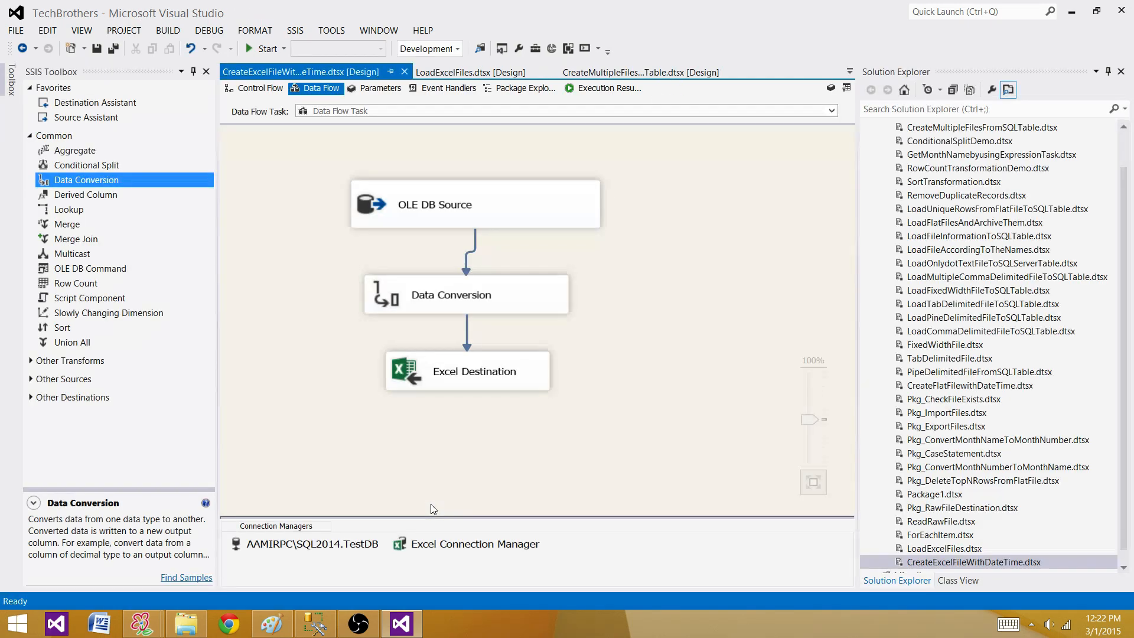
Reopen Customer.xlsx from OutputFolder, examine rows 11 to 19 in columns A to G for repeated records, and close it
click(186, 624)
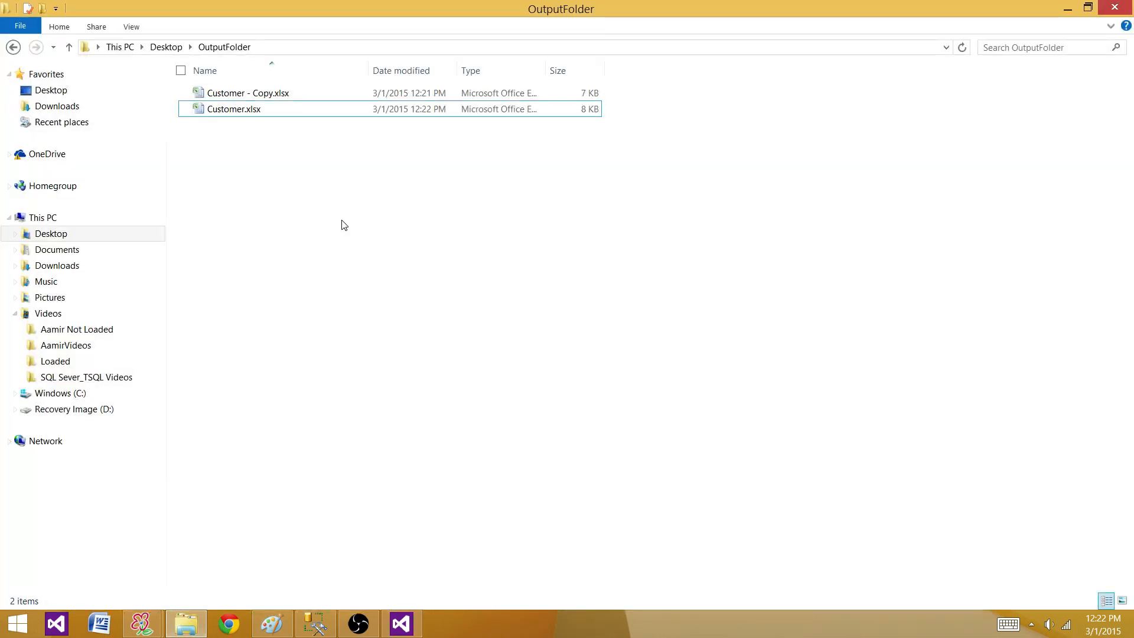
double_click(240, 111)
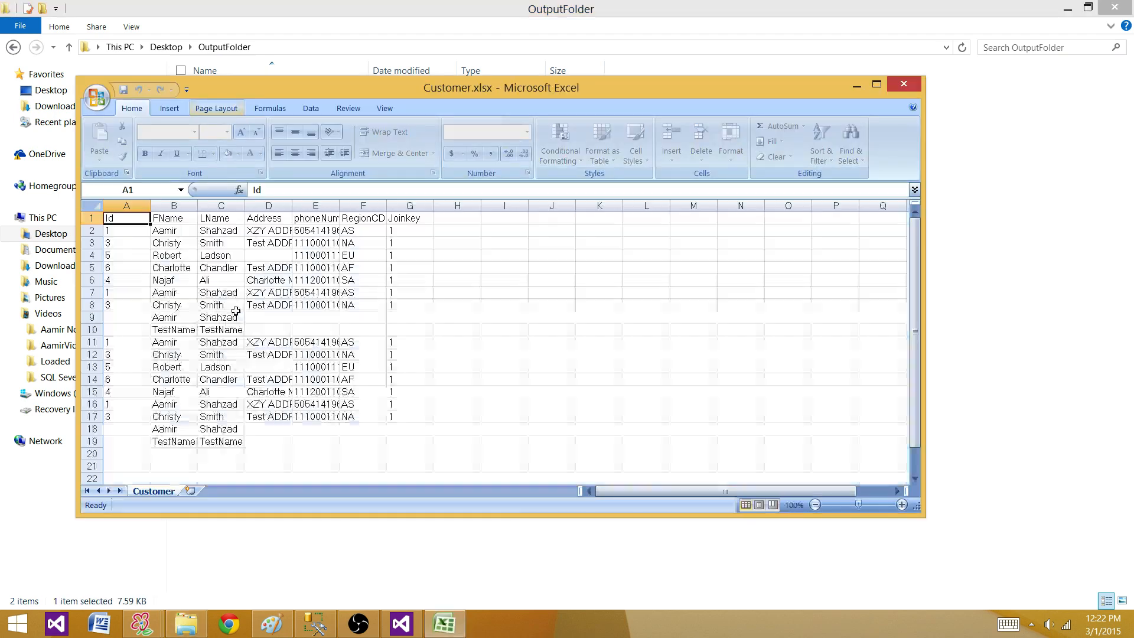
drag(127, 342, 389, 444)
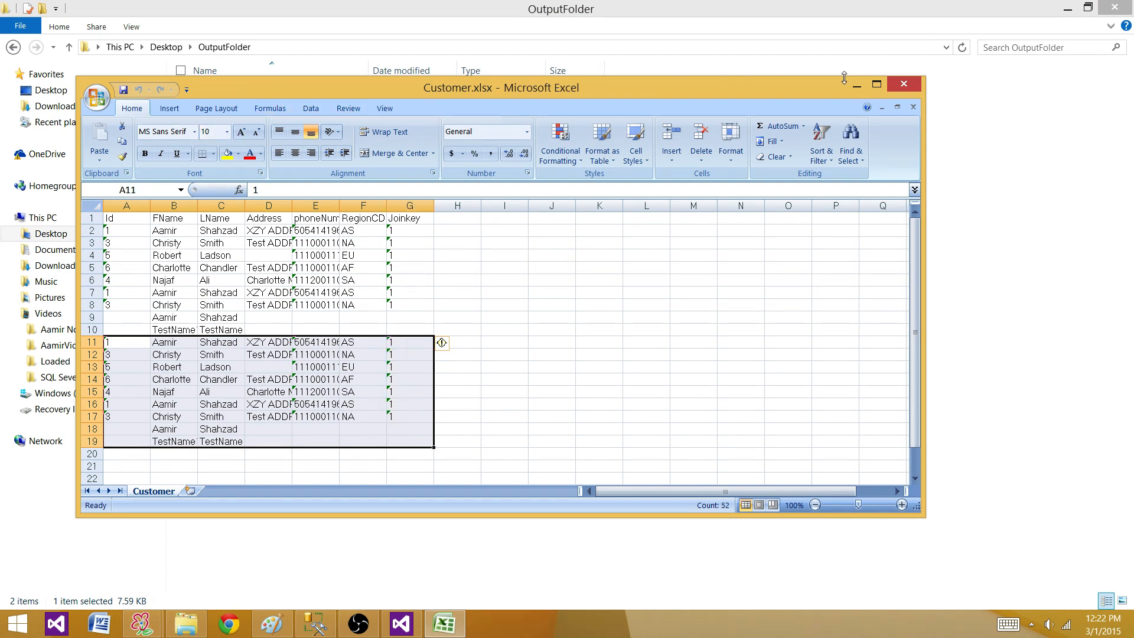
click(903, 83)
Delete the Customer.xlsx file from OutputFolder, keeping the header-only copy
click(248, 127)
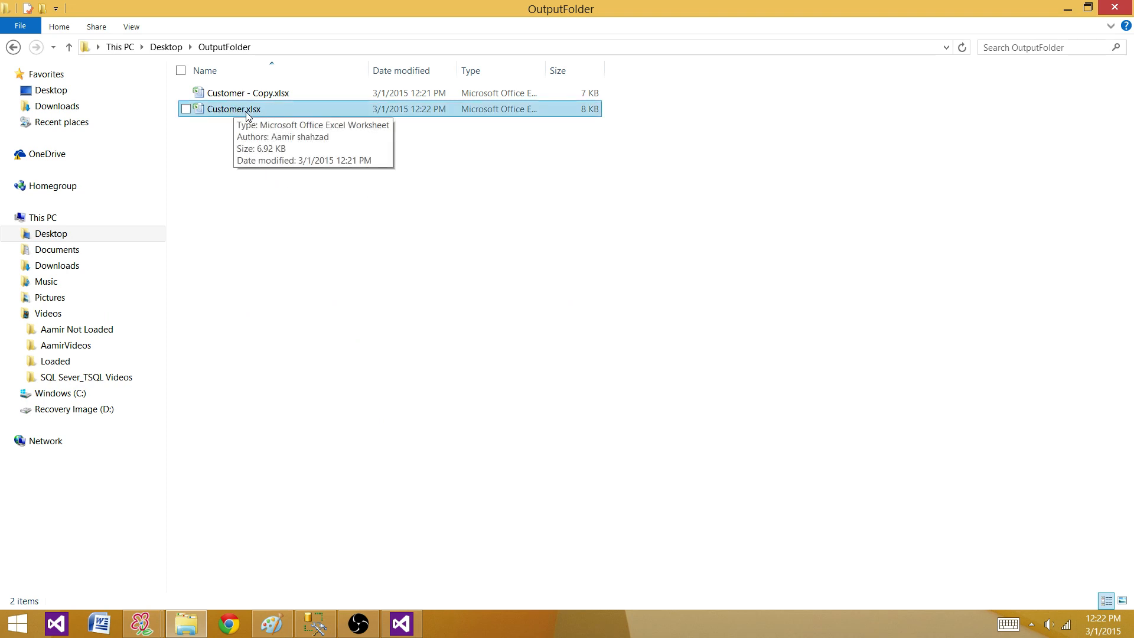
right_click(235, 111)
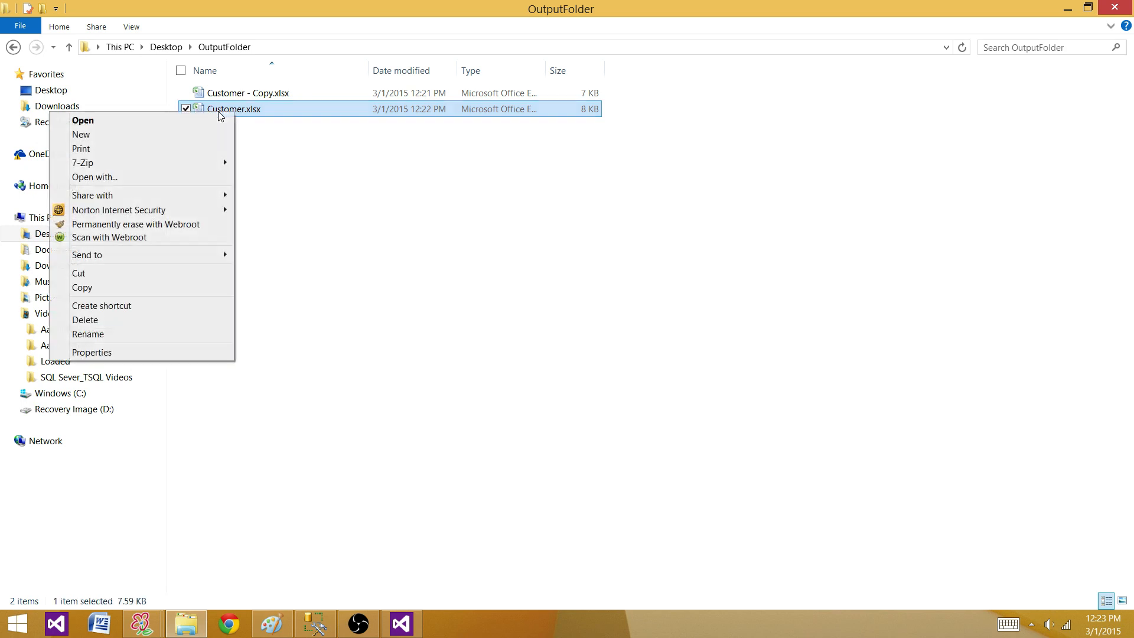
click(129, 319)
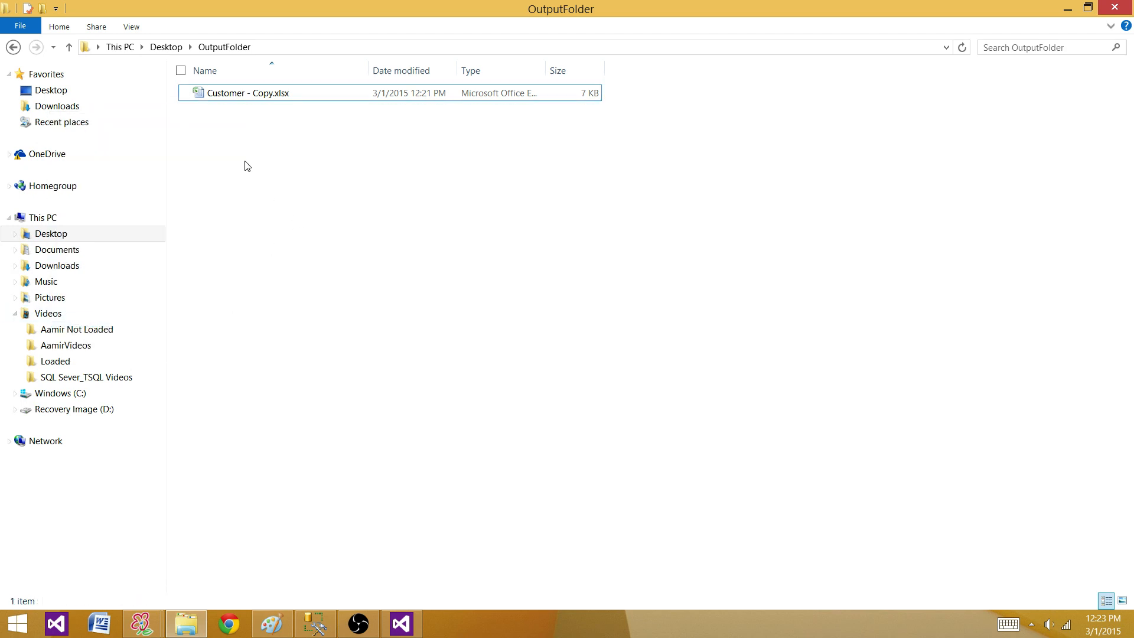
Create a new folder named TemplateFolder inside OutputFolder
right_click(256, 200)
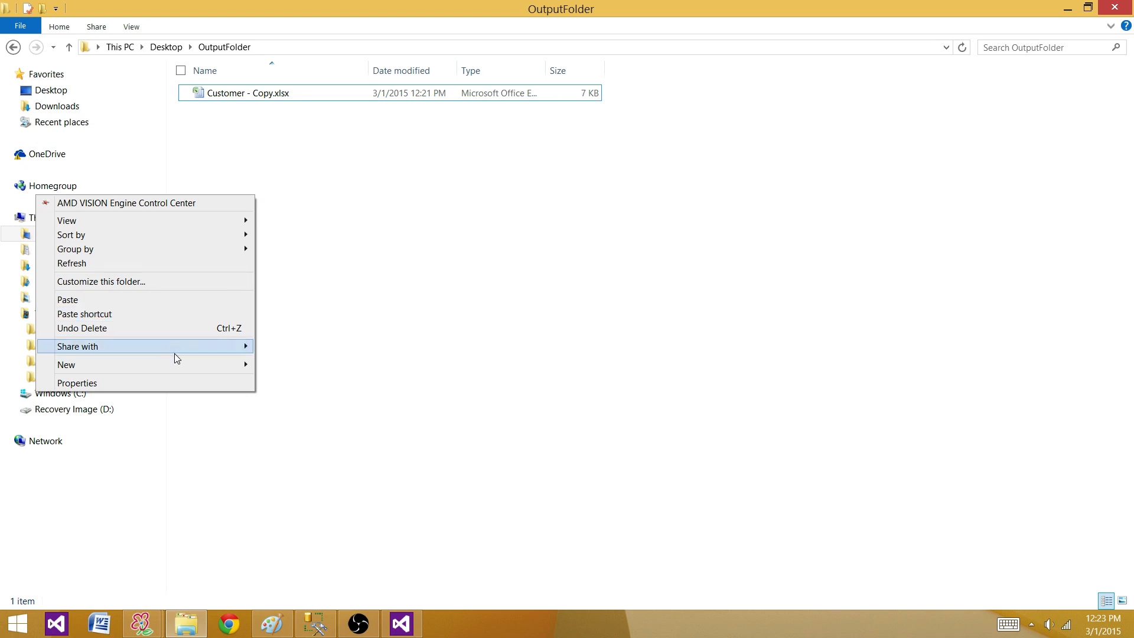
mouse_move(197, 364)
click(301, 367)
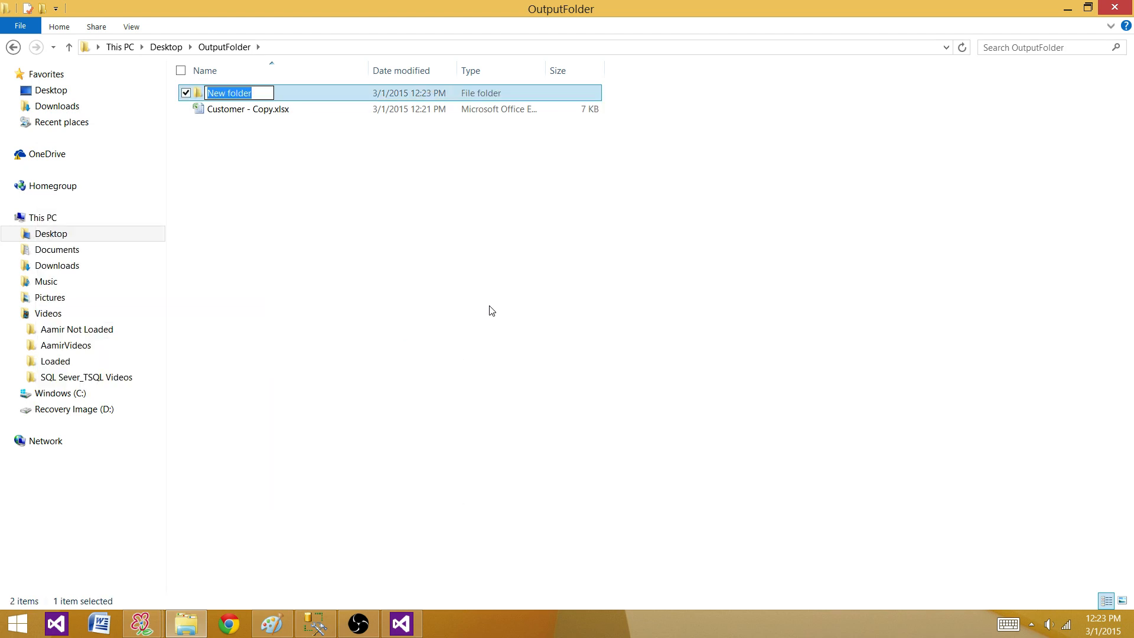
text(TemplateFolder)
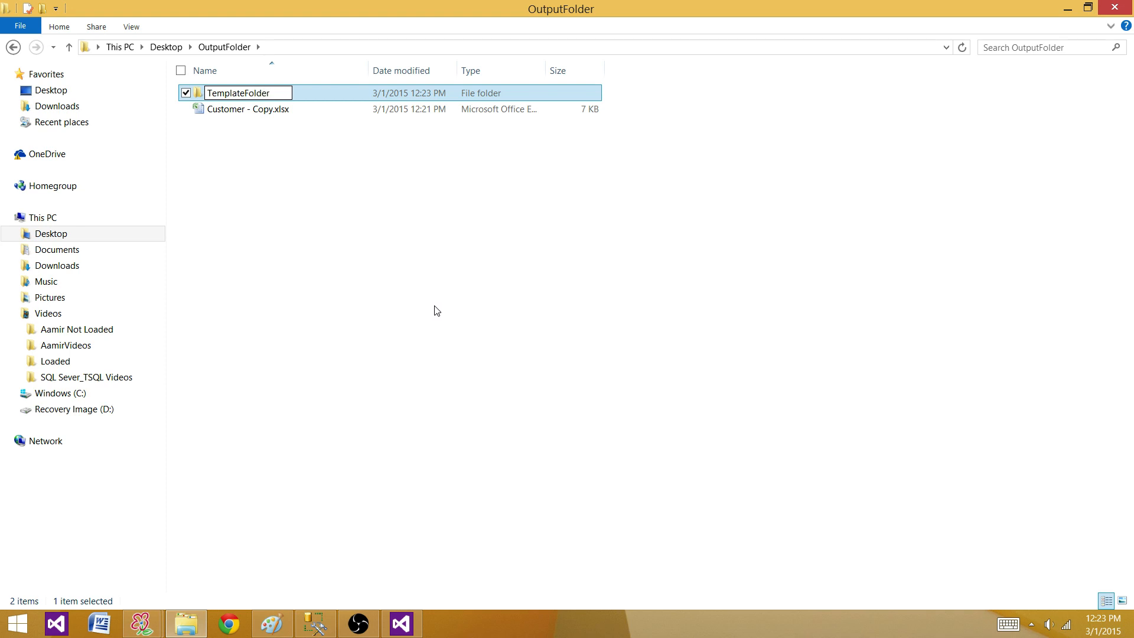
click(347, 172)
Copy Customer - Copy.xlsx from OutputFolder into TemplateFolder
click(233, 112)
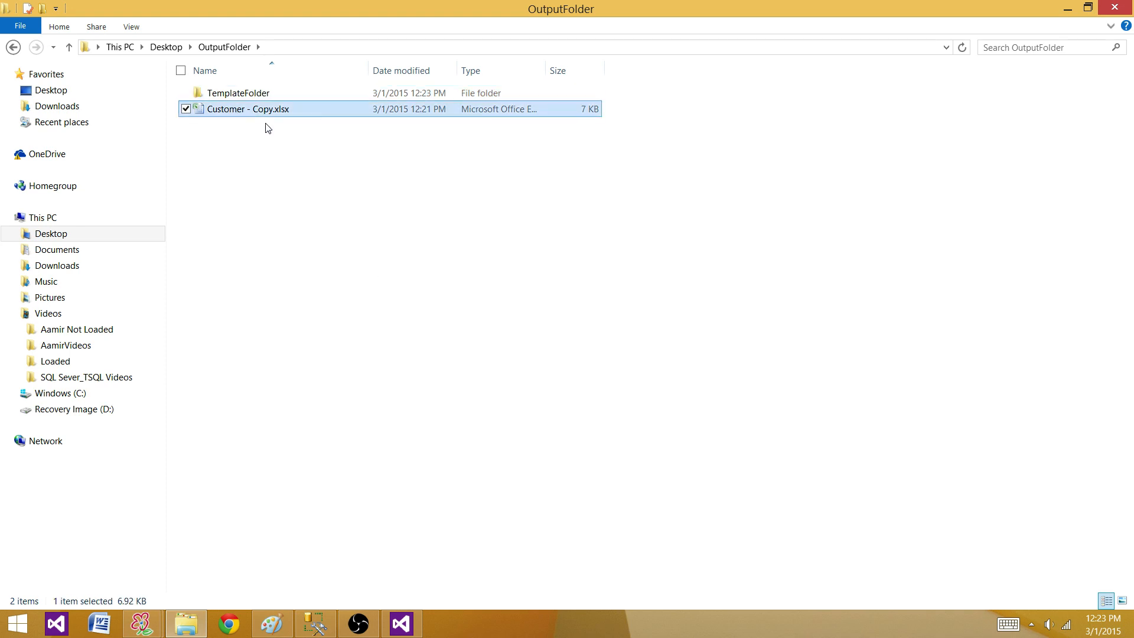
right_click(228, 111)
click(131, 285)
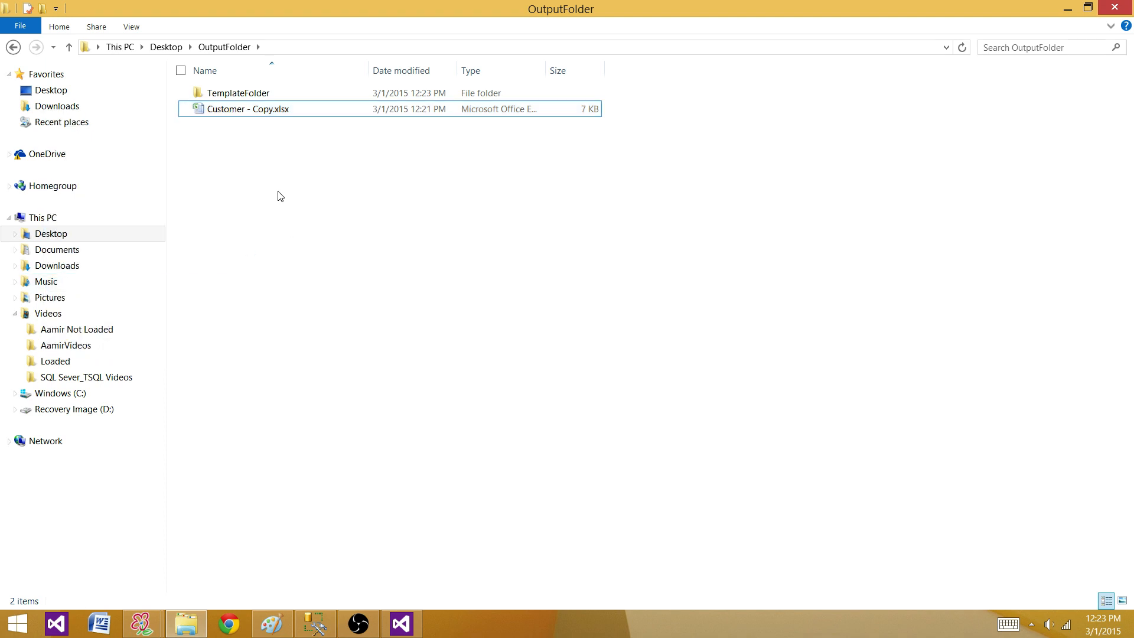
click(264, 95)
double_click(264, 94)
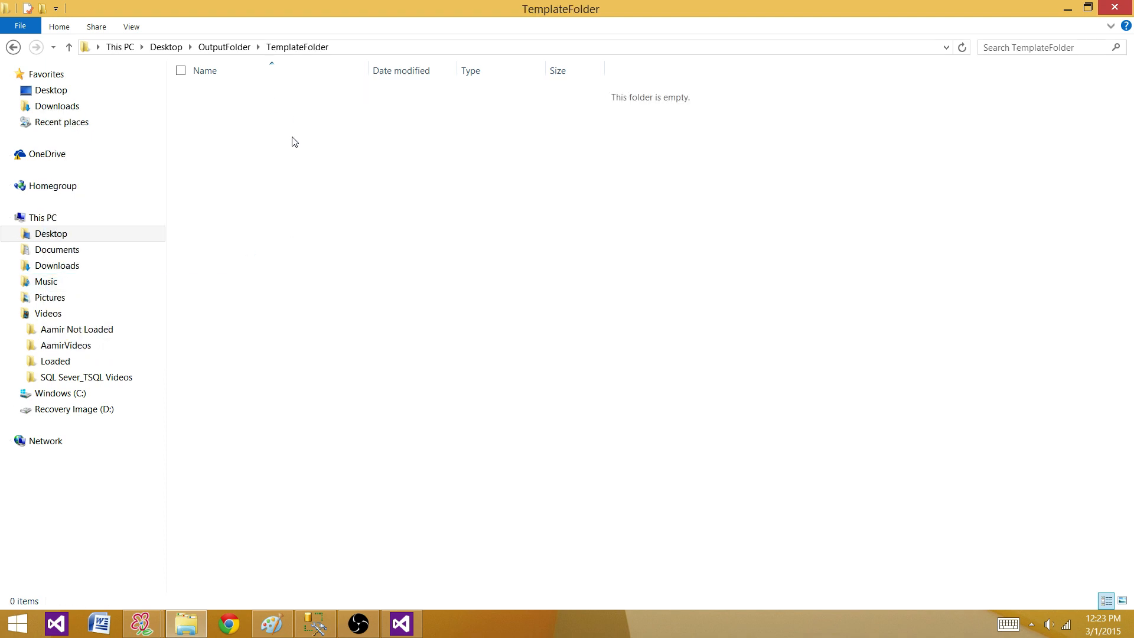
right_click(229, 136)
click(161, 236)
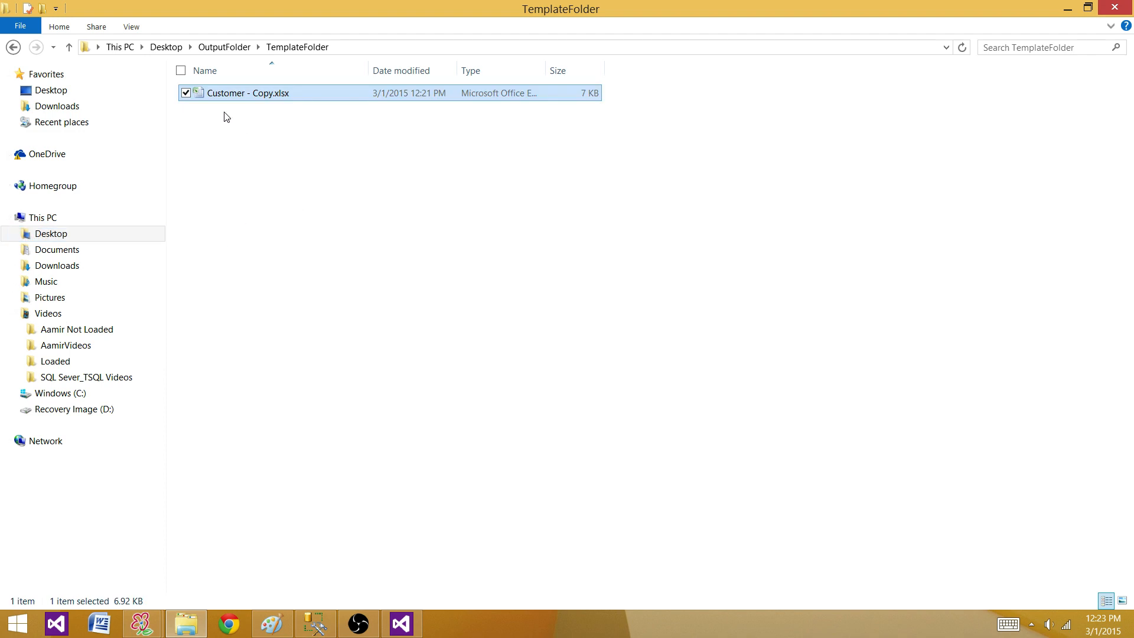
Open Customer - Copy.xlsx in TemplateFolder to check its column headers, and close the workbook
click(273, 136)
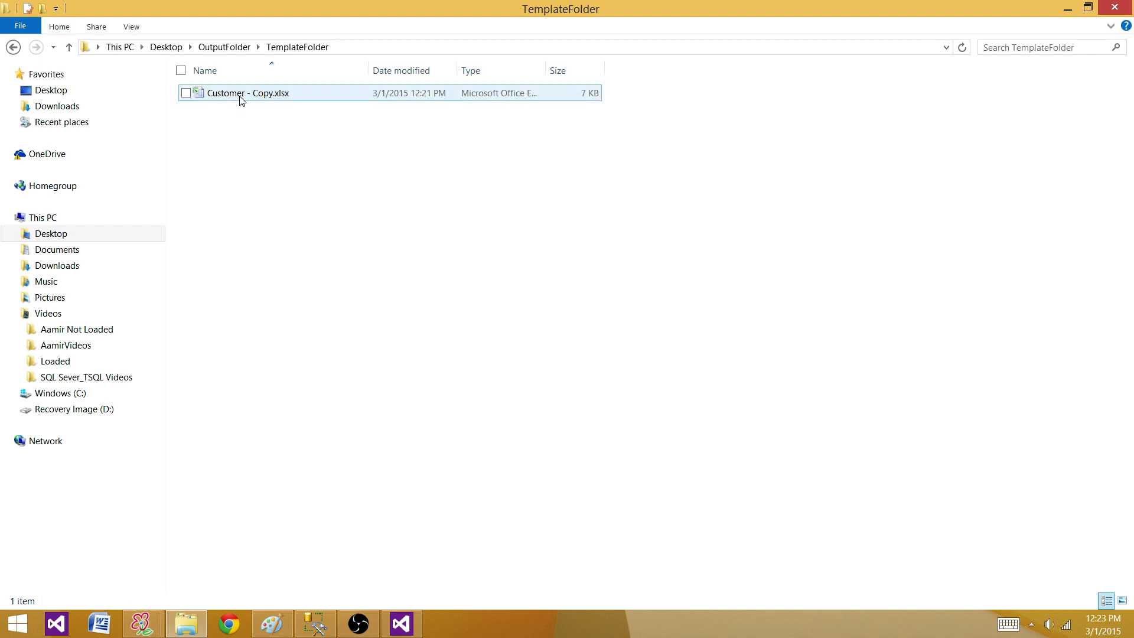
double_click(243, 98)
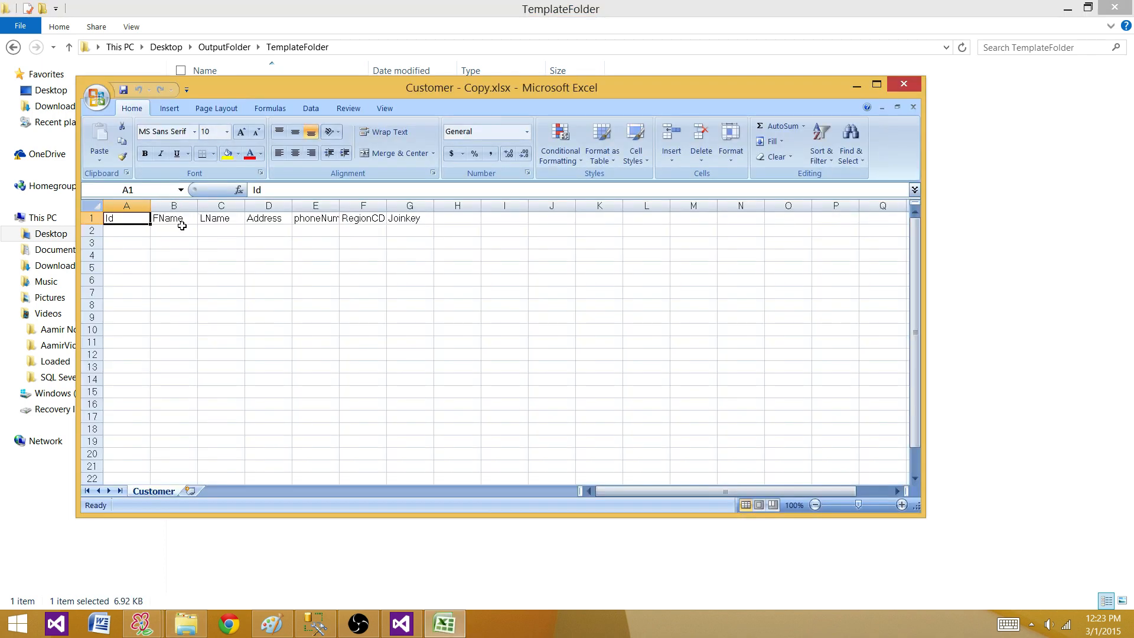
click(896, 90)
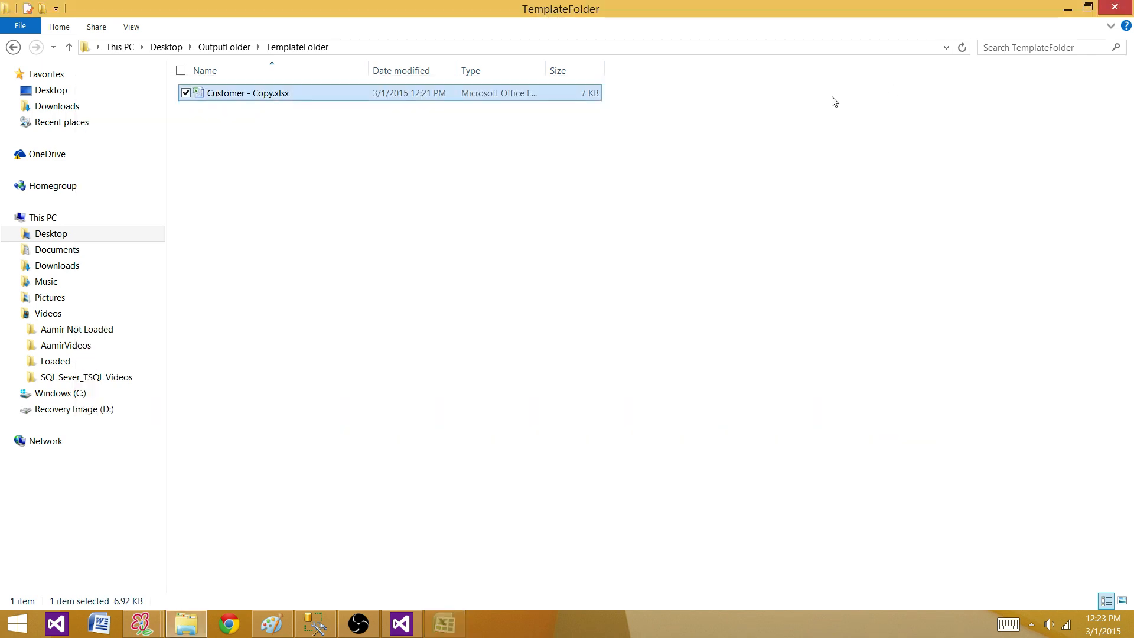
Rename the file in TemplateFolder to Customer.xlsx and go back up to OutputFolder
click(275, 97)
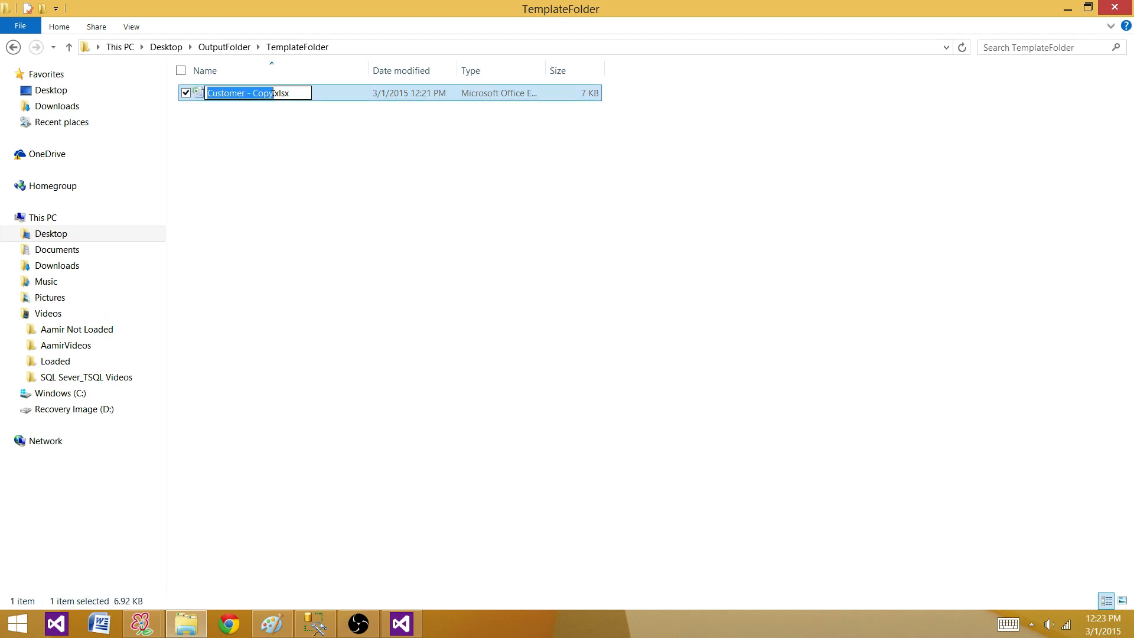
drag(274, 93, 251, 93)
key(BackSpace)
key(BackSpace)
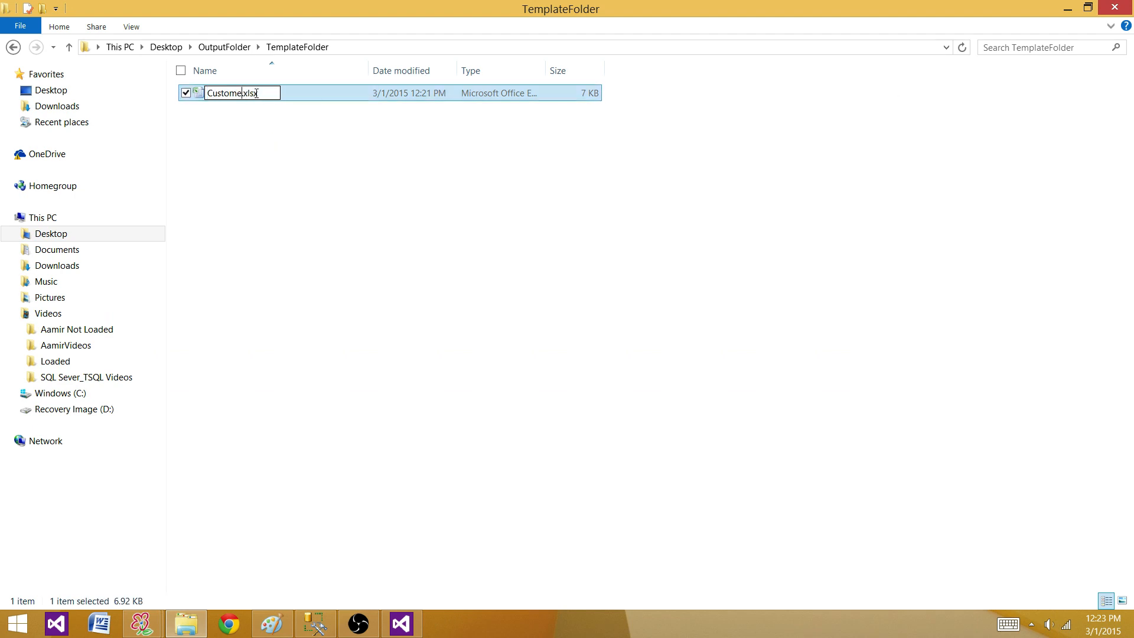
text(r)
click(297, 207)
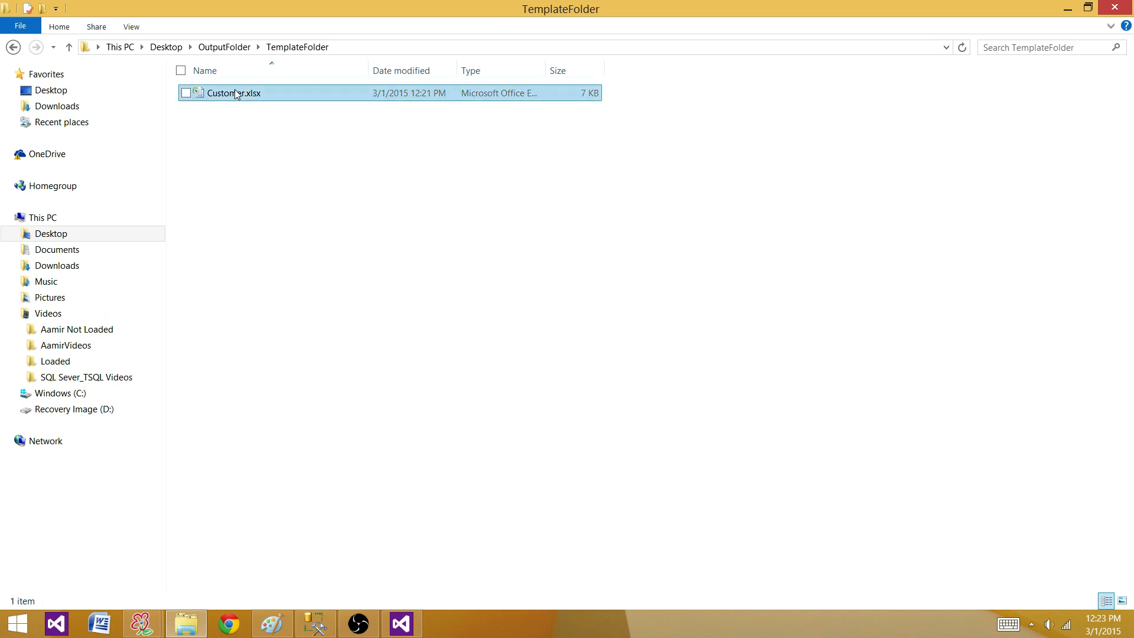
click(264, 154)
click(227, 47)
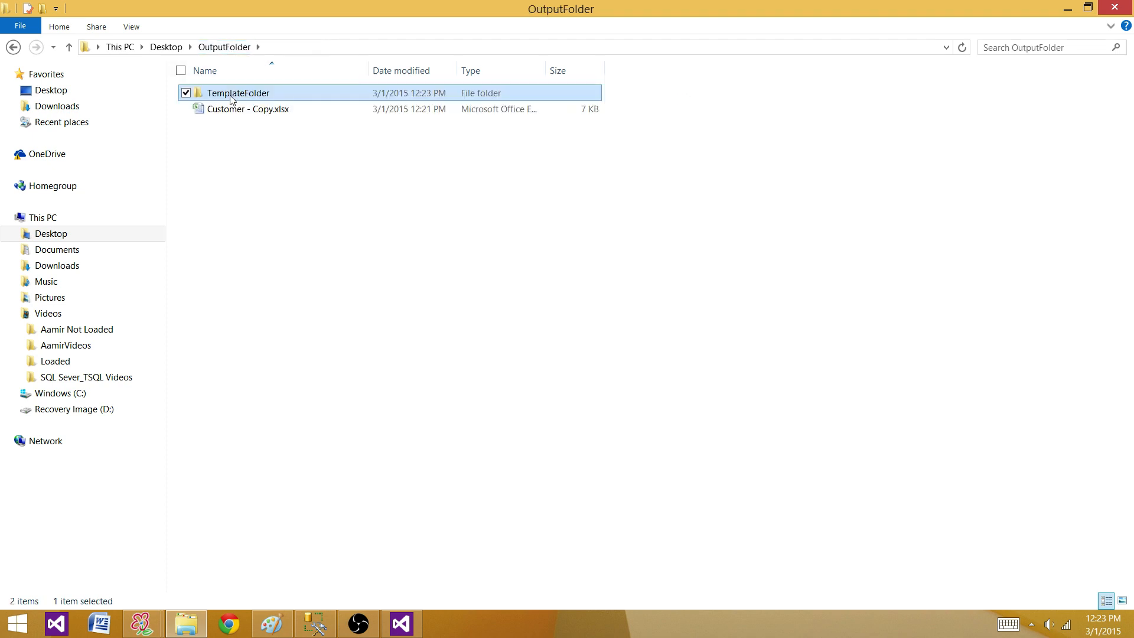
click(248, 173)
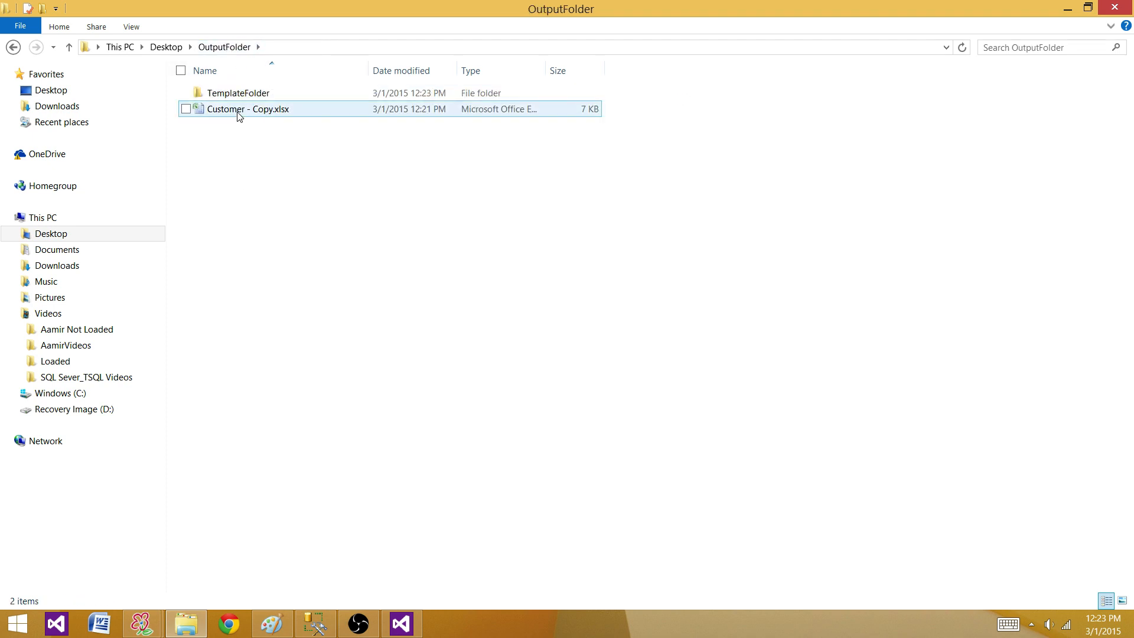
click(239, 115)
right_click(242, 115)
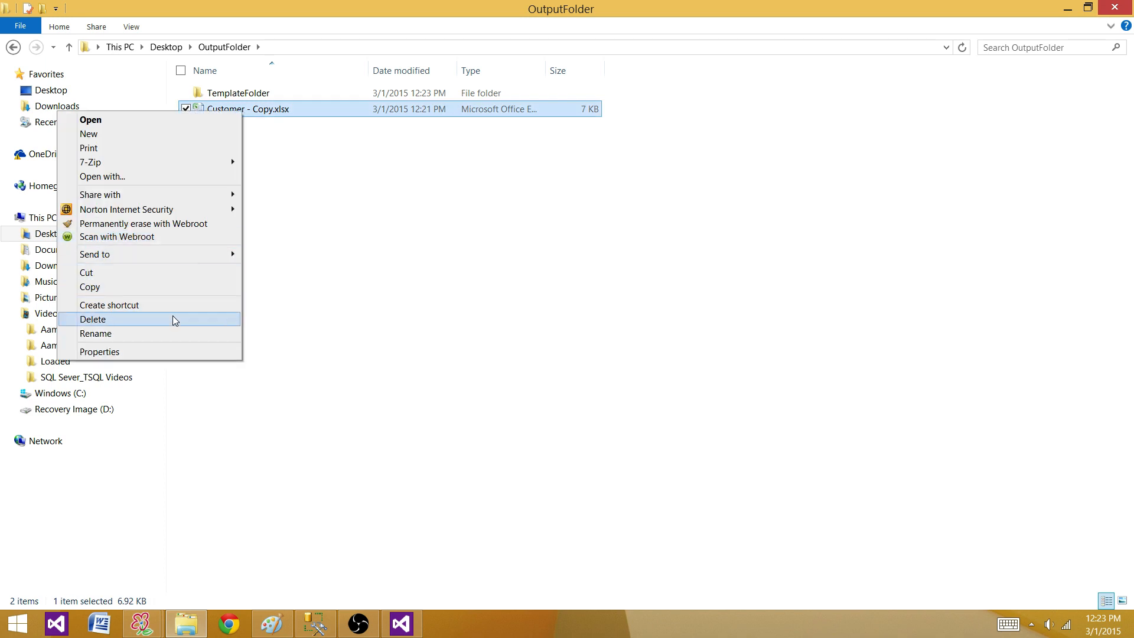
click(356, 207)
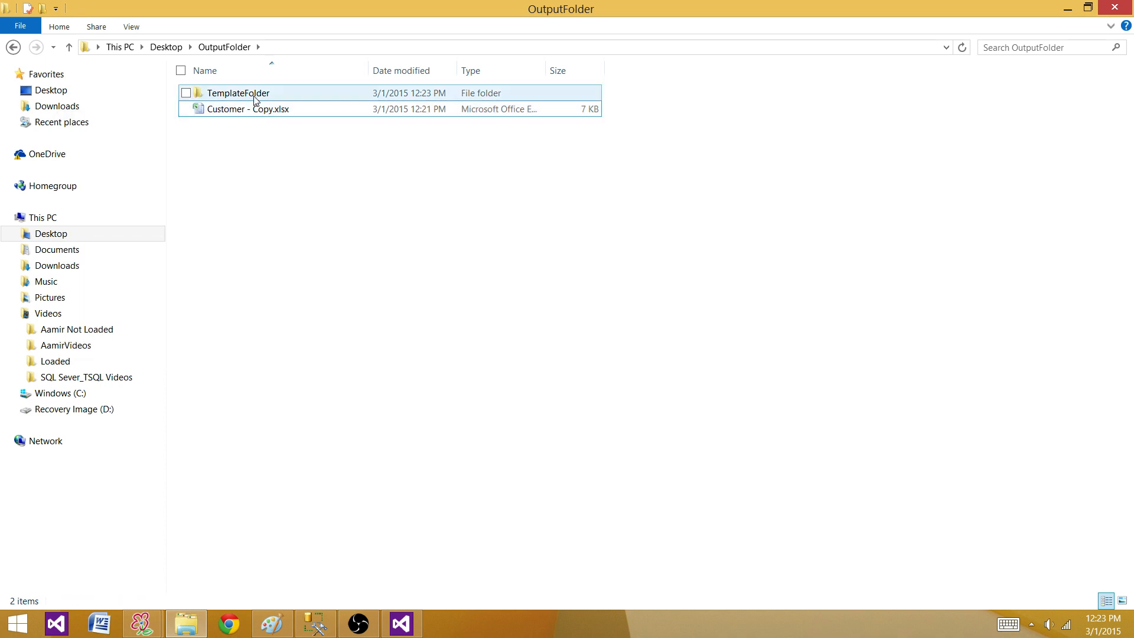
double_click(255, 99)
click(13, 46)
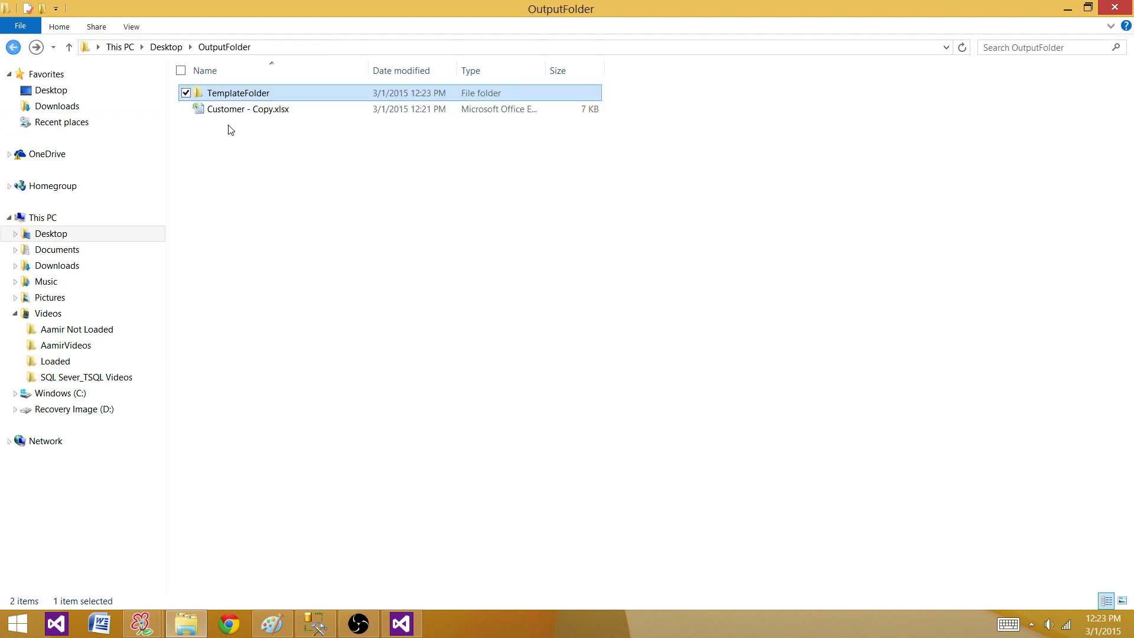
Delete Customer - Copy.xlsx from OutputFolder, leaving only TemplateFolder
click(236, 110)
right_click(236, 110)
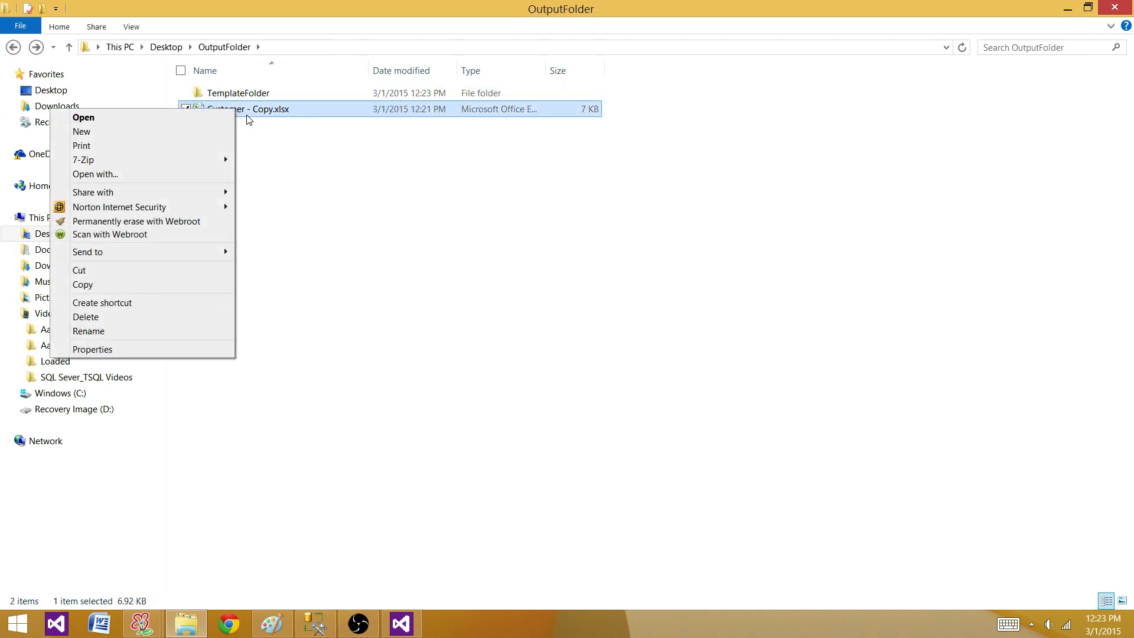
click(176, 317)
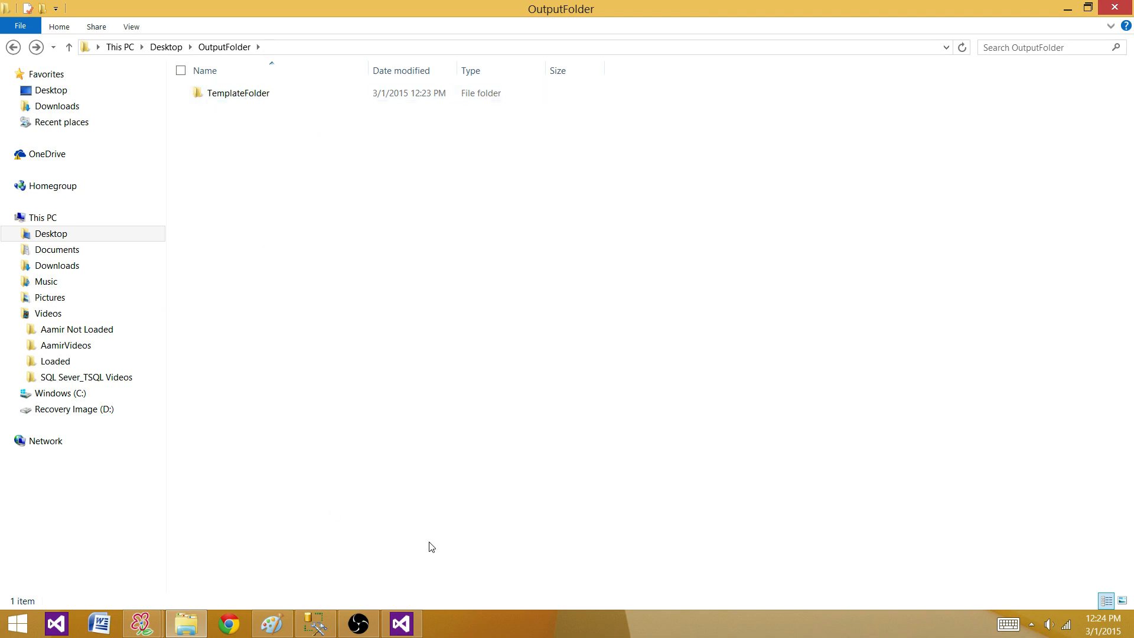
Switch to Visual Studio, add a File System Task above the Data Flow Task, connect it to that task, and check its editor settings
click(407, 625)
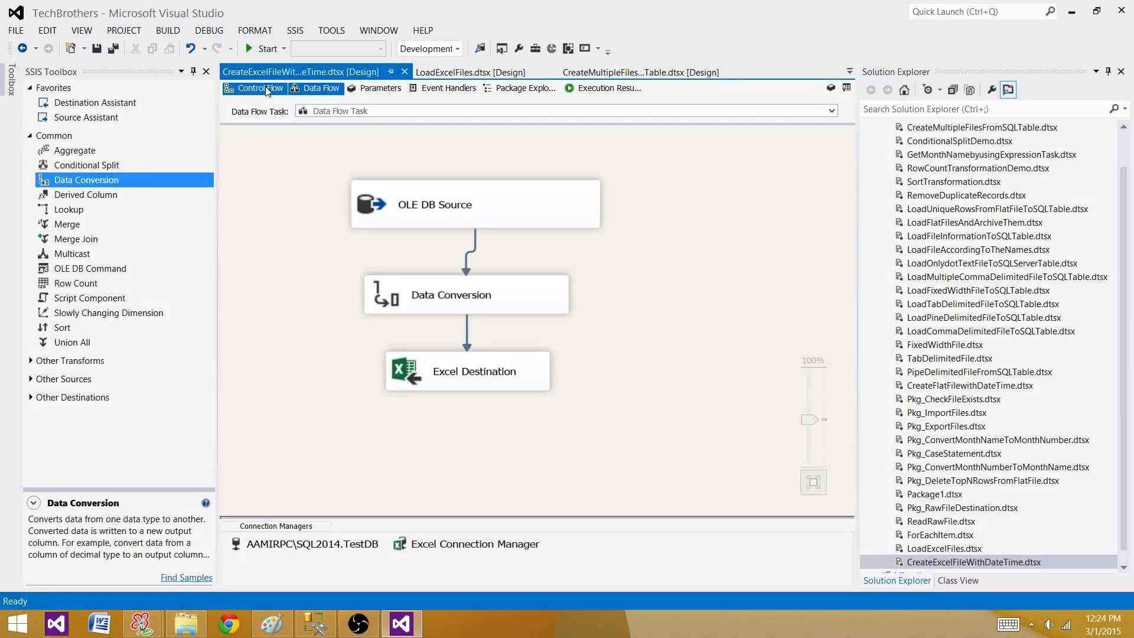
click(264, 87)
drag(446, 170, 456, 293)
drag(83, 239, 320, 201)
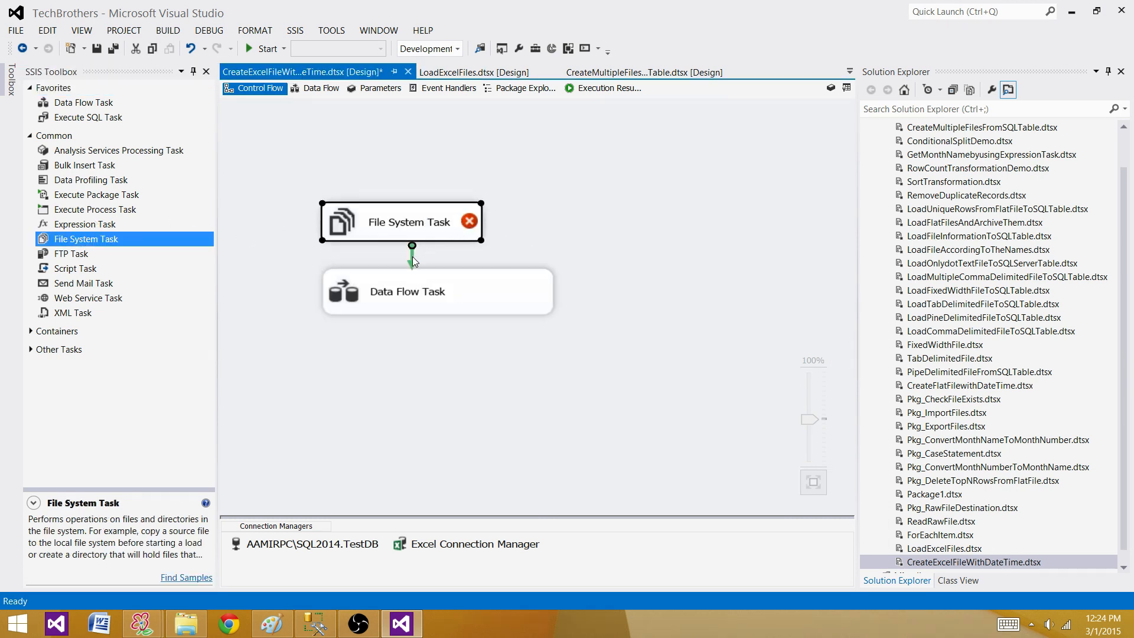
drag(412, 261, 418, 279)
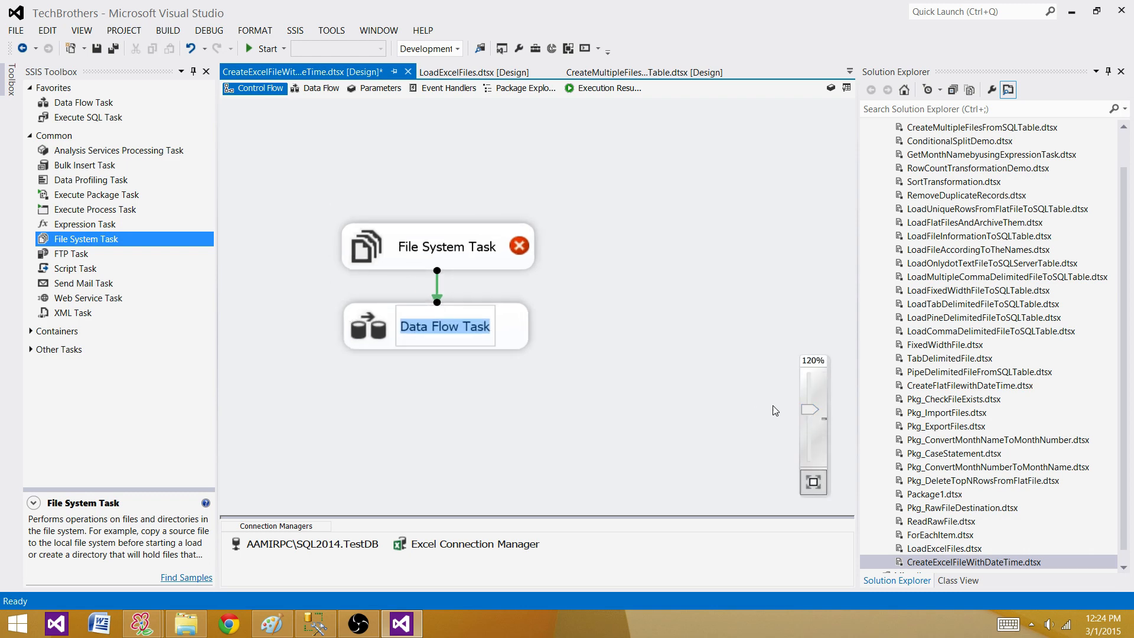
double_click(413, 224)
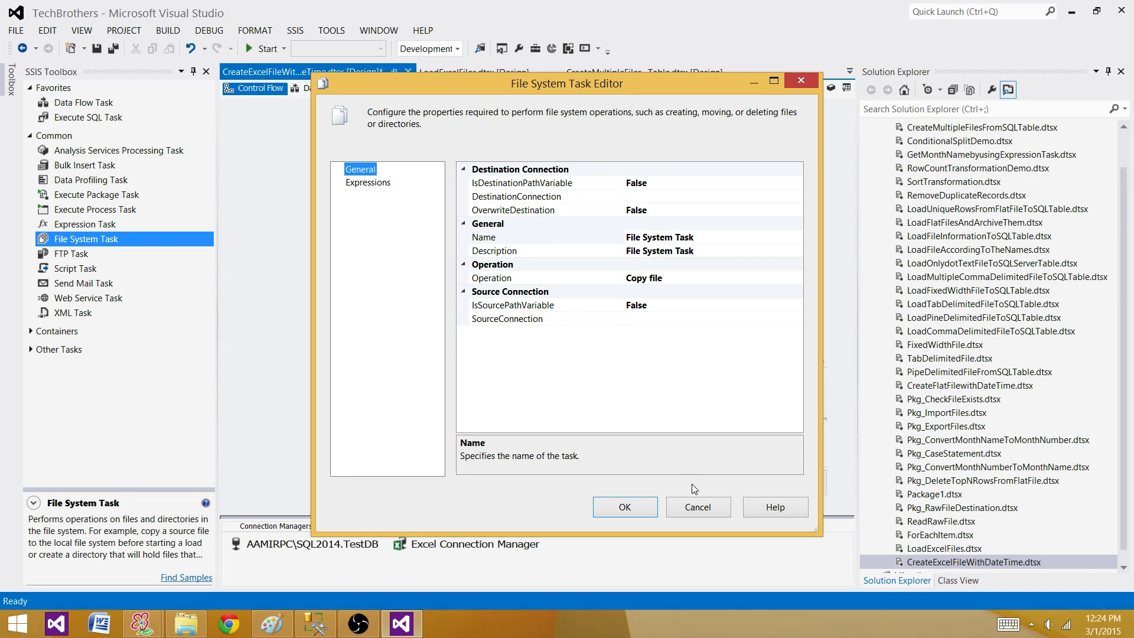
click(680, 504)
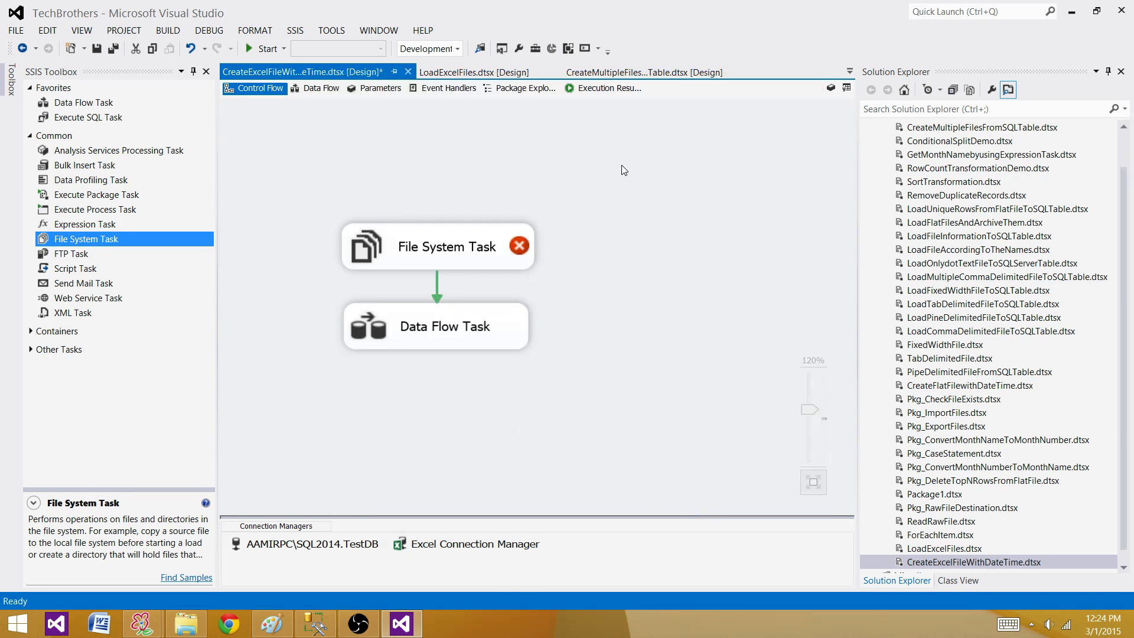
Add a package variable named SourceFilePath with the String data type
right_click(621, 165)
click(663, 227)
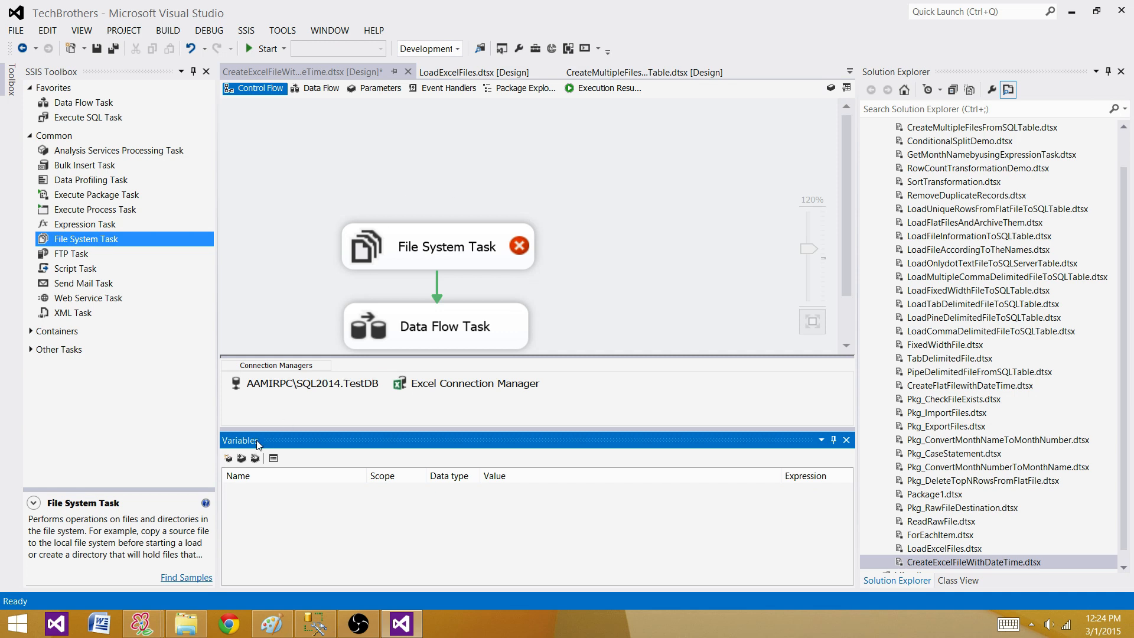
click(229, 458)
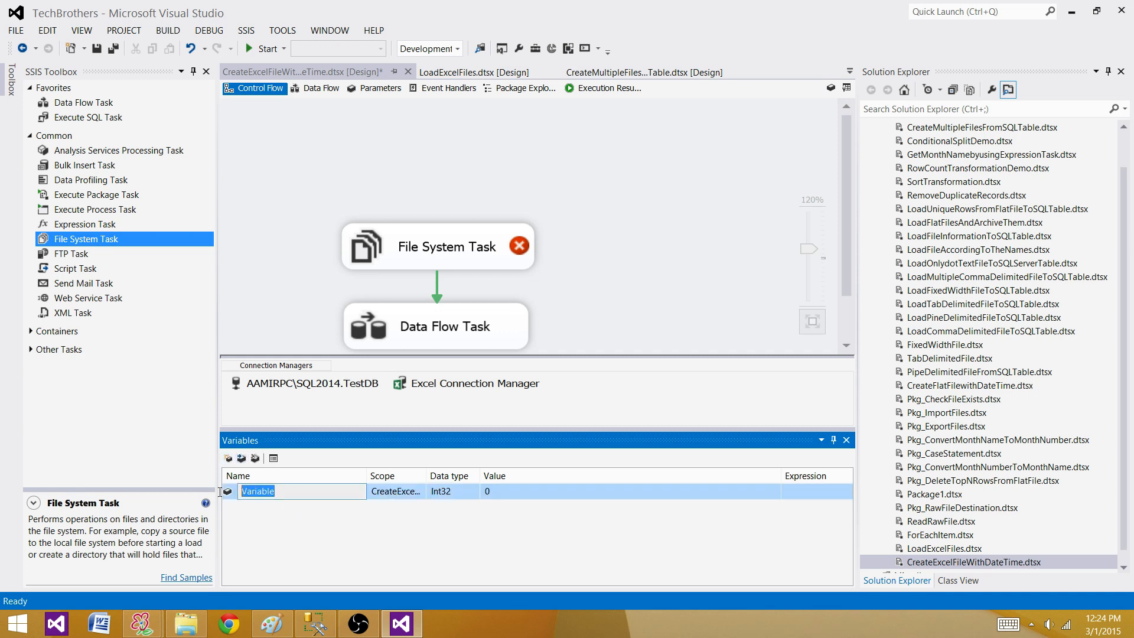
text(SourceF)
key(Return)
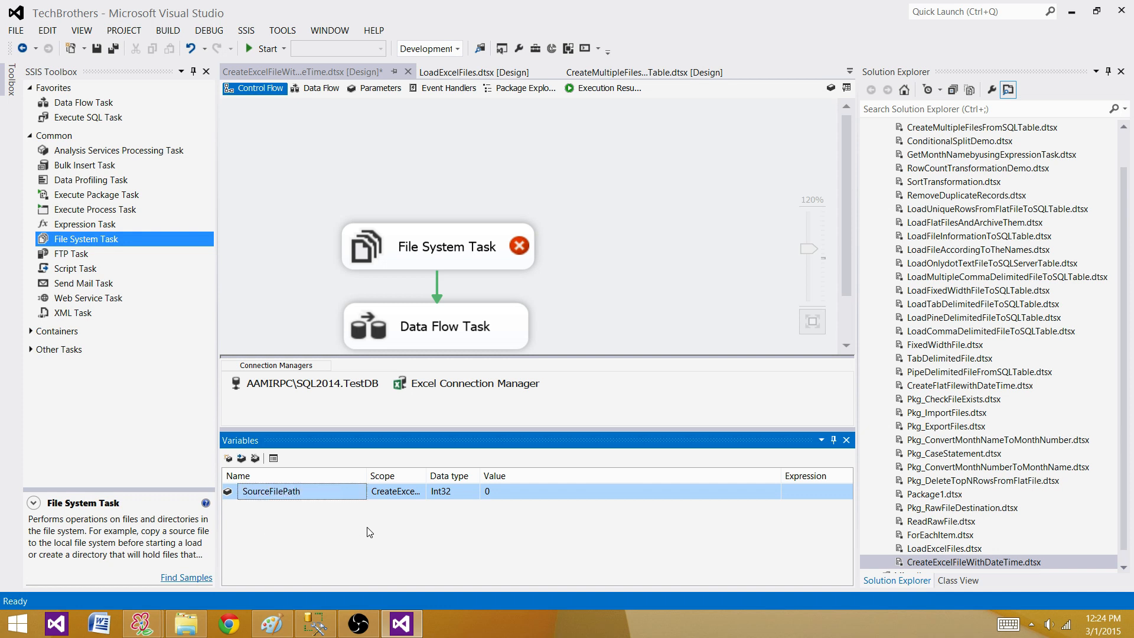
click(455, 493)
key(s)
key(s)
key(Return)
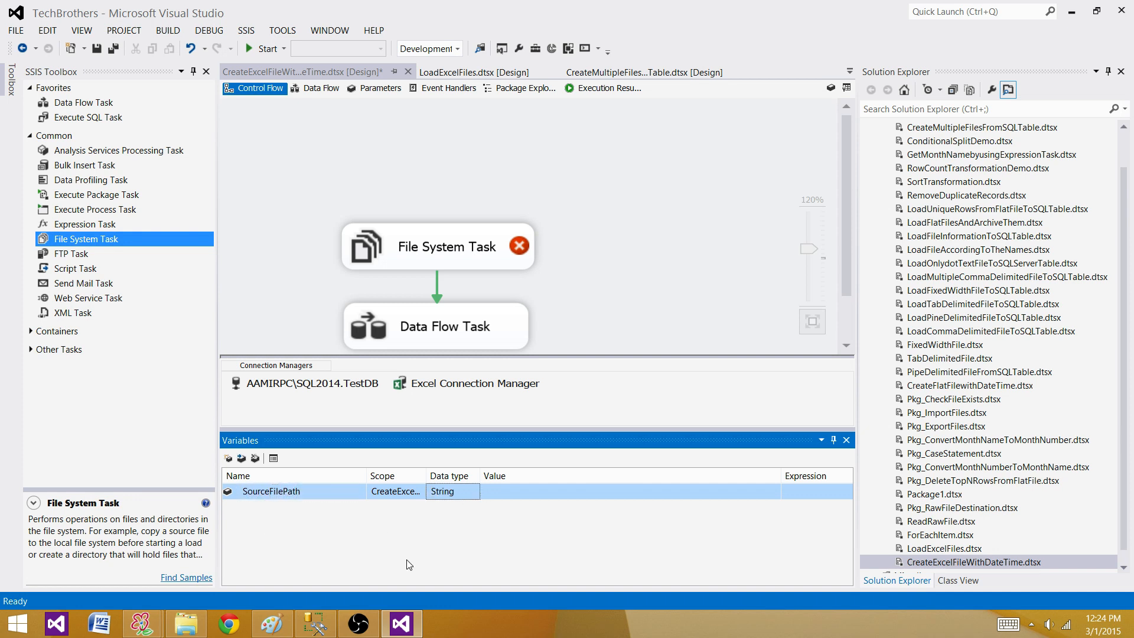
Set the SourceFilePath value to the full path of Customer.xlsx, using the path copied from TemplateFolder in File Explorer
click(201, 626)
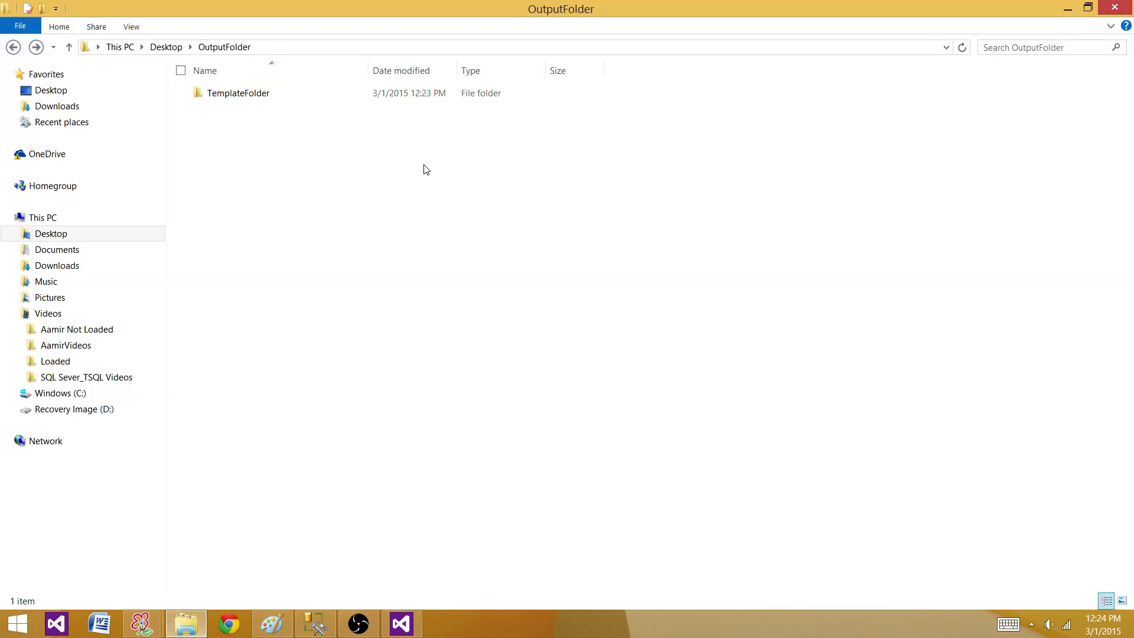
double_click(278, 93)
click(350, 47)
right_click(227, 48)
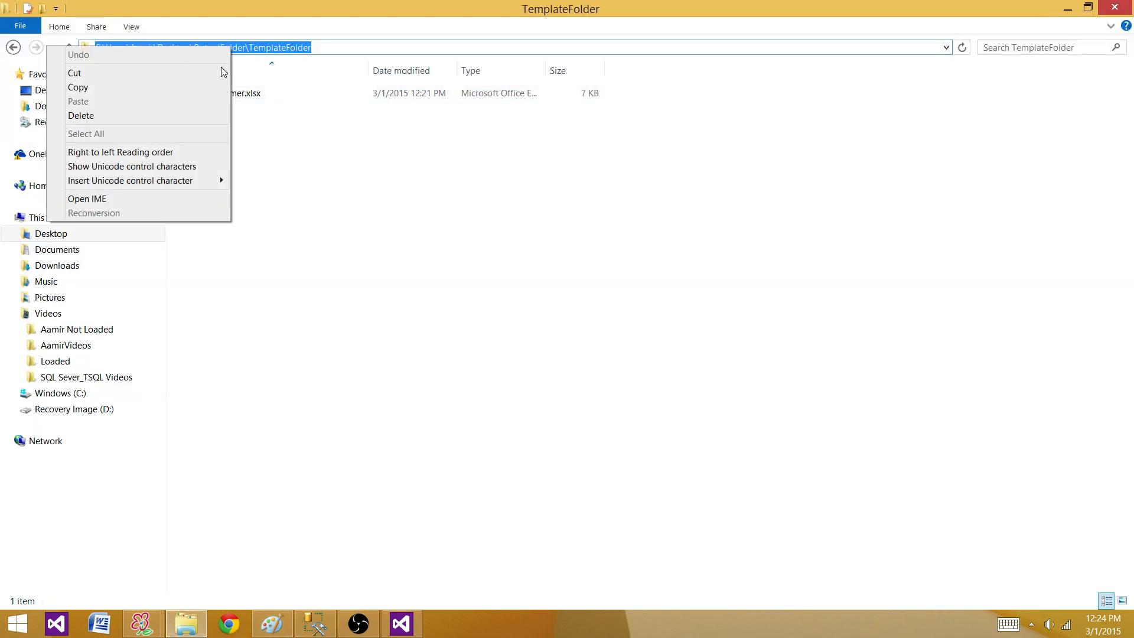
click(157, 88)
click(401, 624)
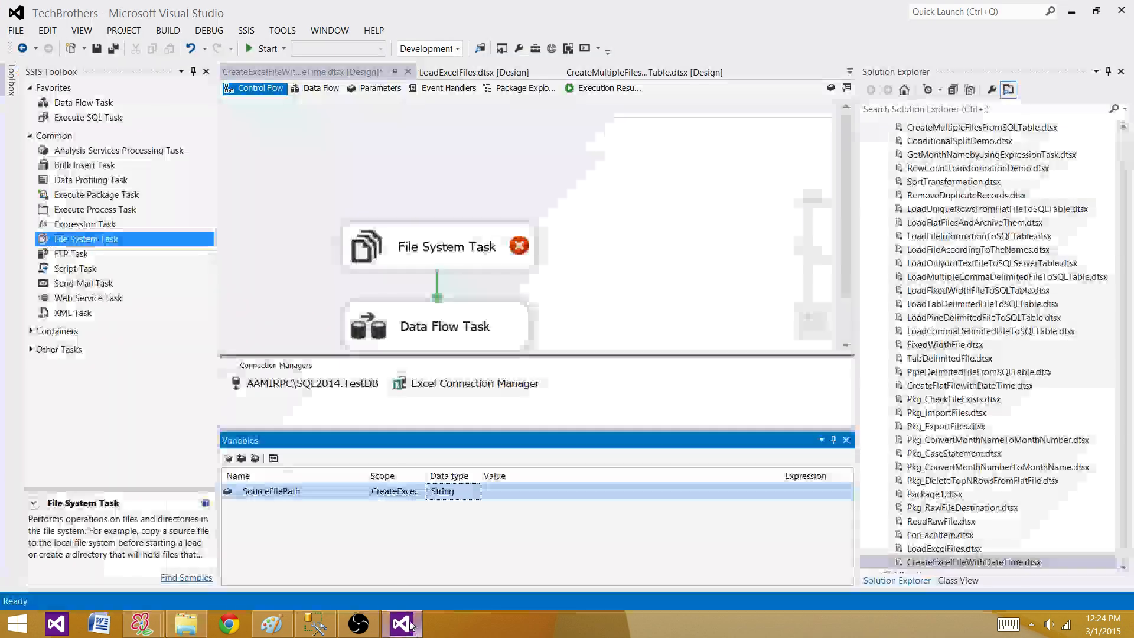
click(552, 491)
key(ctrl+v)
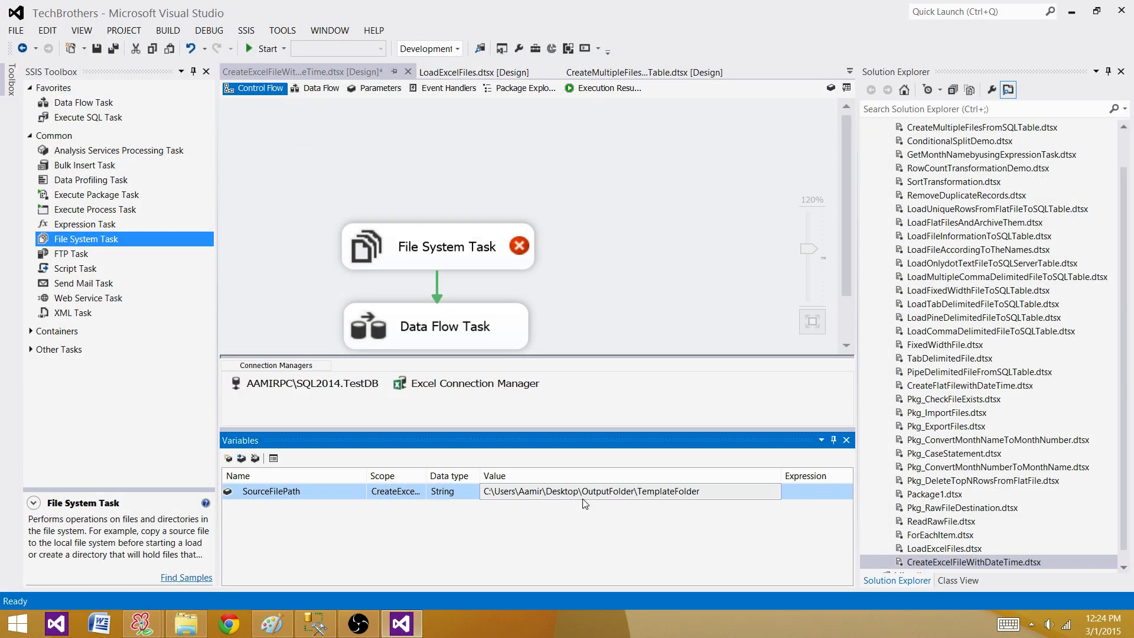
key(Home)
text(\)
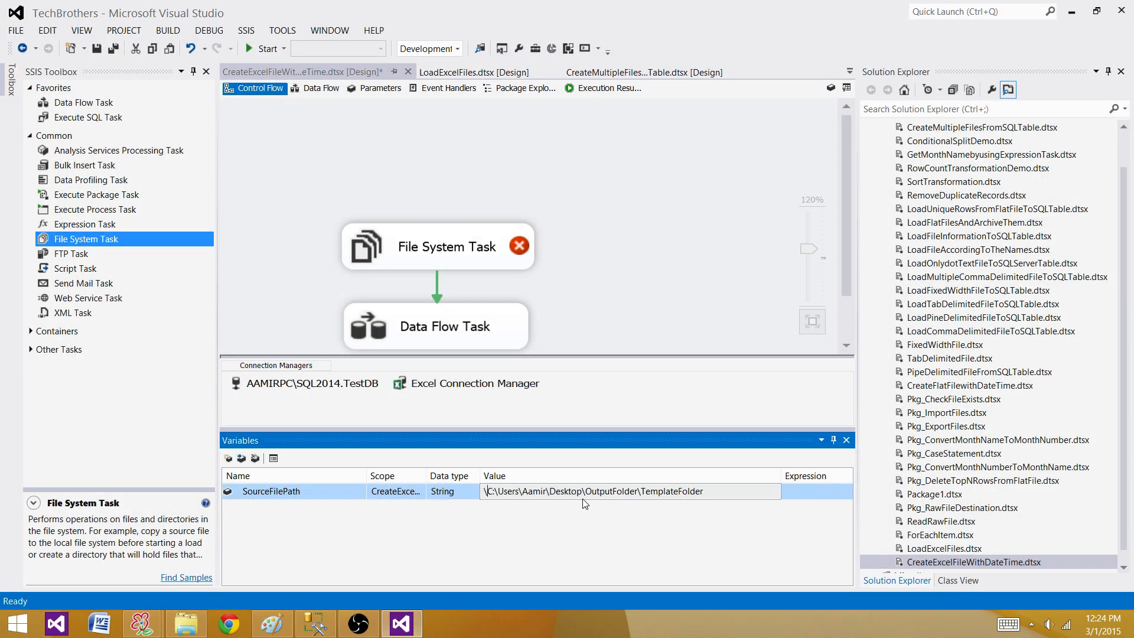
key(BackSpace)
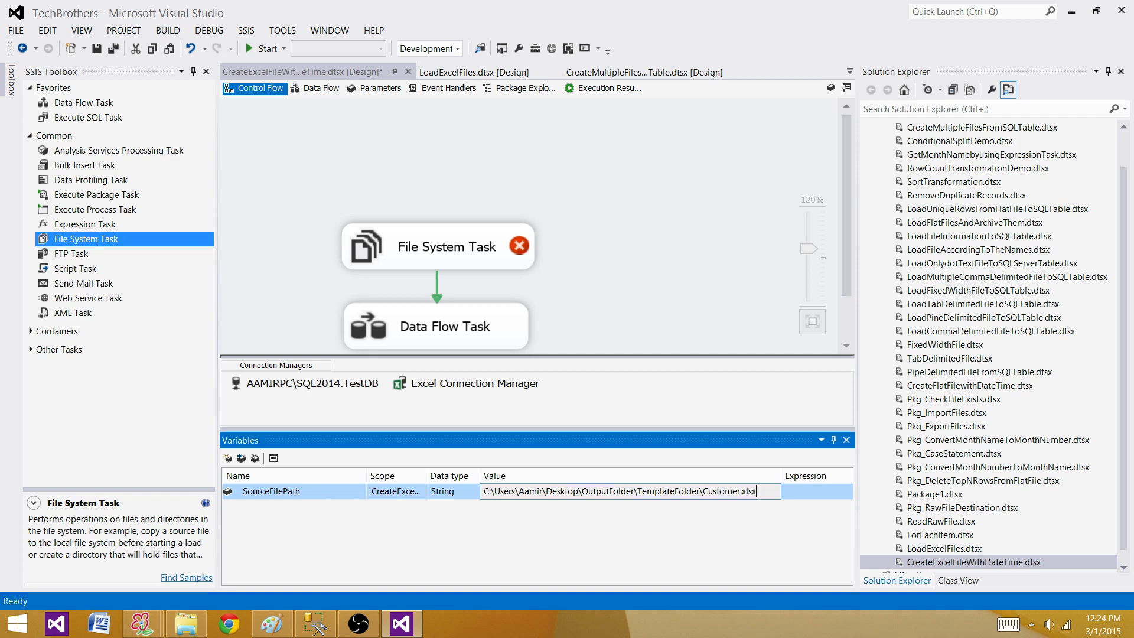
click(695, 517)
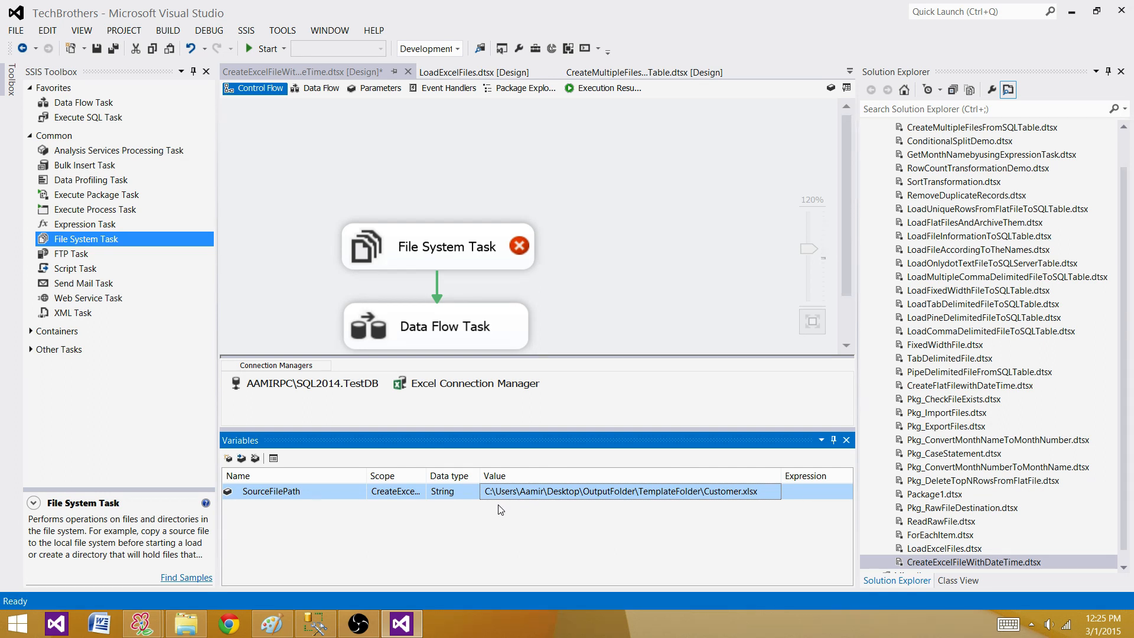
click(651, 269)
Add a second package variable named DestinationFoler with the String data type
click(228, 458)
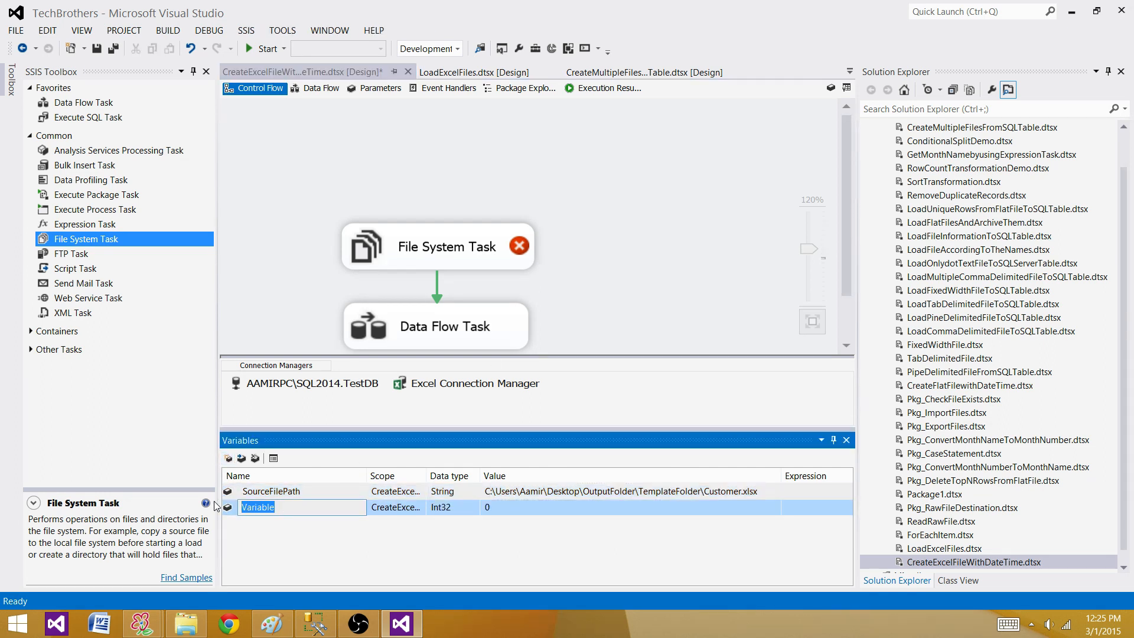
text(DestinationFoler)
click(449, 512)
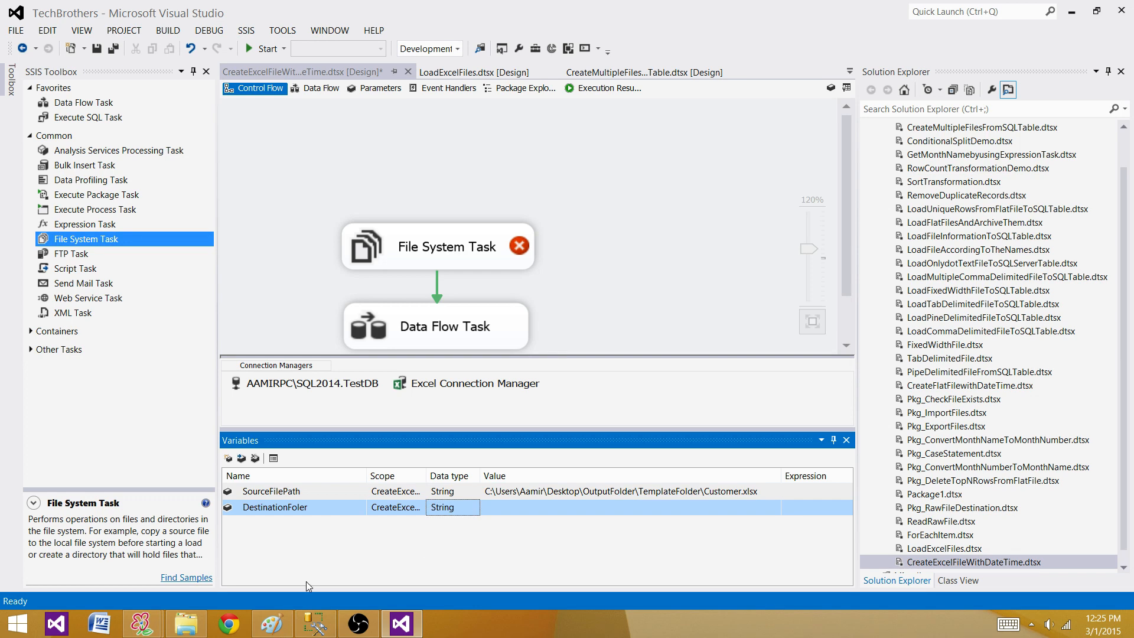
Create a new folder named DestinationFolder inside OutputFolder in File Explorer
click(186, 623)
click(224, 47)
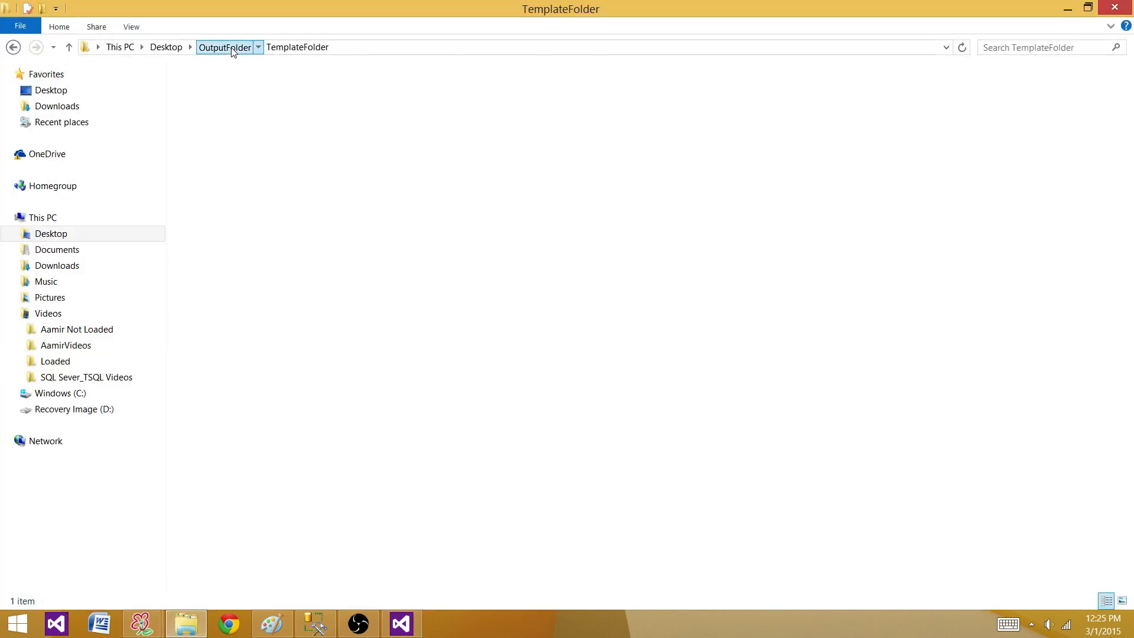
click(285, 50)
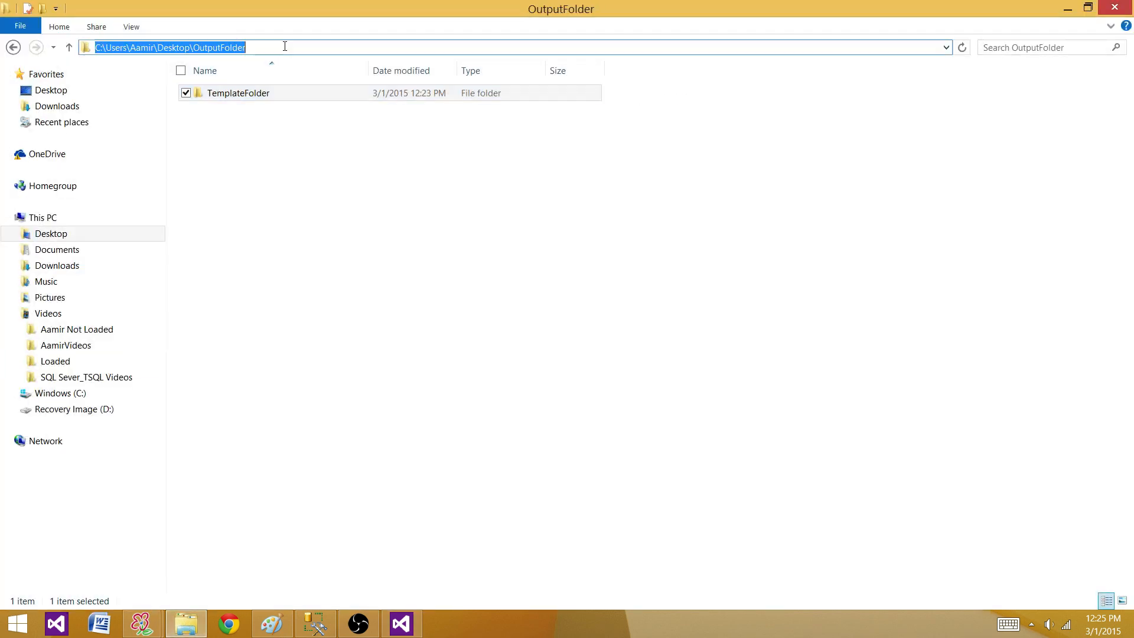
right_click(232, 48)
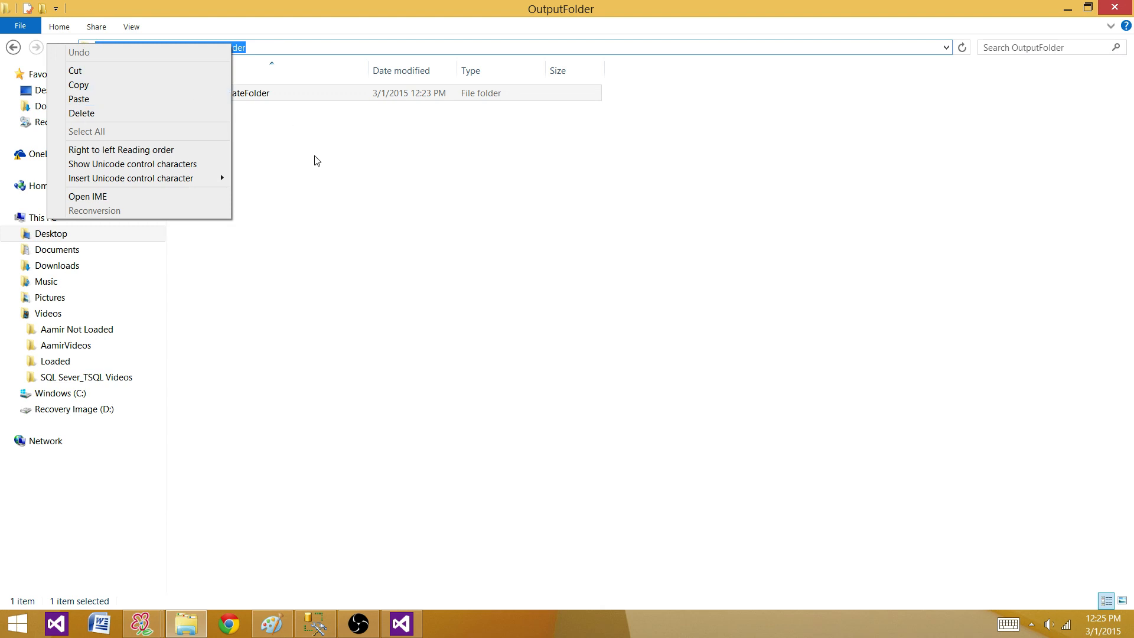
click(252, 172)
right_click(253, 172)
mouse_move(222, 336)
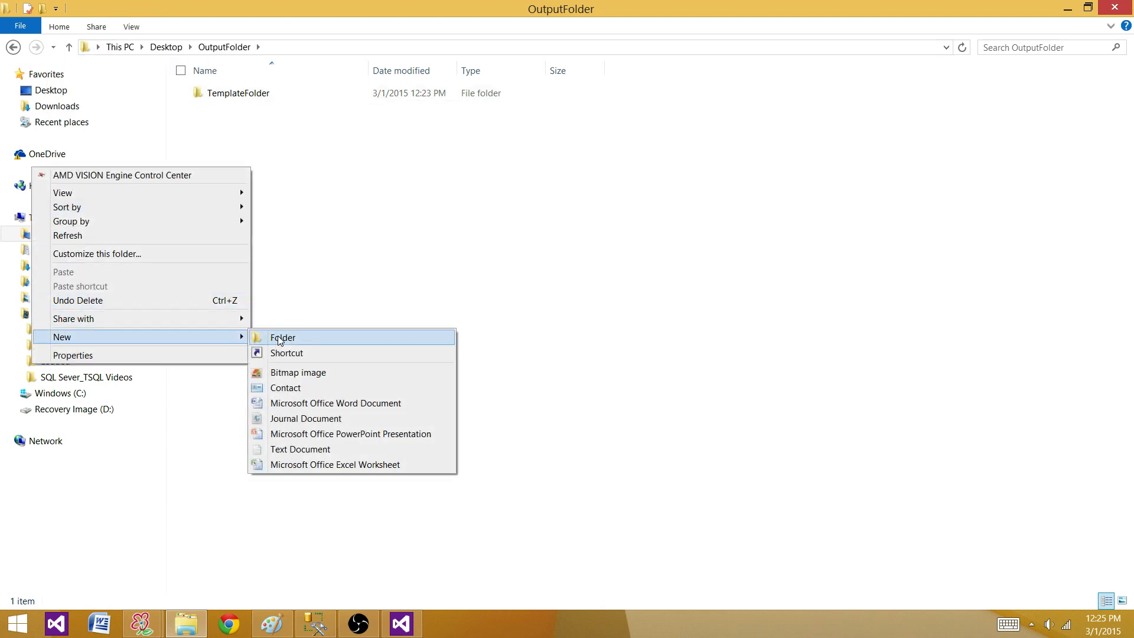
click(284, 337)
text(Desti)
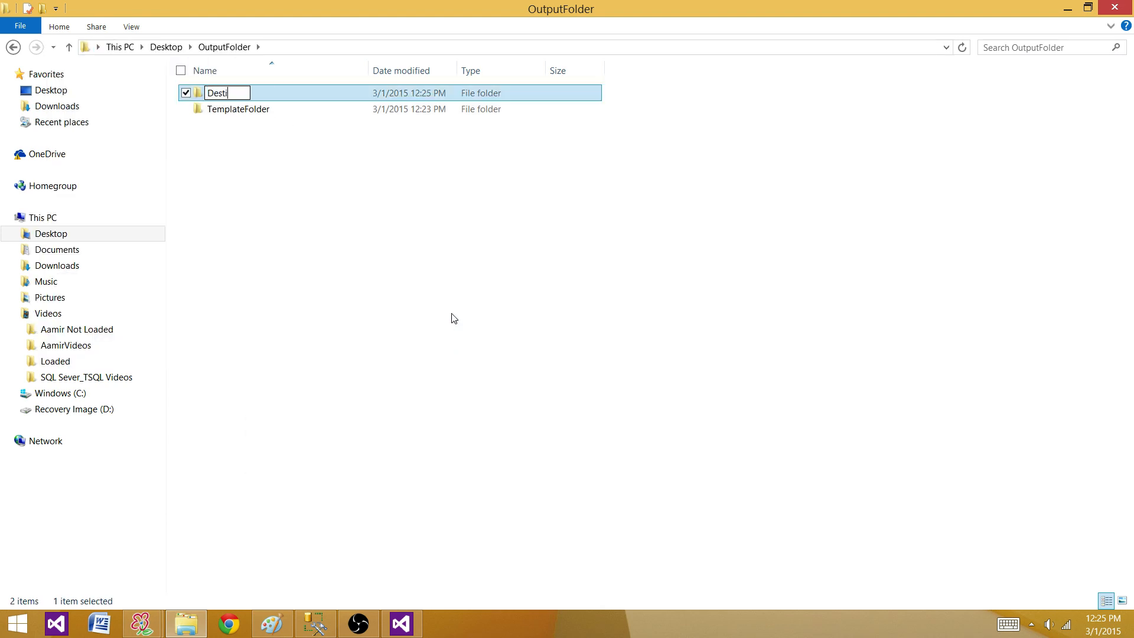
text(nationFolder)
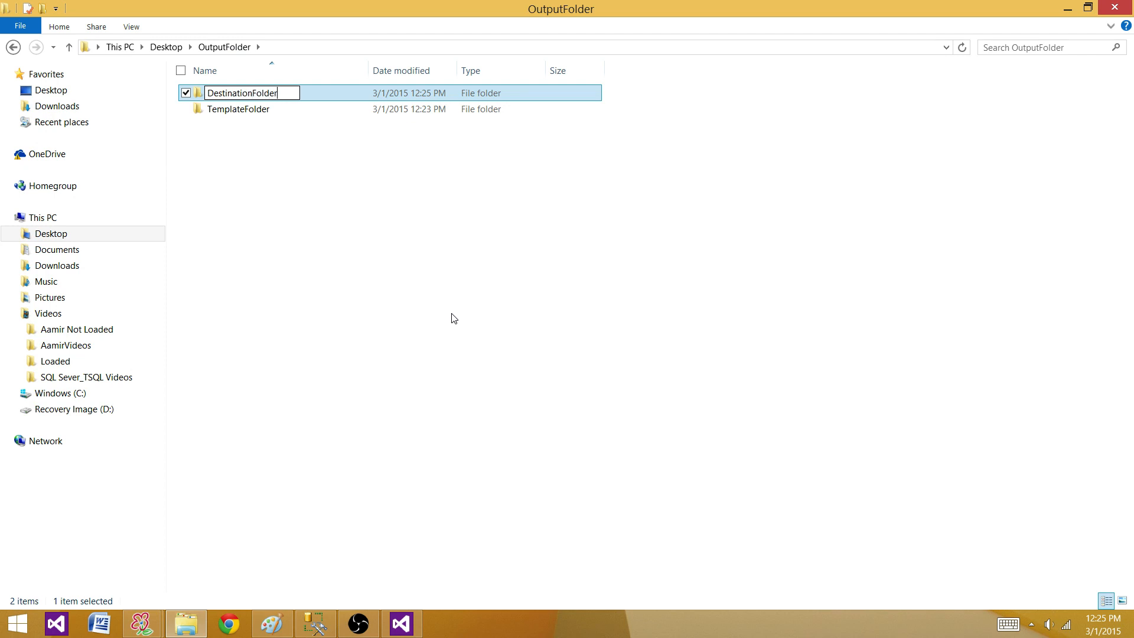
click(250, 162)
Copy the path of DestinationFolder and set it, with a trailing backslash, as the DestinationFoler variable's value in Visual Studio
double_click(248, 98)
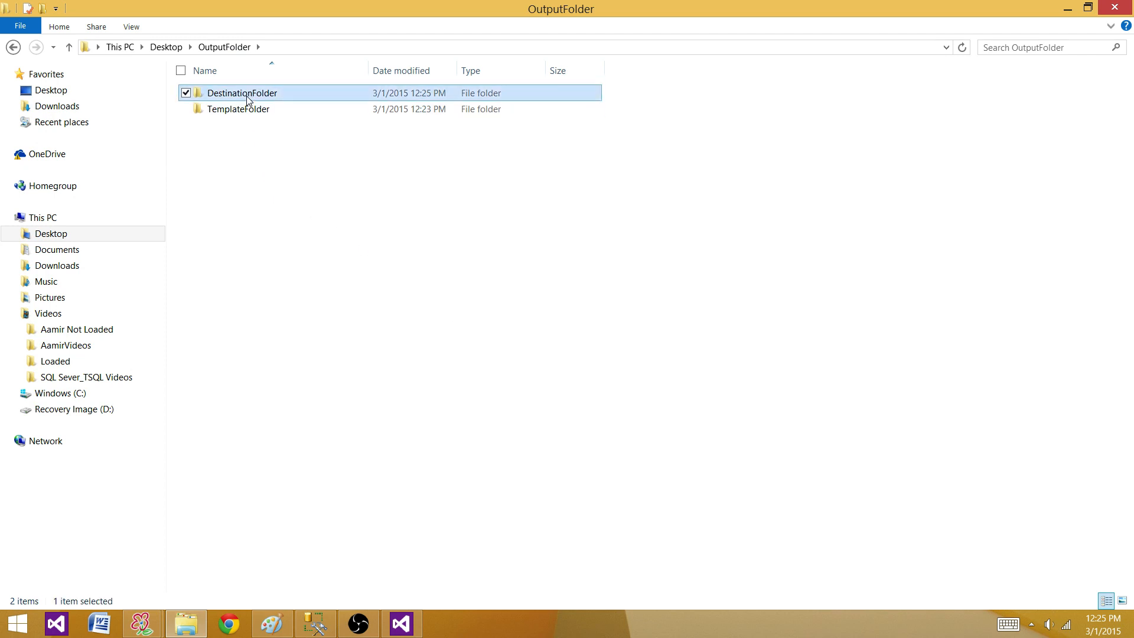
click(363, 47)
right_click(223, 48)
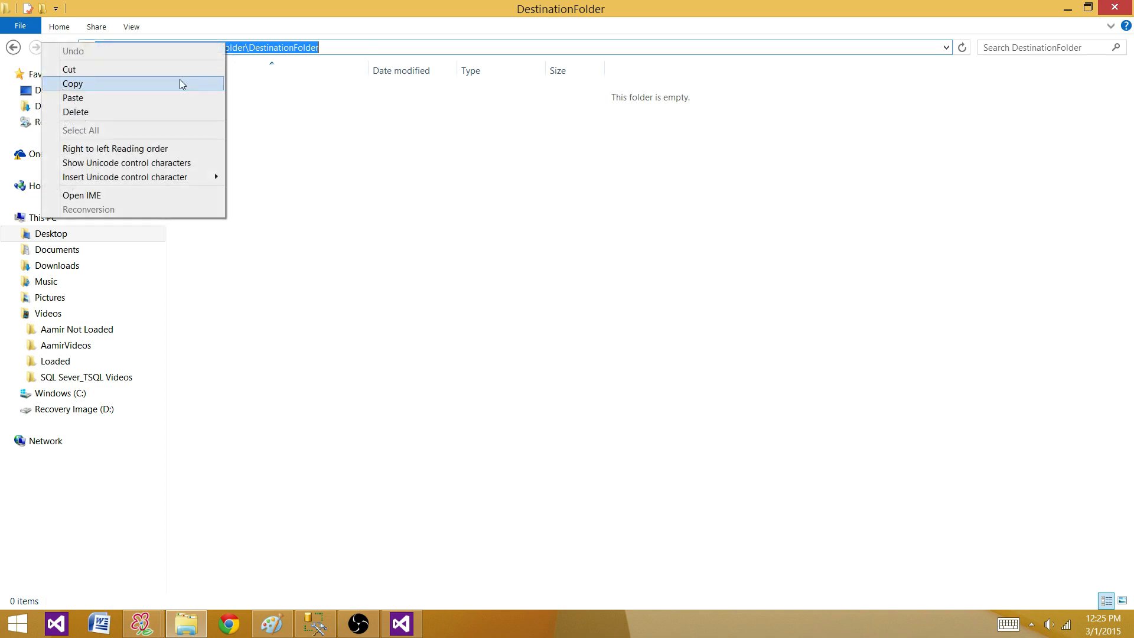
click(178, 83)
click(401, 623)
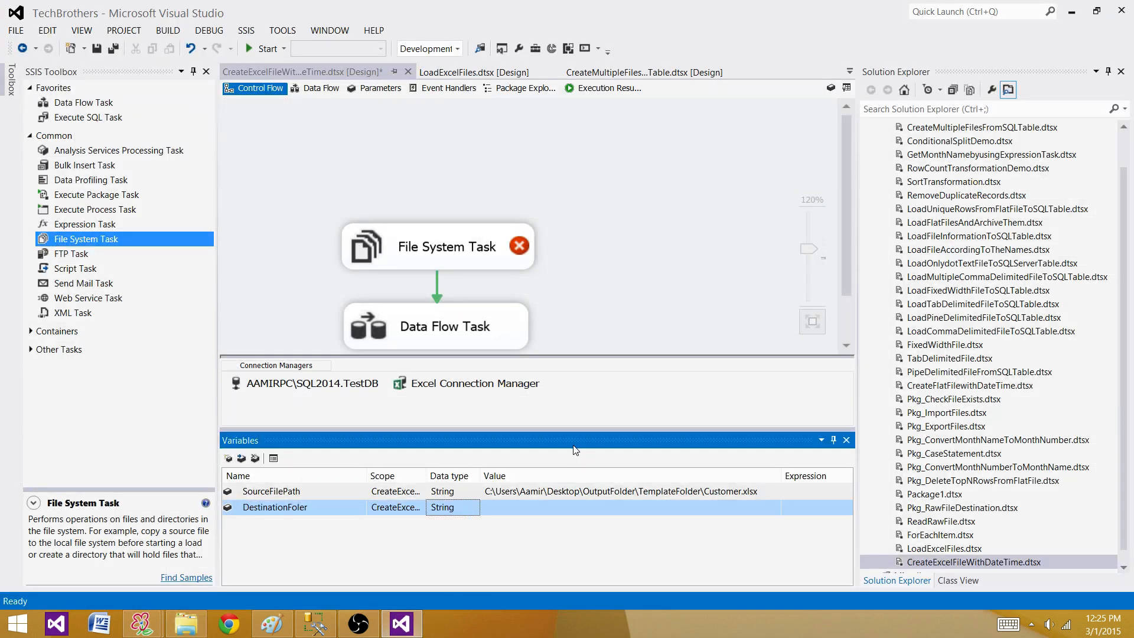
click(547, 510)
key(ctrl+v)
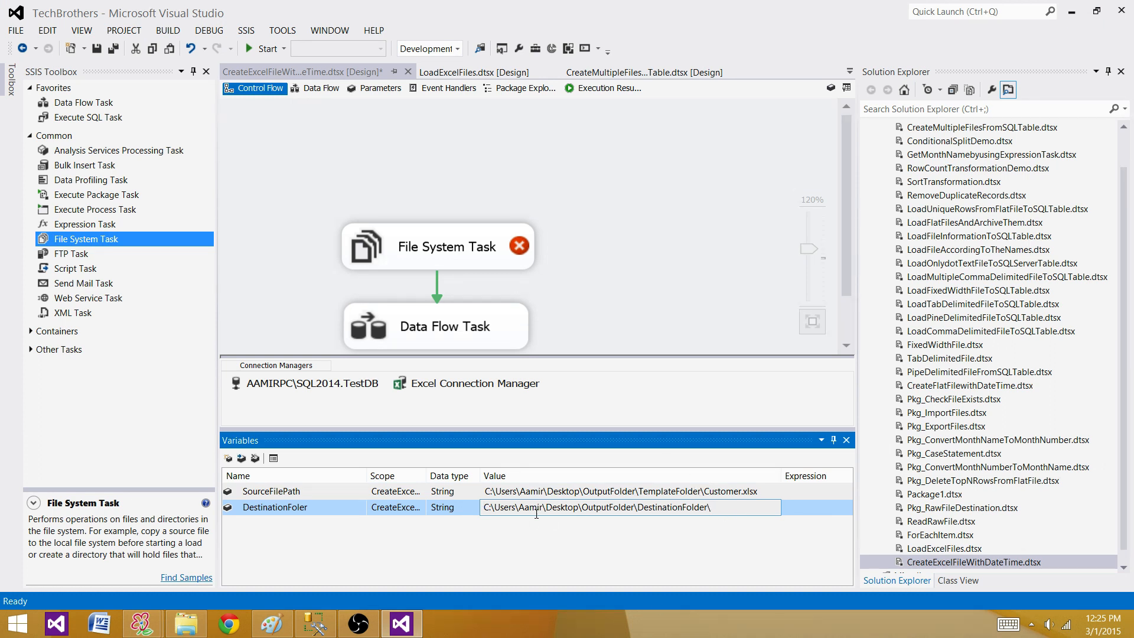
click(598, 563)
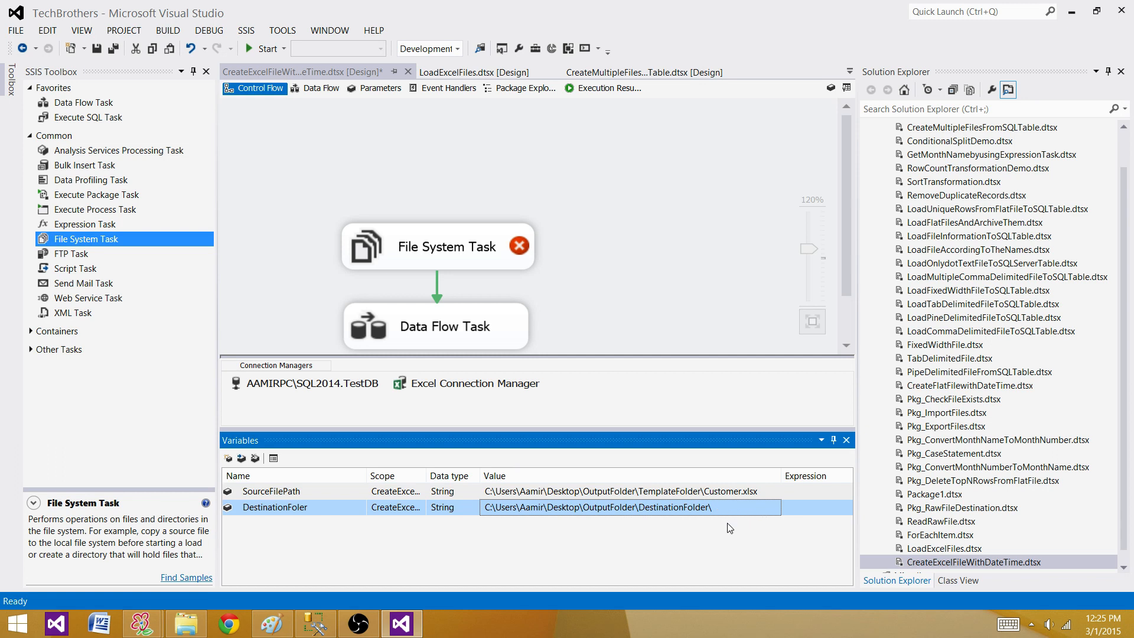
Add a third package variable named DestinationFilePath with the String data type
click(228, 458)
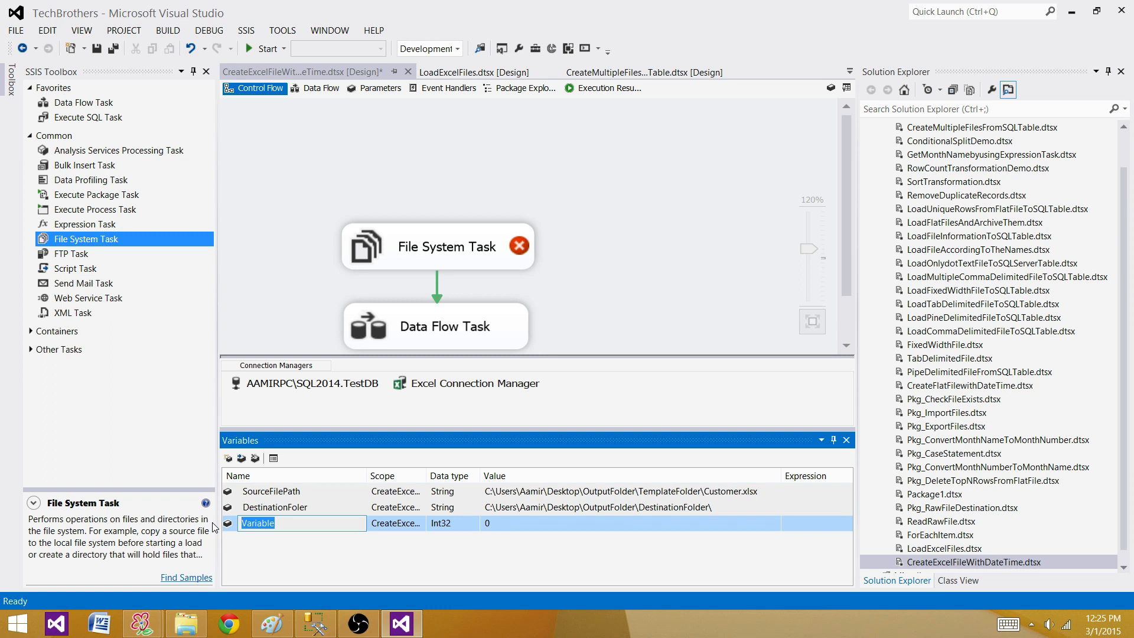
text(DestinationFilePath)
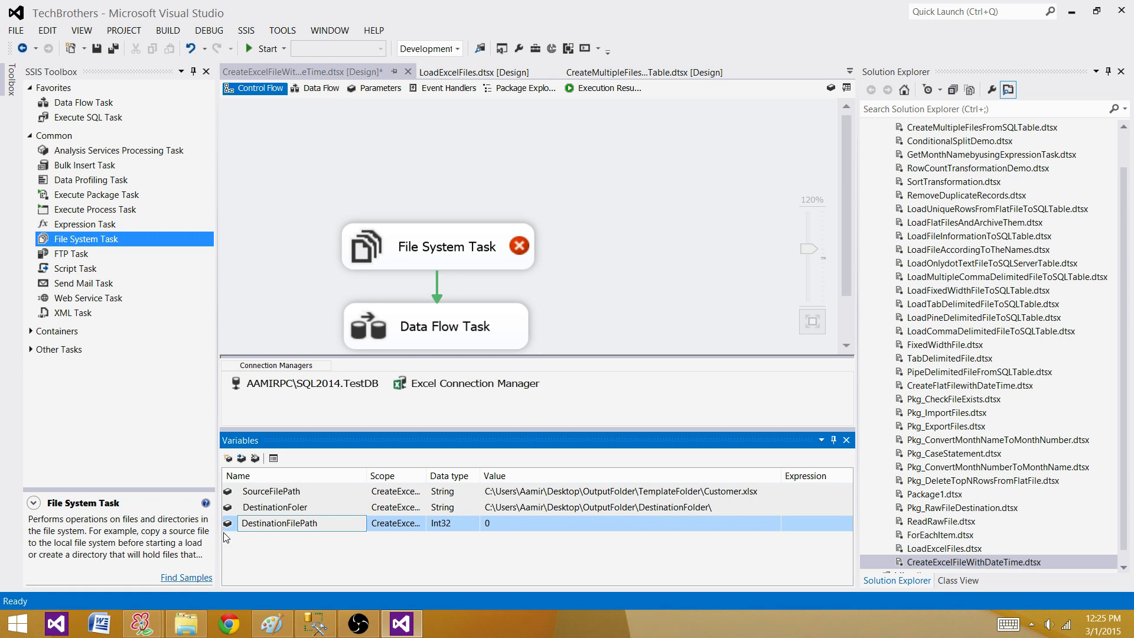
key(Return)
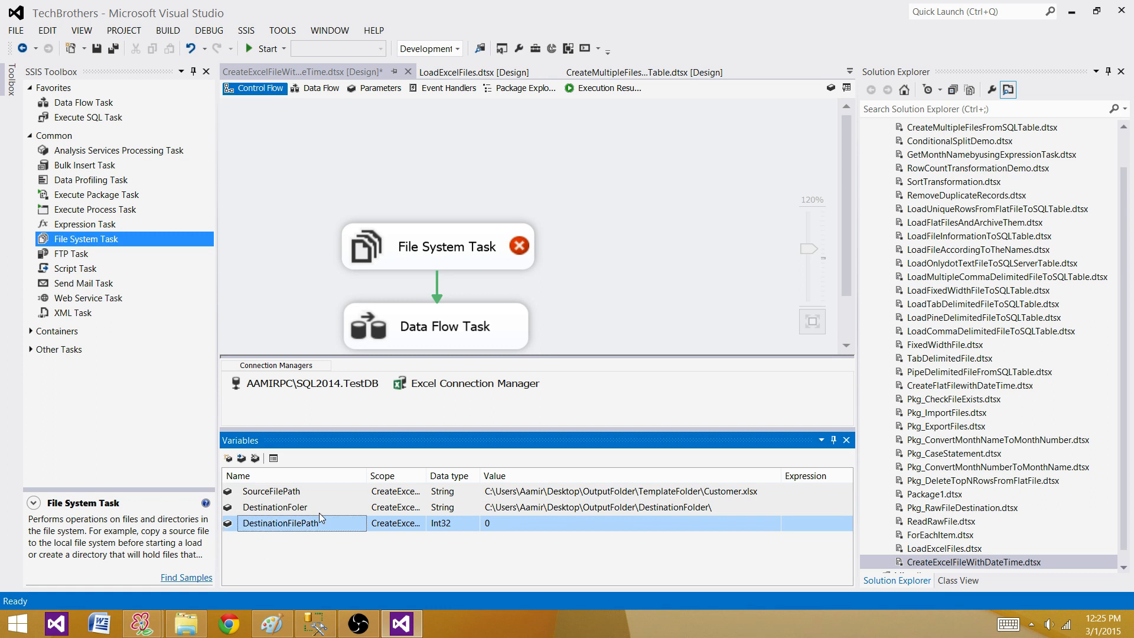
click(460, 523)
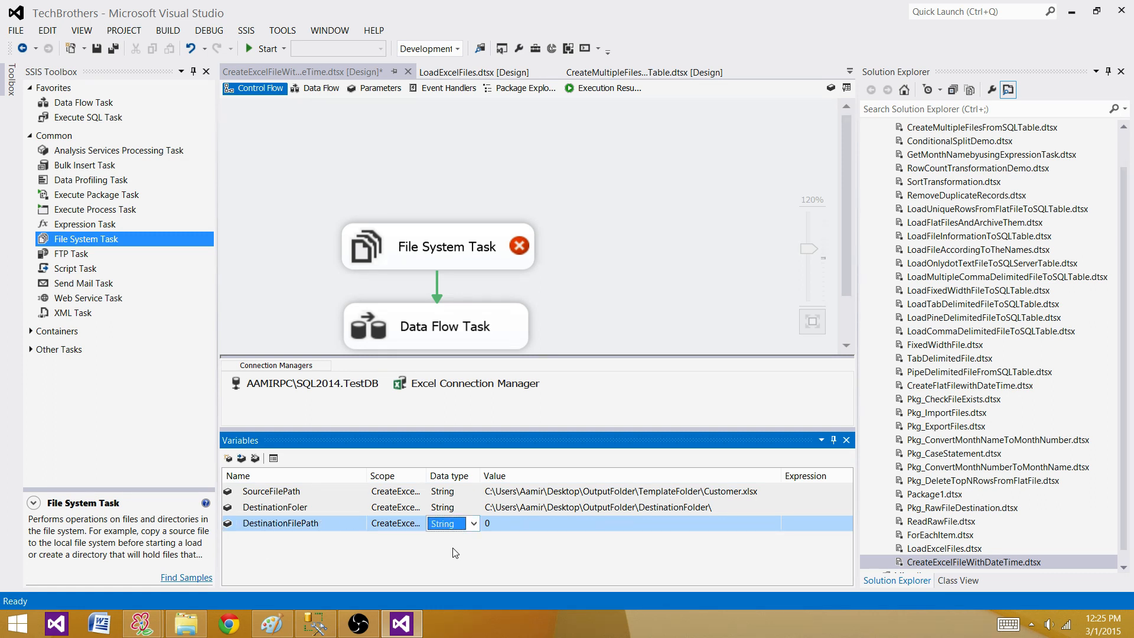
click(453, 549)
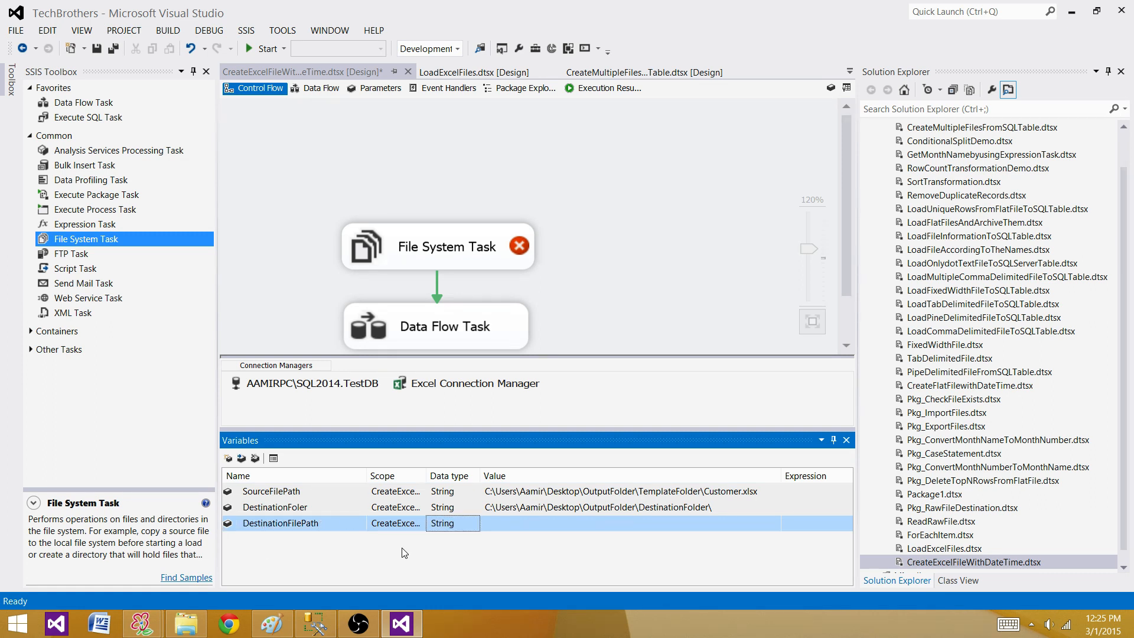
Set EvaluateAsExpression to True for the DestinationFilePath variable
click(229, 529)
key(F4)
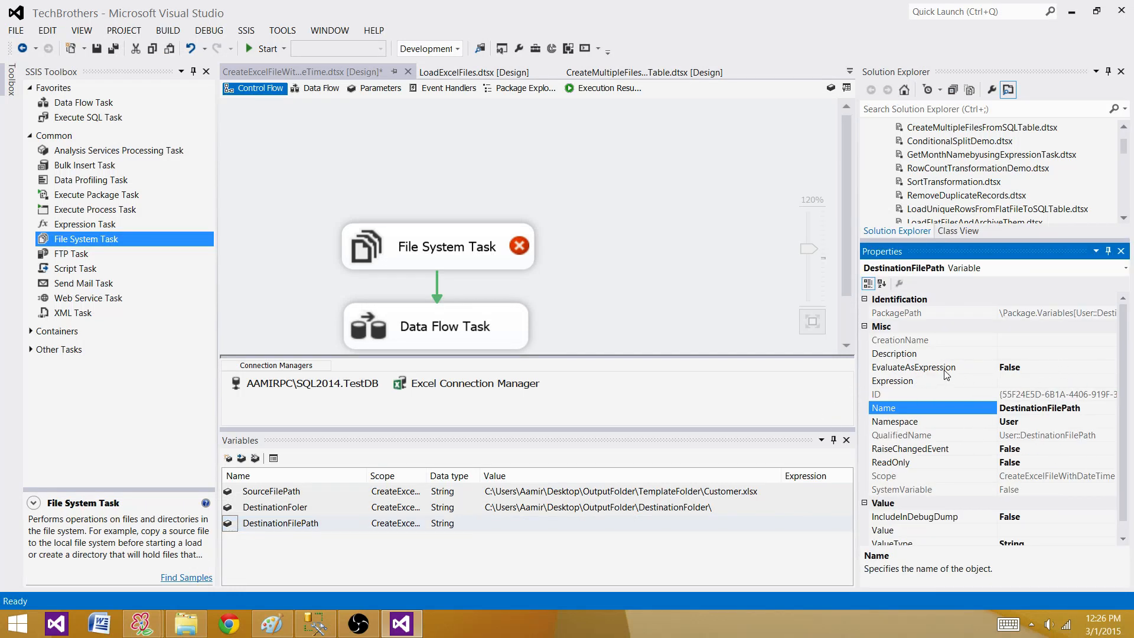
double_click(1023, 366)
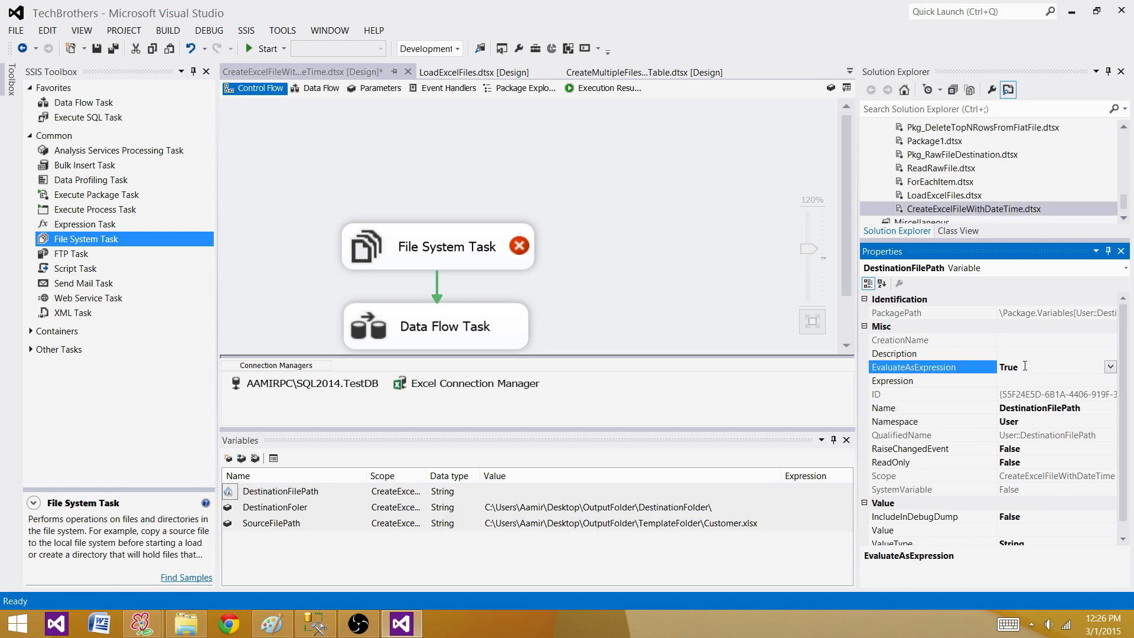
click(937, 384)
click(1110, 381)
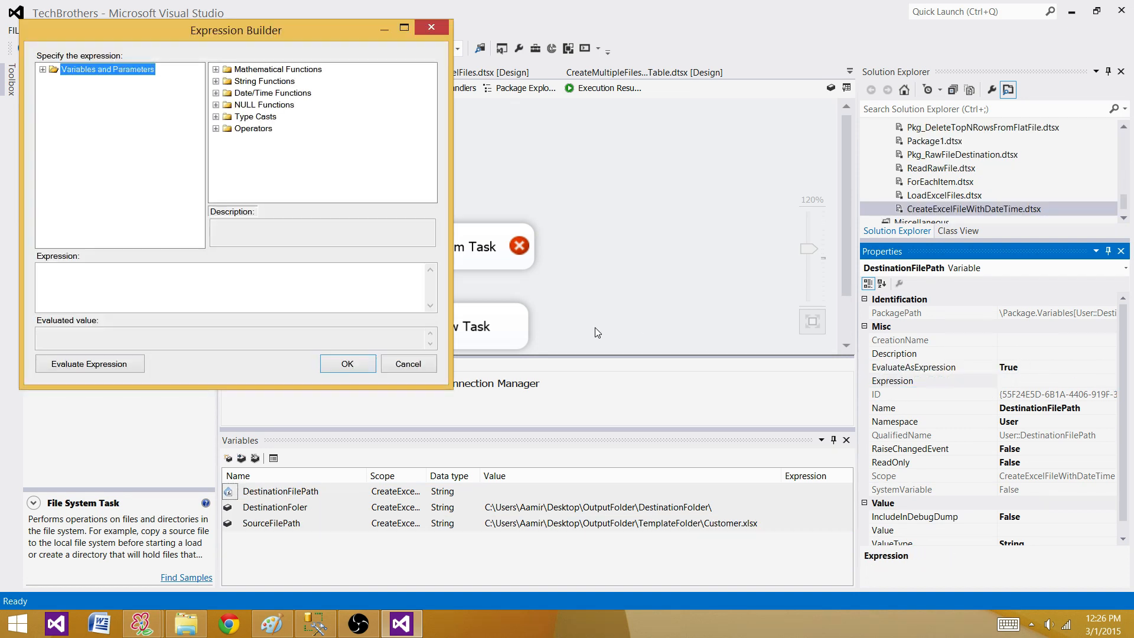
click(42, 69)
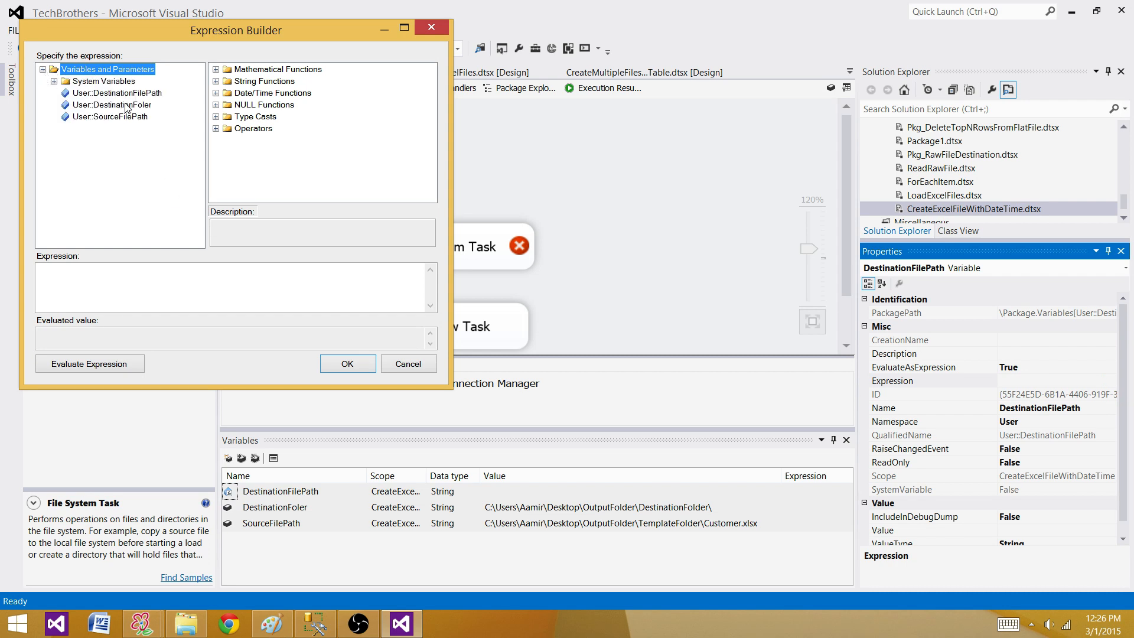
mouse_move(118, 106)
mouse_down()
mouse_move(118, 120)
mouse_move(118, 111)
mouse_up()
click(107, 107)
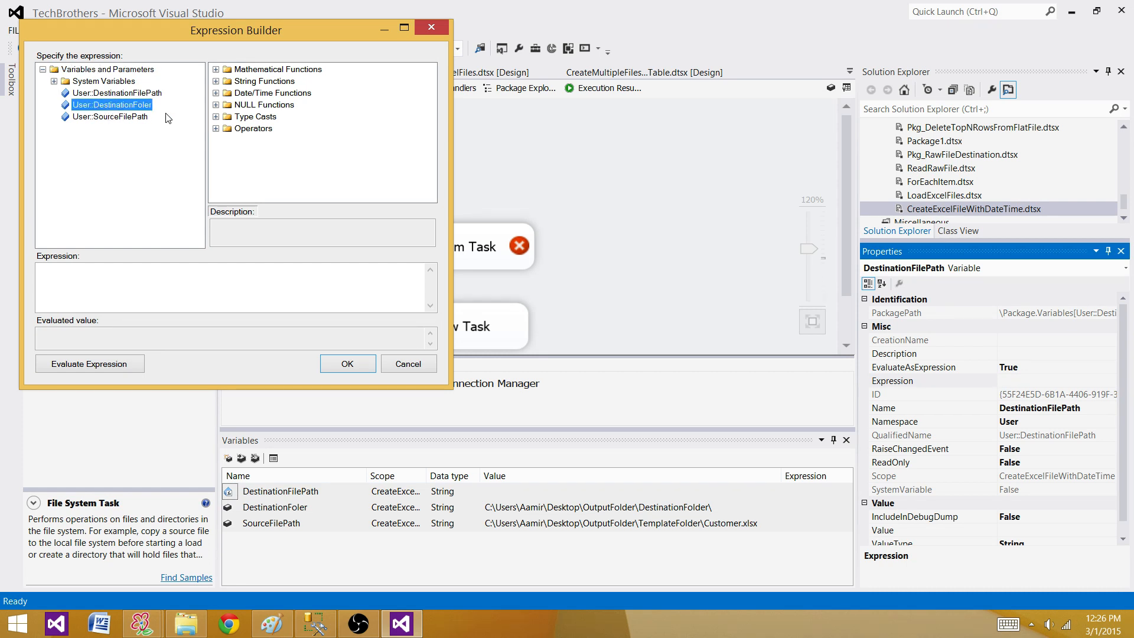
click(407, 364)
Correct the name of the DestinationFoler variable to DestinationFolder
click(298, 512)
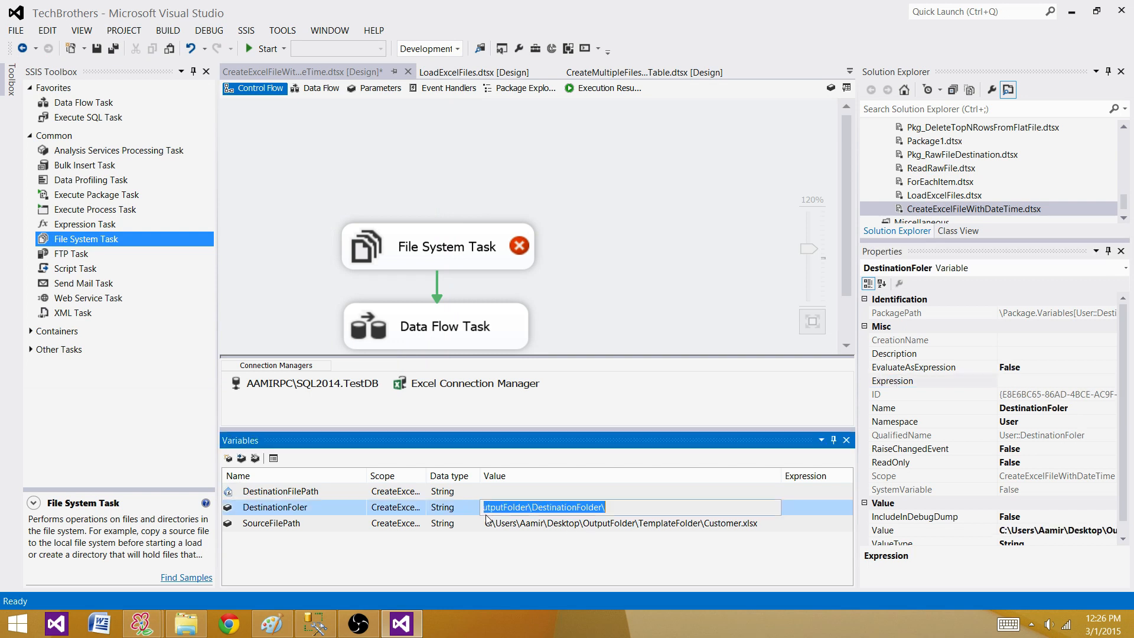
click(298, 511)
key(shift+Right)
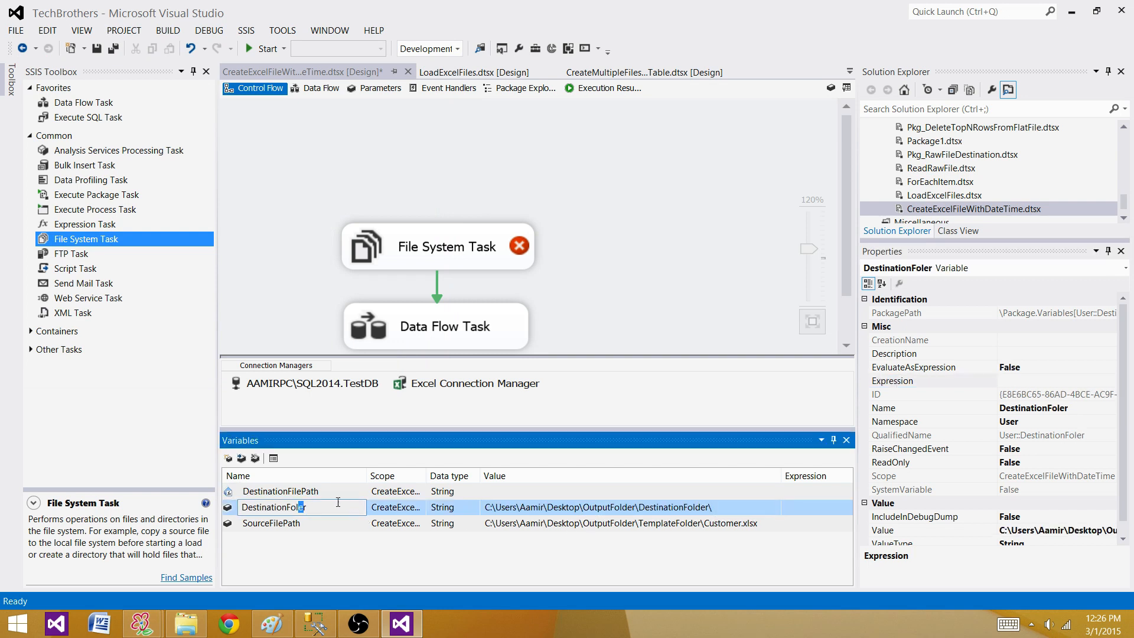
text(de)
key(Return)
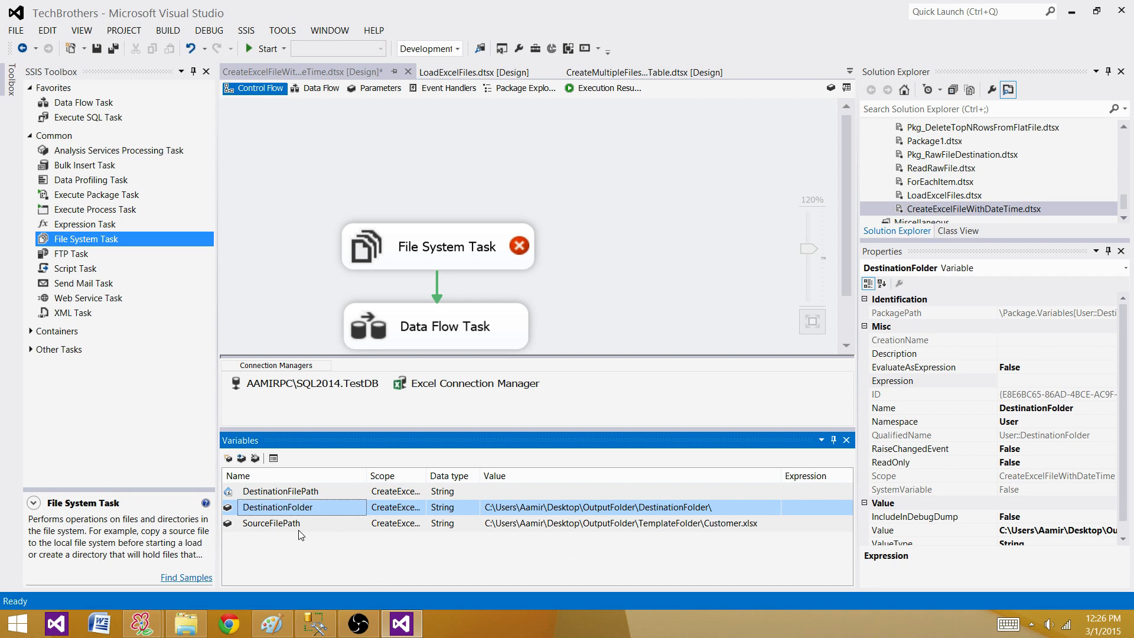
Start the DestinationFilePath variable's expression with @[User::DestinationFolder] and evaluate it
click(230, 525)
click(230, 494)
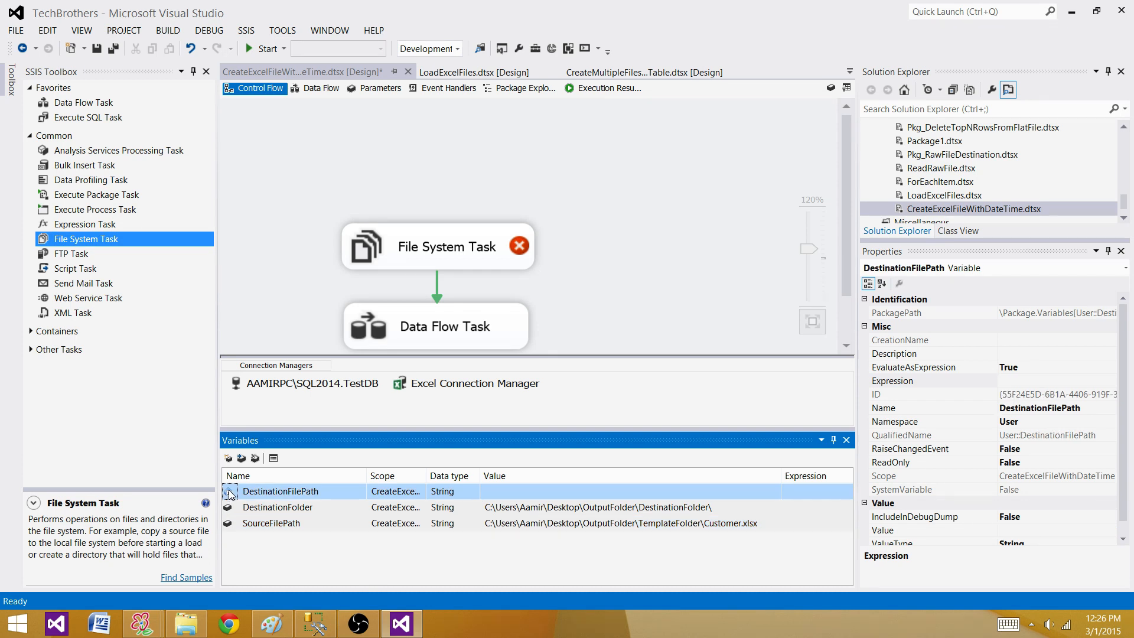
click(1051, 381)
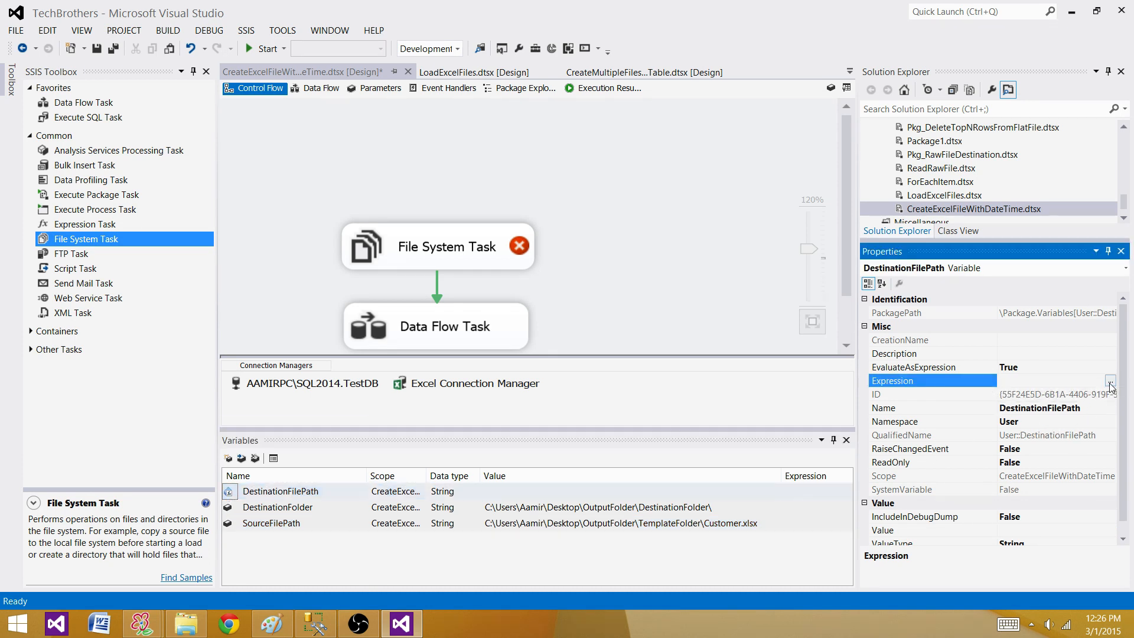
click(1111, 382)
click(61, 89)
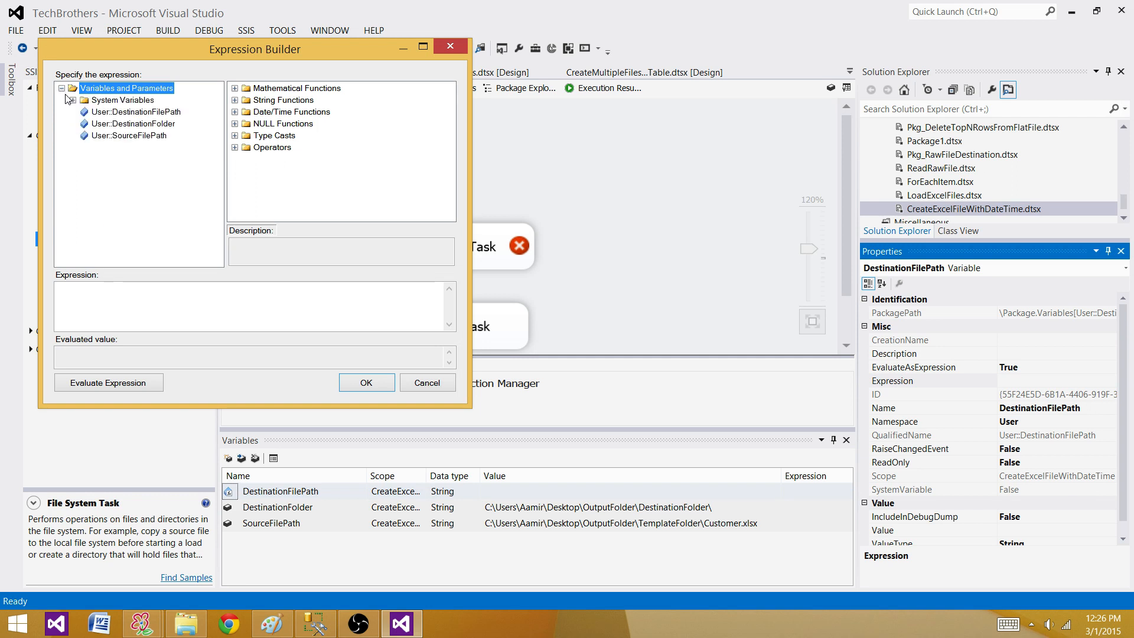
drag(126, 125, 154, 306)
click(152, 382)
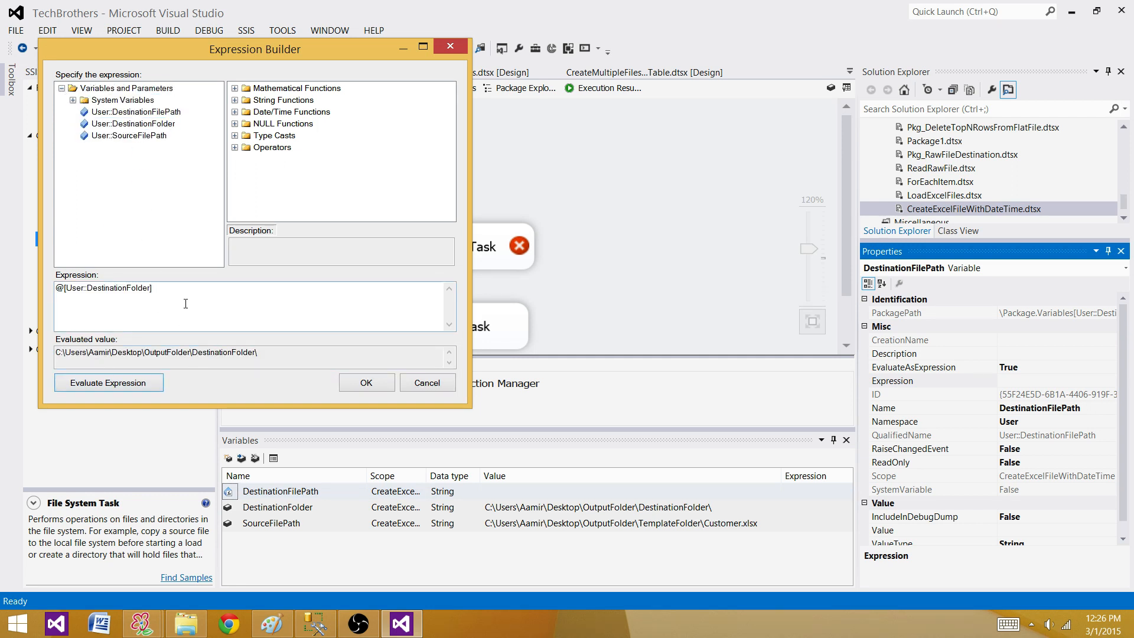
Append +"RegionalCustomer" to the DestinationFilePath expression and evaluate it
click(208, 290)
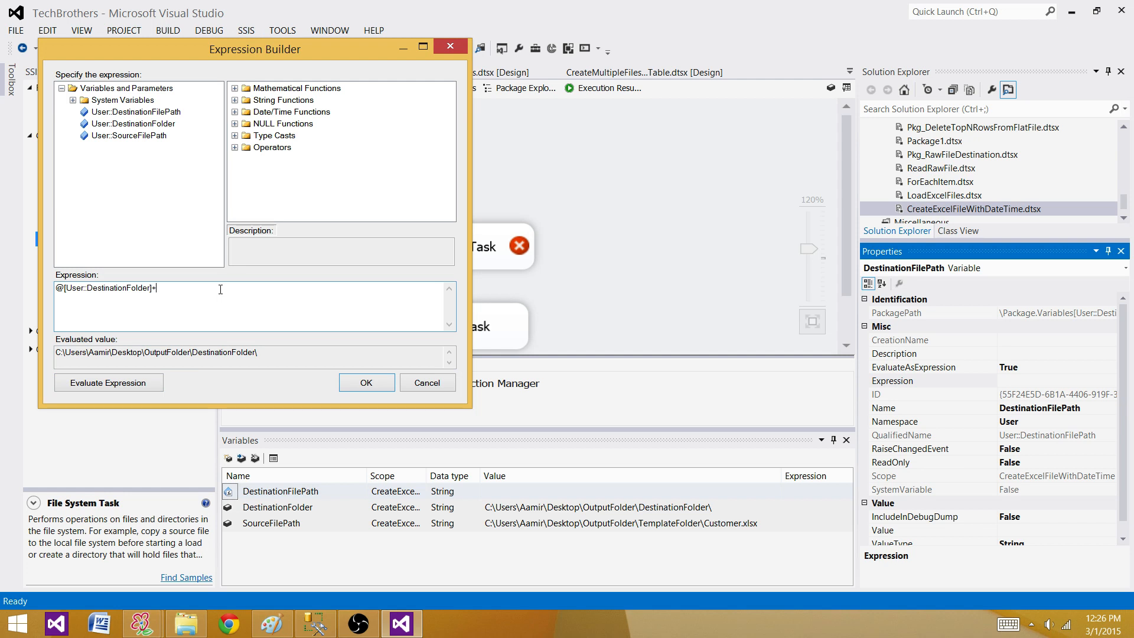
text(+"Regin)
key(BackSpace)
key(BackSpace)
text(ona)
text(lCustomer)
text("+)
click(120, 381)
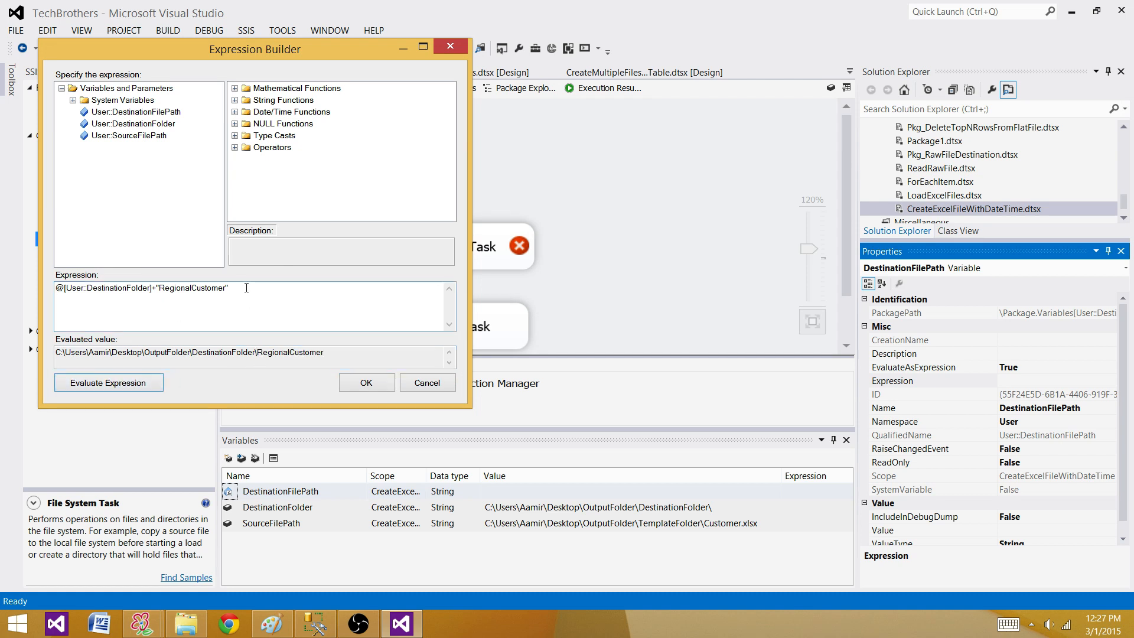
Add an underscore after RegionalCustomer, append the GETDATE() function to the expression, and try to evaluate it
click(229, 288)
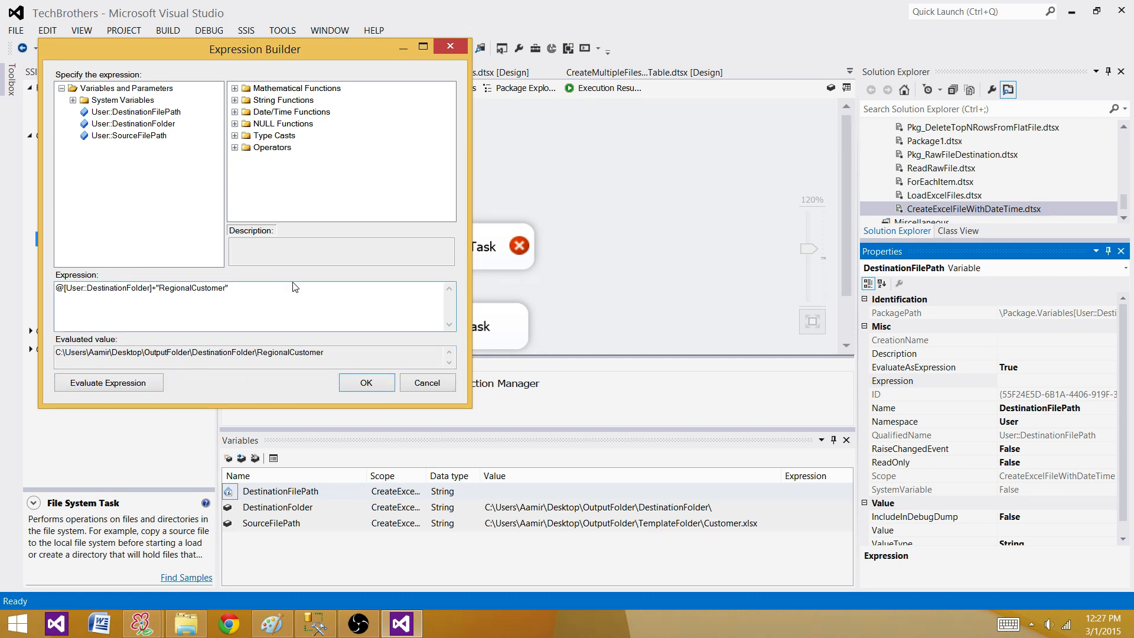
text(_"+ GETDATE()
click(235, 112)
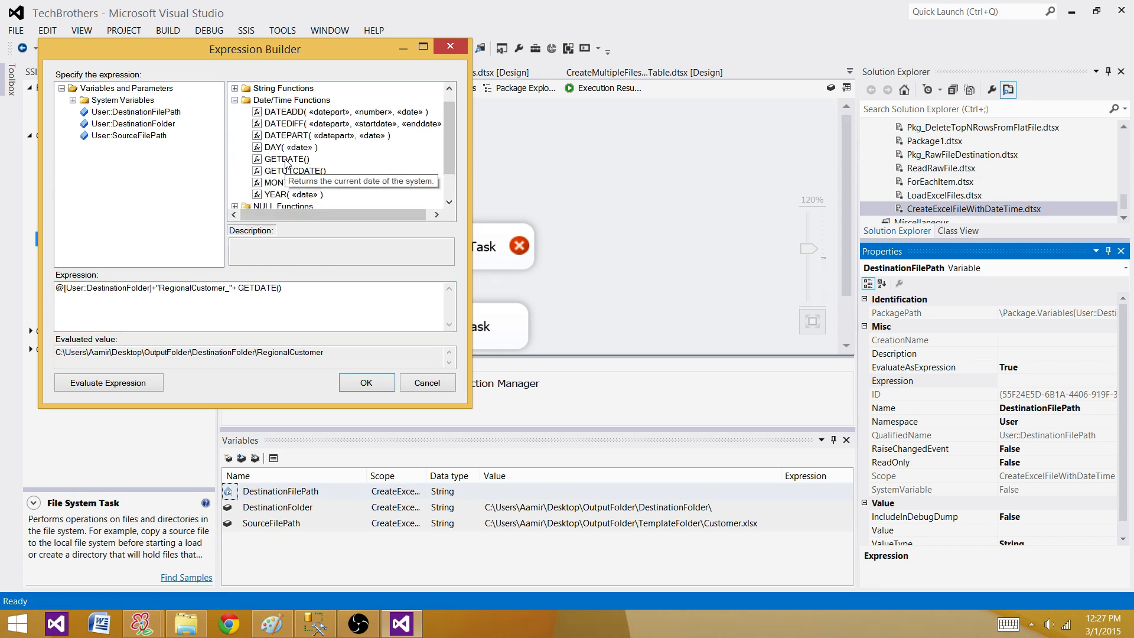
drag(286, 161, 239, 287)
click(285, 289)
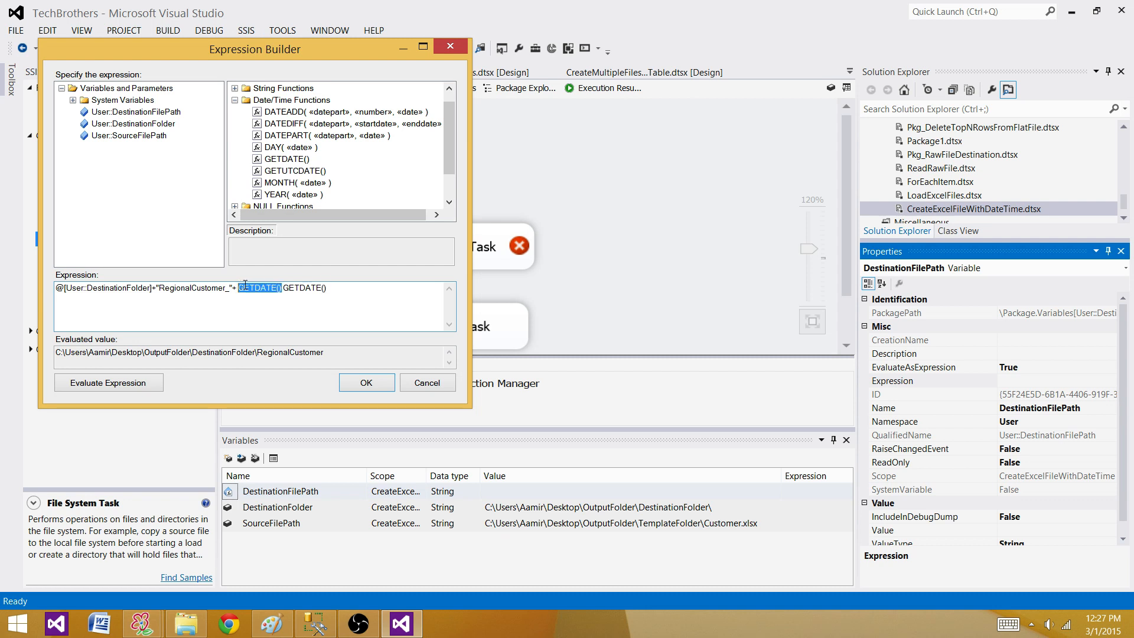
key(Delete)
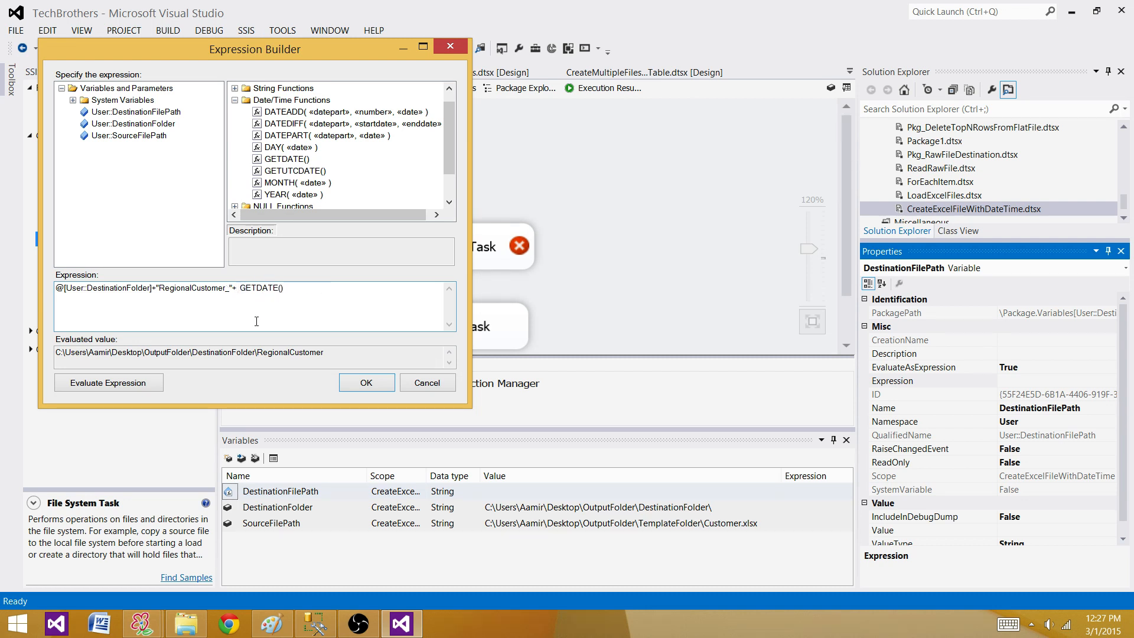
click(134, 384)
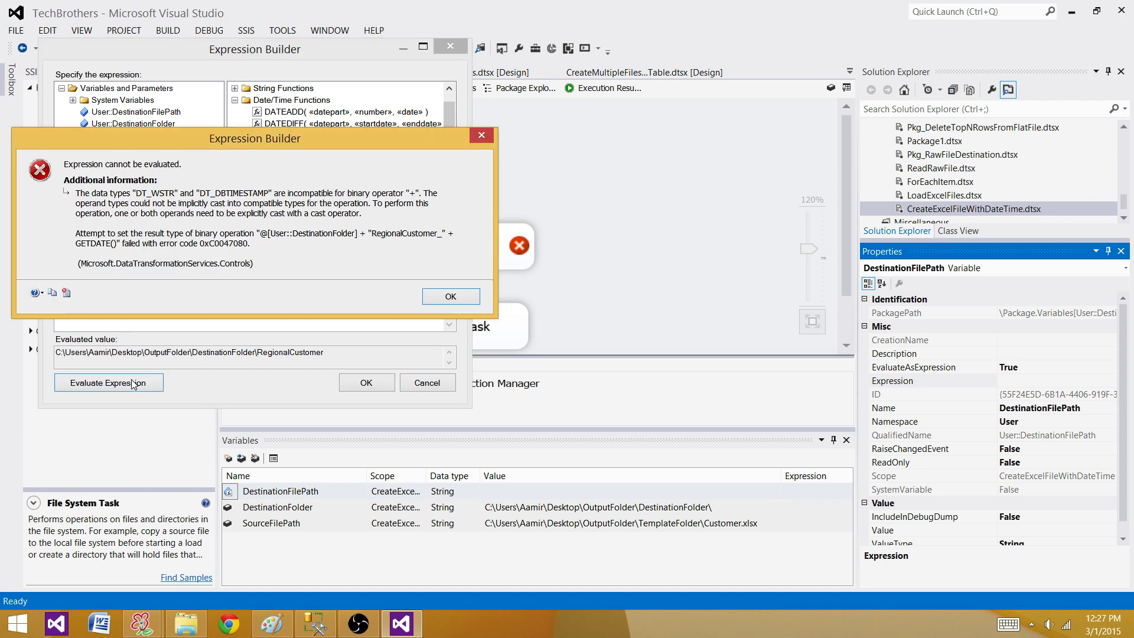
click(437, 296)
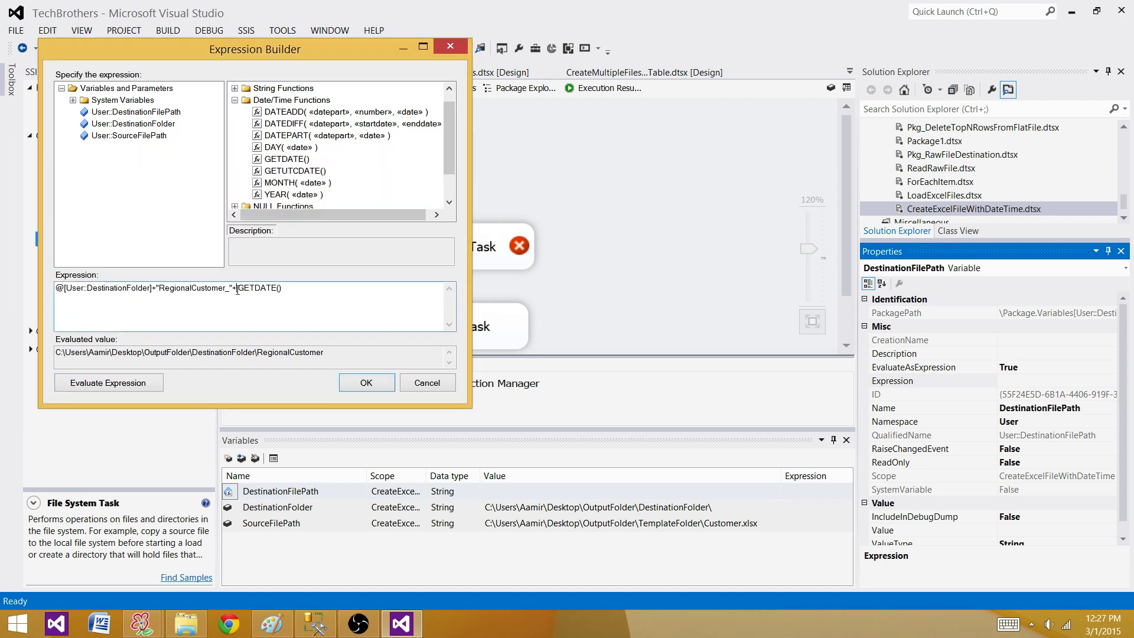
Cast GETDATE() to a string by placing (DT_WSTR,30) before it, and evaluate the expression
drag(238, 290, 284, 292)
click(187, 287)
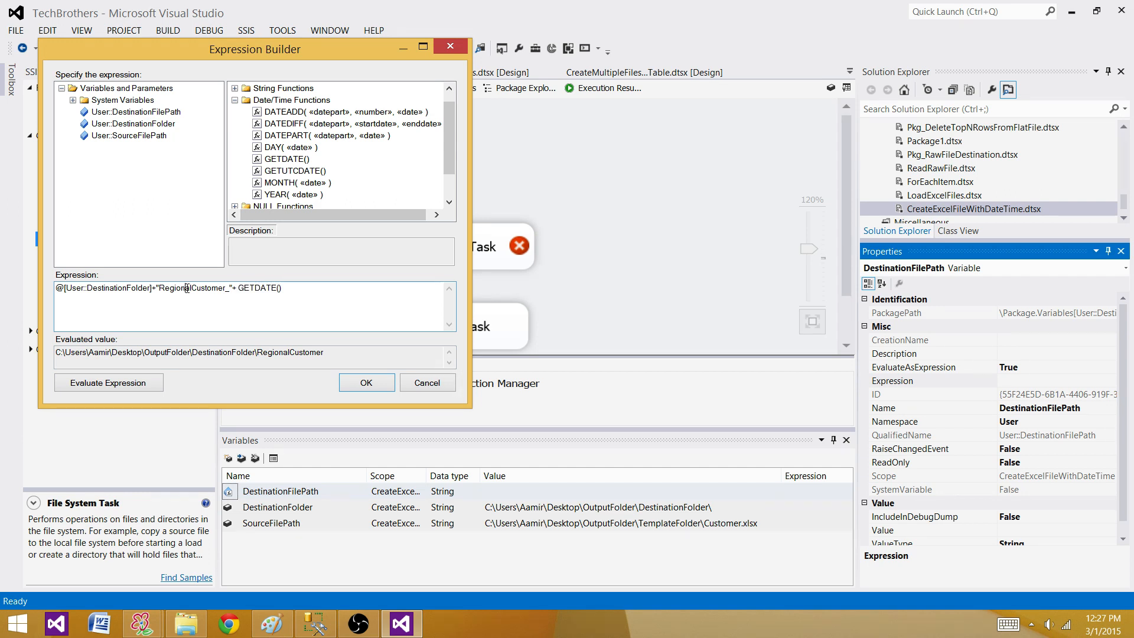
click(240, 289)
text((DST)
key(BackSpace)
key(BackSpace)
text(T_WST)
key(BackSpace)
text(TR,30))
click(141, 389)
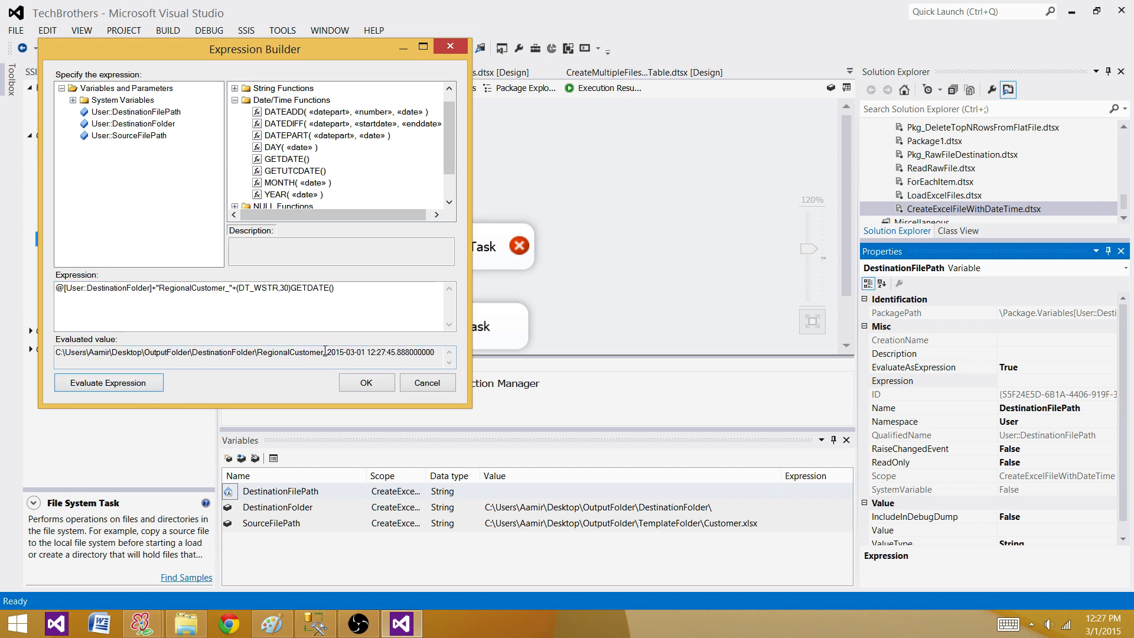
Examine the date and time portion of the evaluated path and the available type casts, including DT_WSTR
click(326, 352)
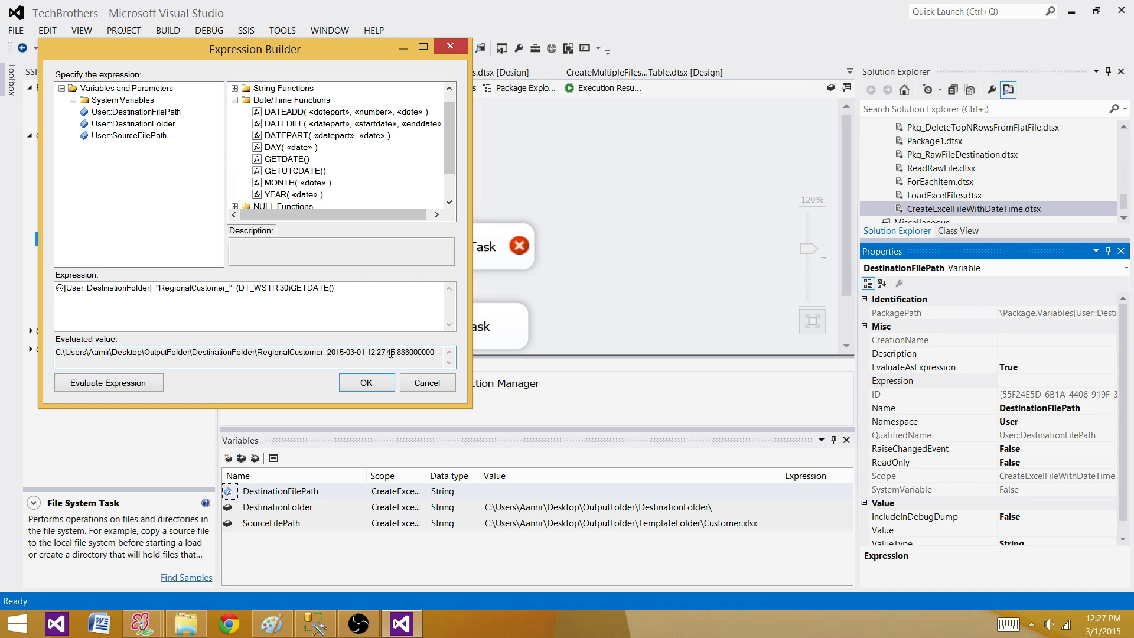
drag(390, 353, 411, 353)
click(358, 352)
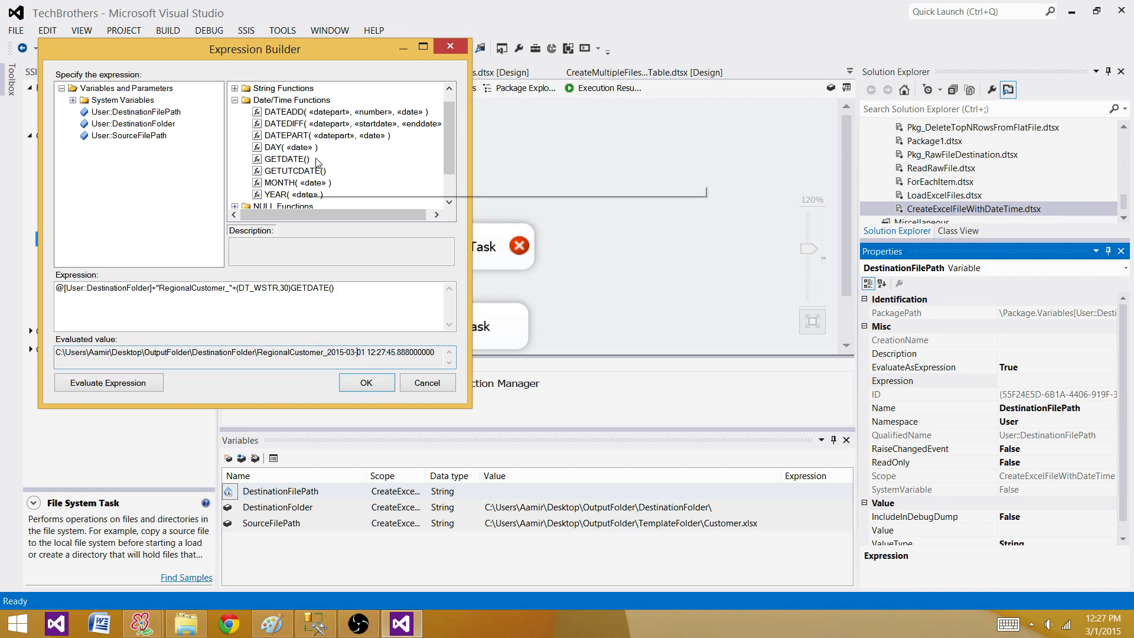
click(236, 100)
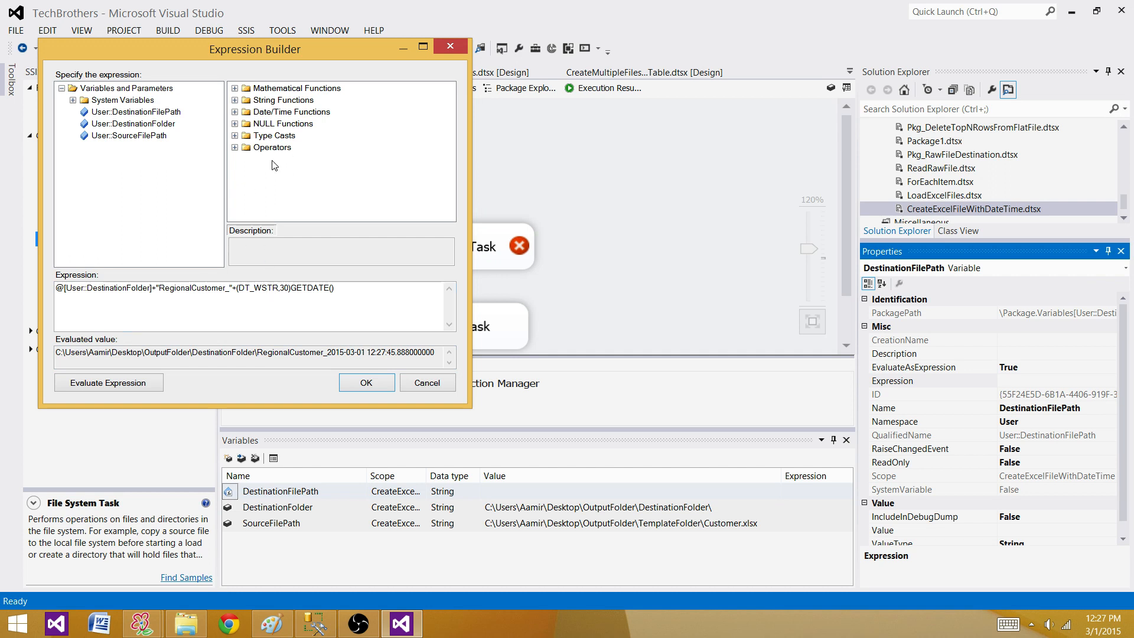
click(235, 135)
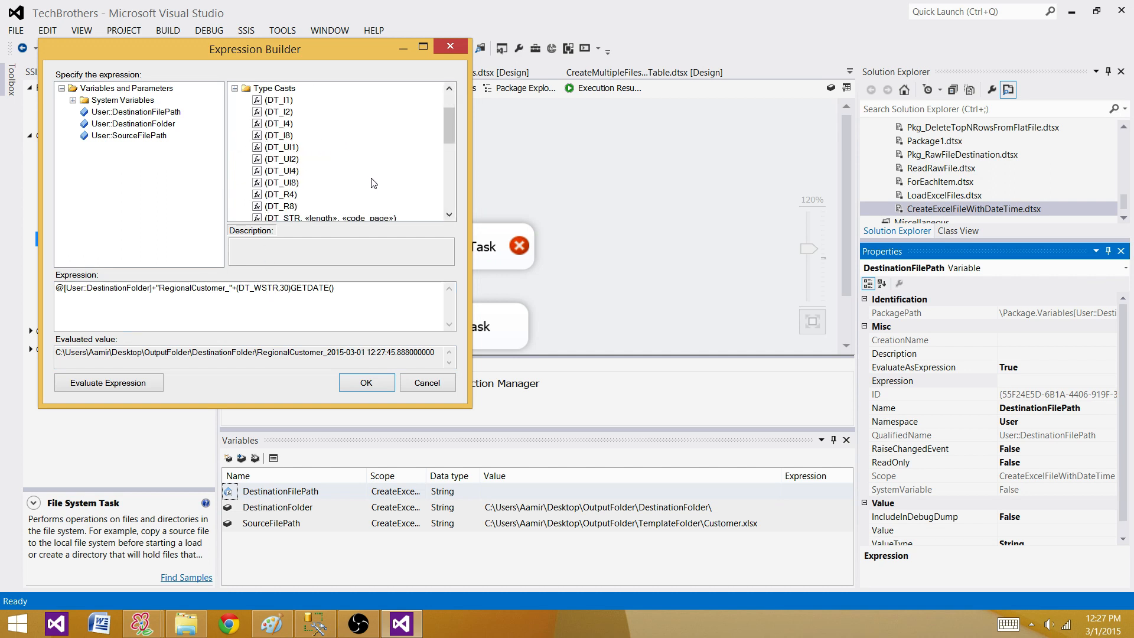
scroll(378, 180, down, 5)
scroll(378, 180, down, 2)
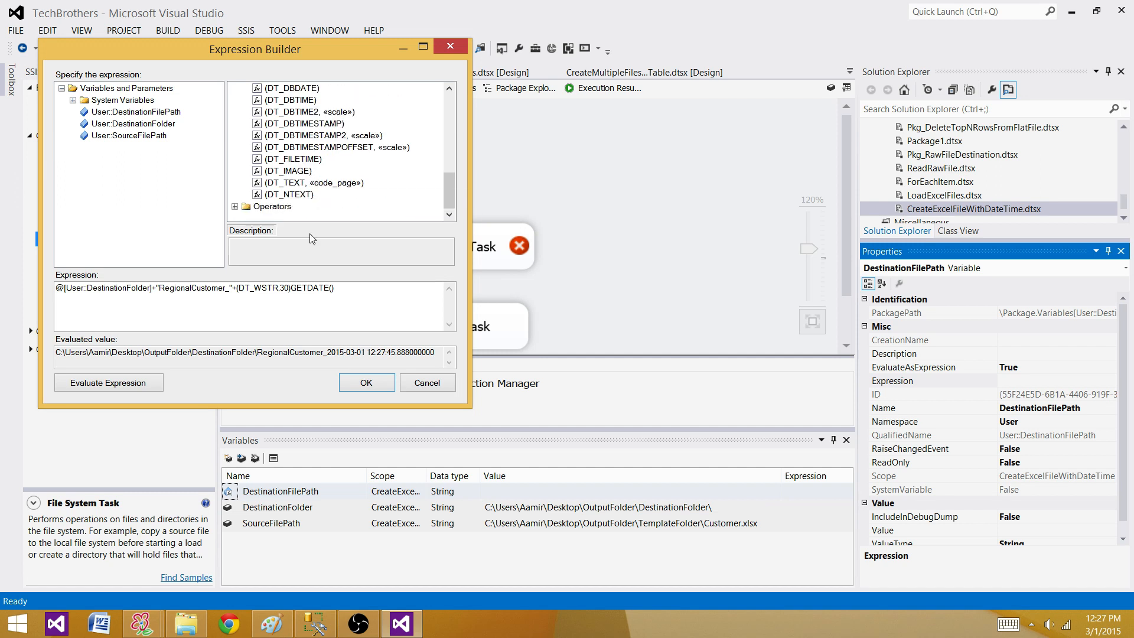
drag(291, 289, 330, 297)
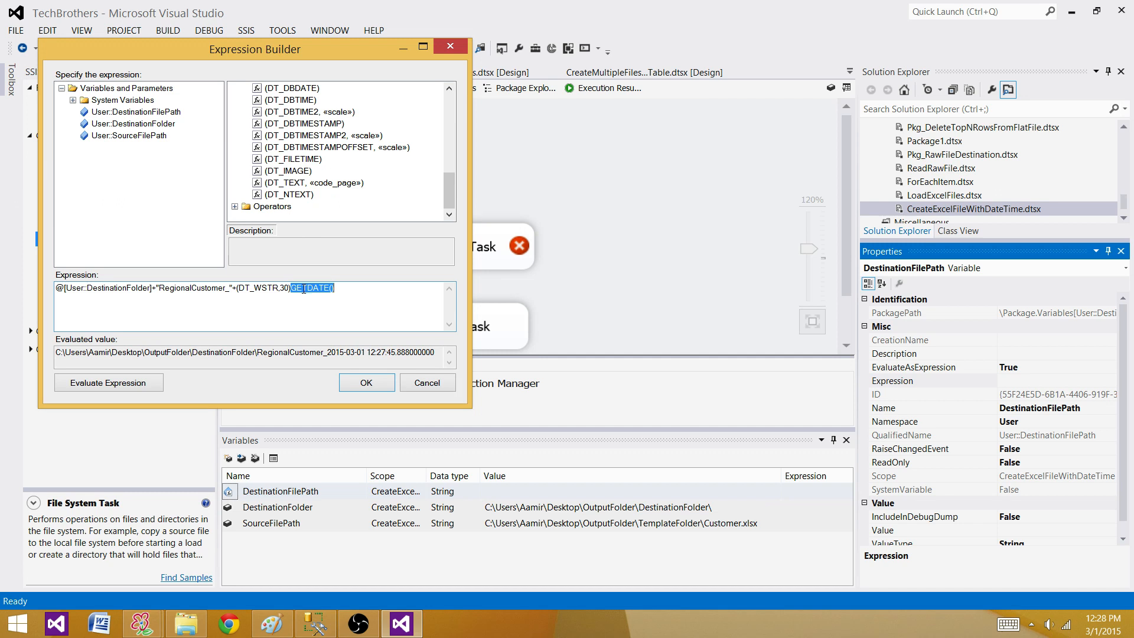
click(276, 288)
drag(291, 288, 236, 288)
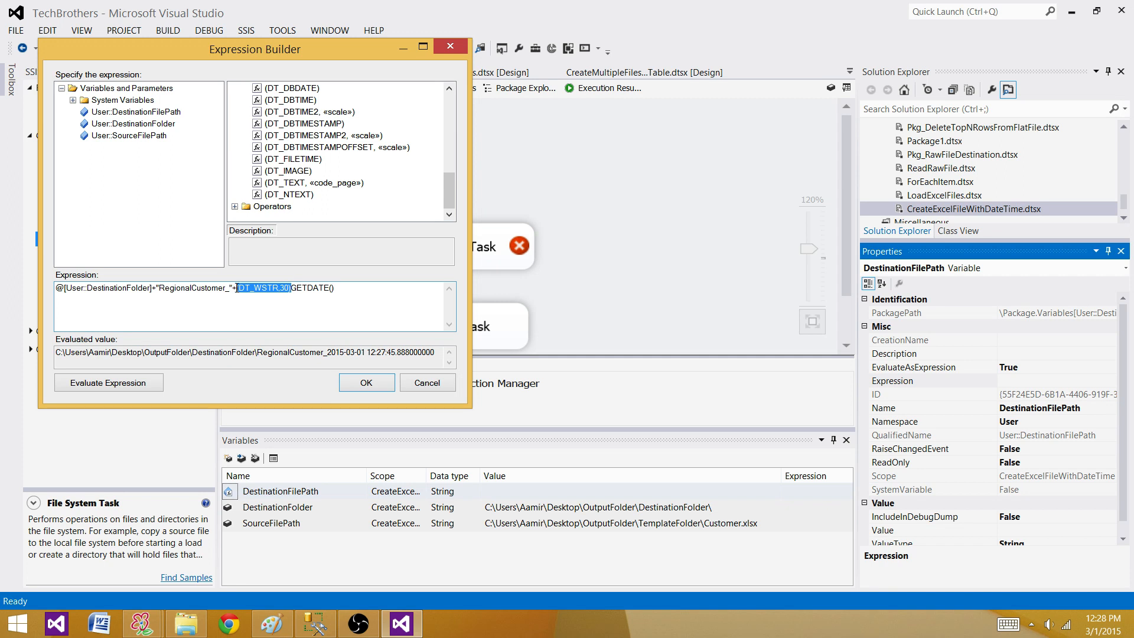
click(322, 208)
scroll(330, 202, up, 8)
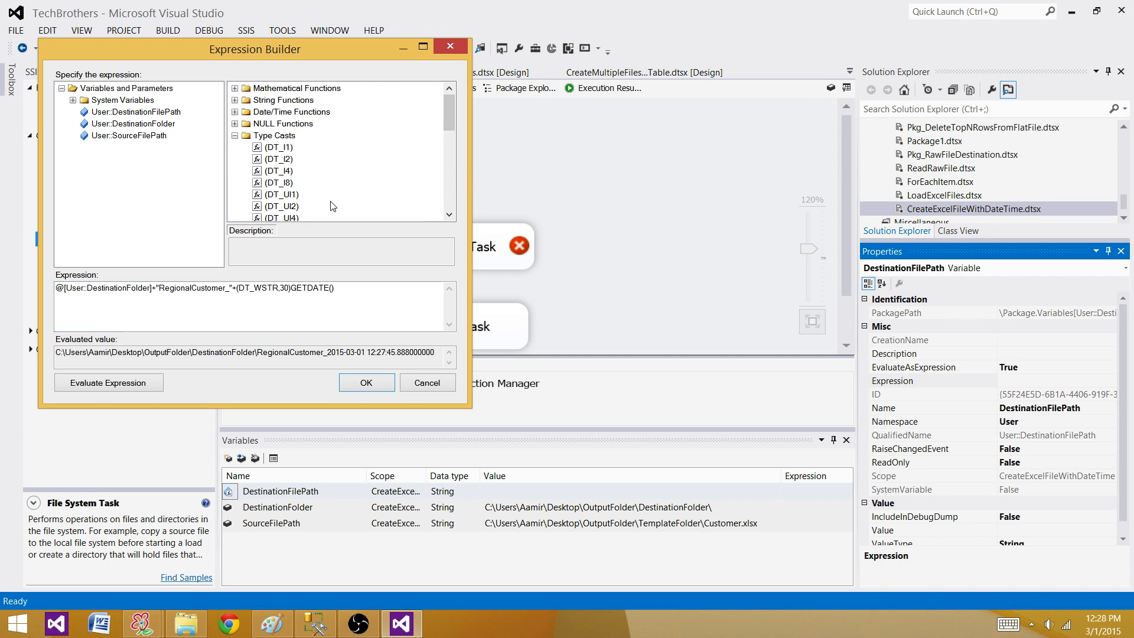
scroll(331, 201, down, 4)
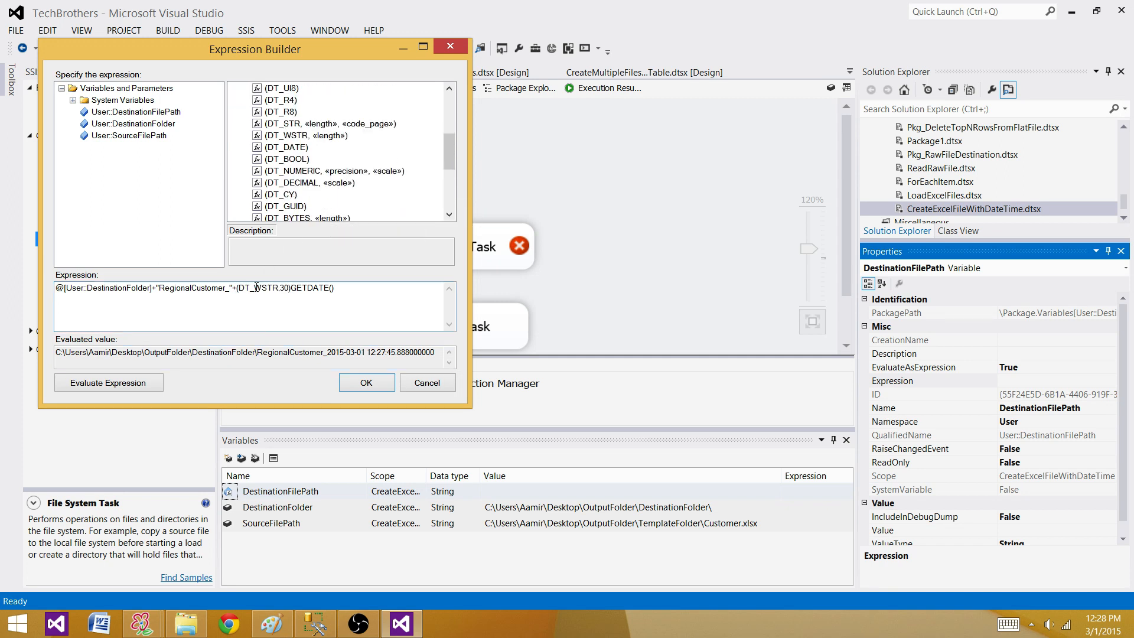
drag(294, 288, 336, 289)
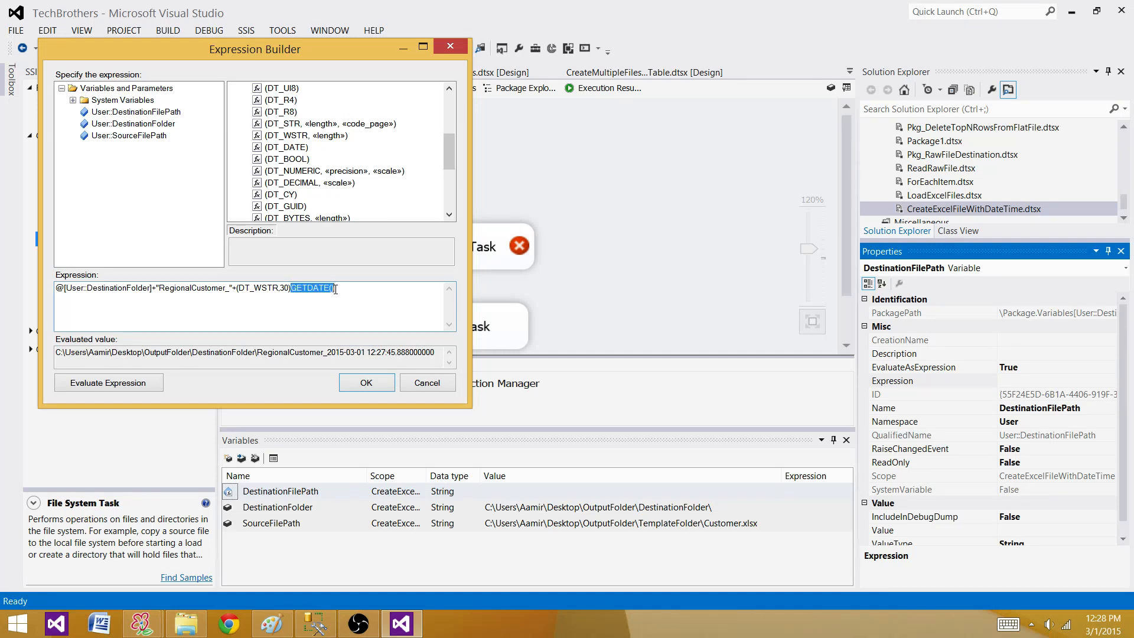
click(272, 289)
drag(385, 352, 439, 353)
click(396, 352)
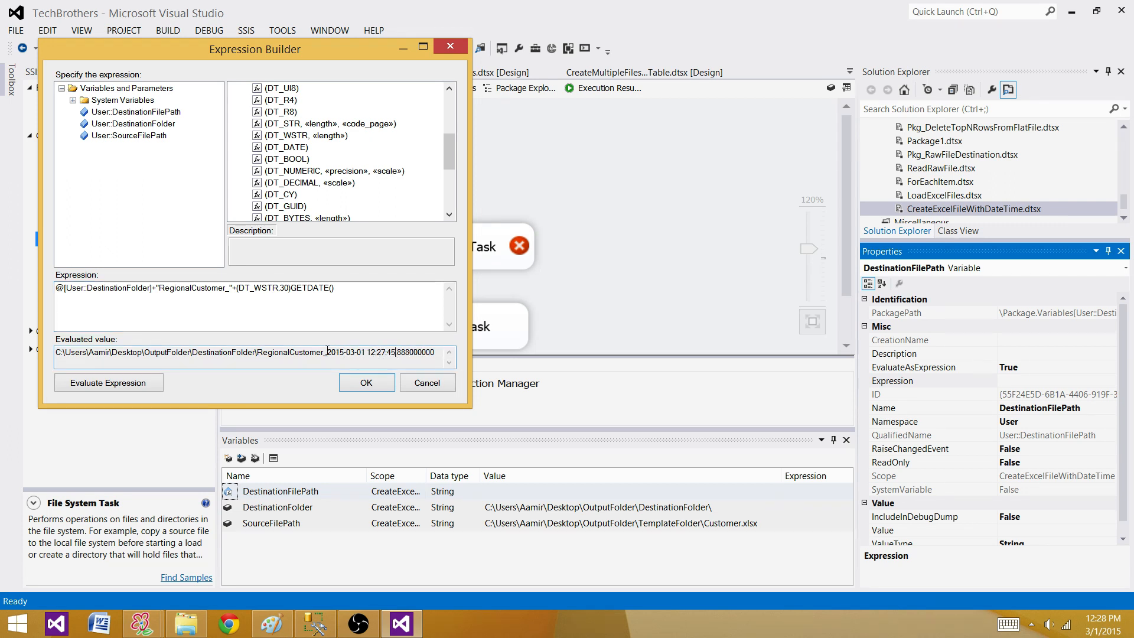
drag(387, 352, 369, 352)
Wrap the (DT_WSTR,30)GETDATE() cast in a Substring function with start 1 and length 15, and evaluate the expression
click(245, 289)
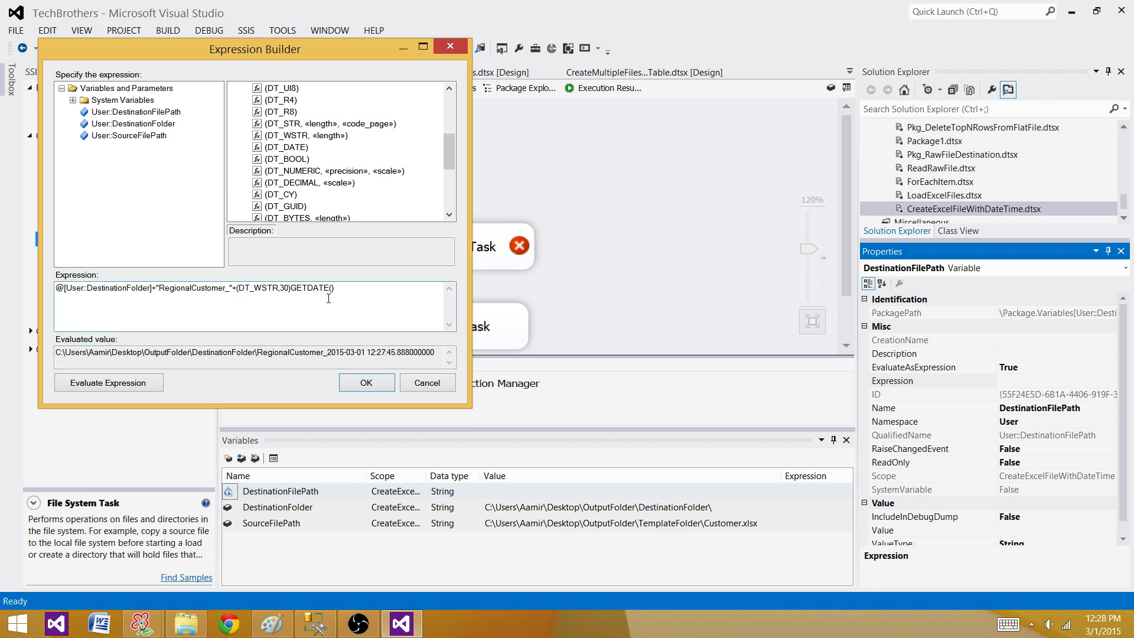
text(Substring()
drag(455, 165, 455, 94)
click(235, 136)
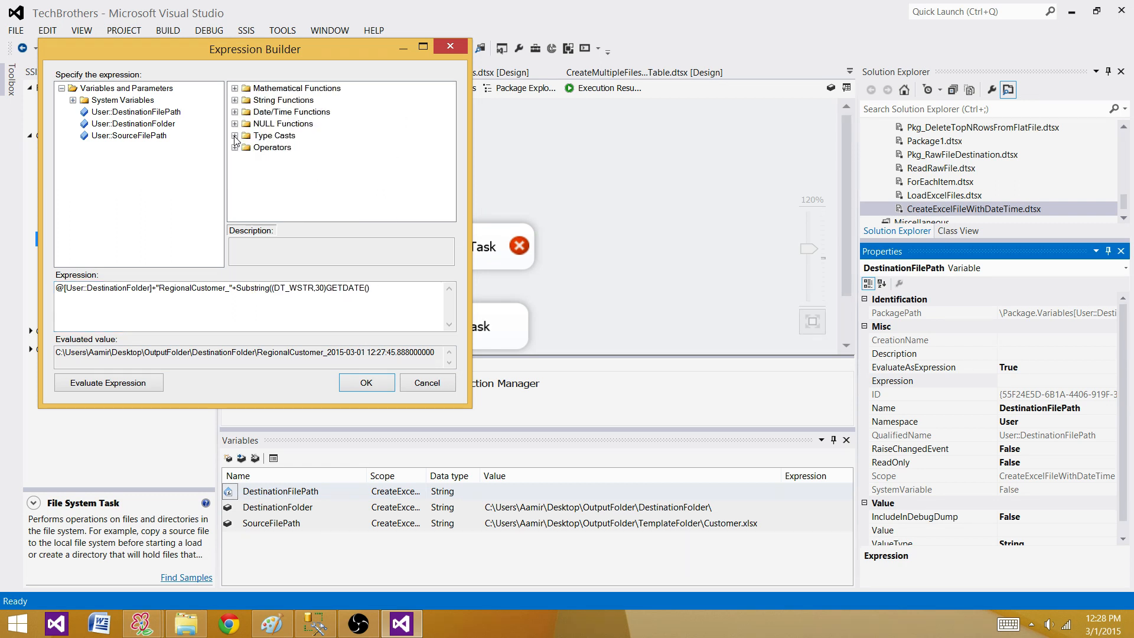
click(235, 100)
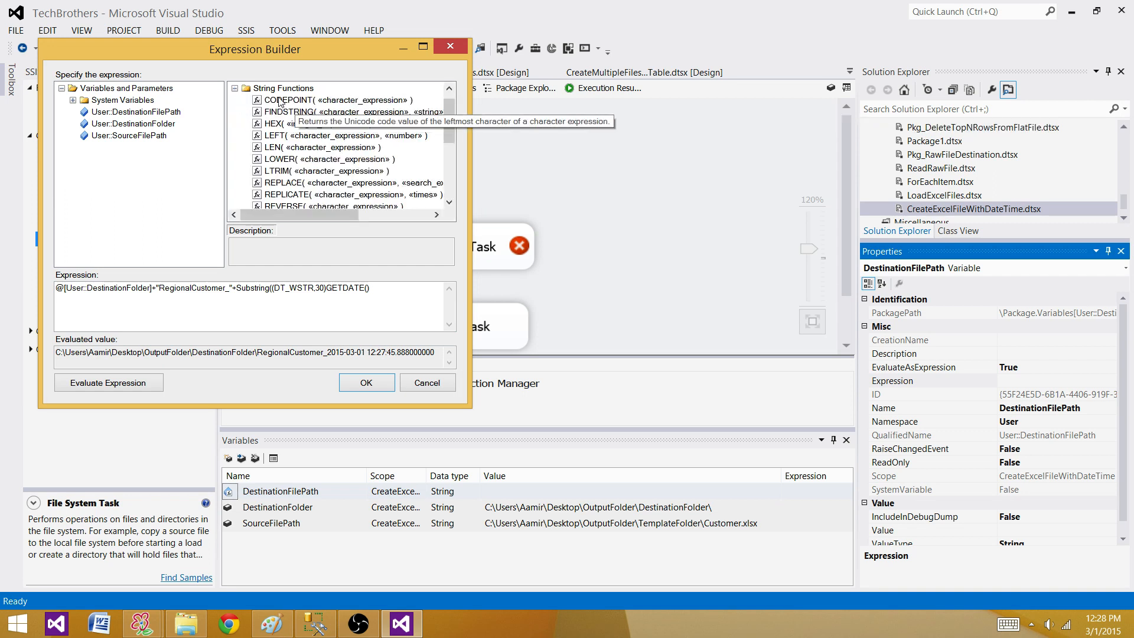
click(235, 88)
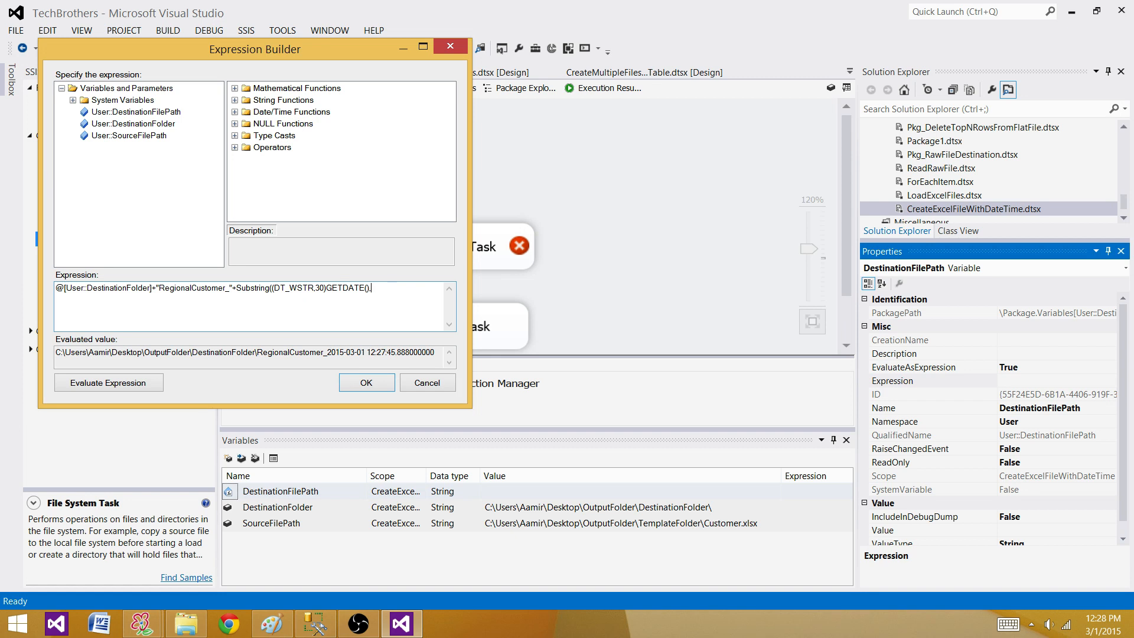
text(1,2)
key(BackSpace)
text(15))
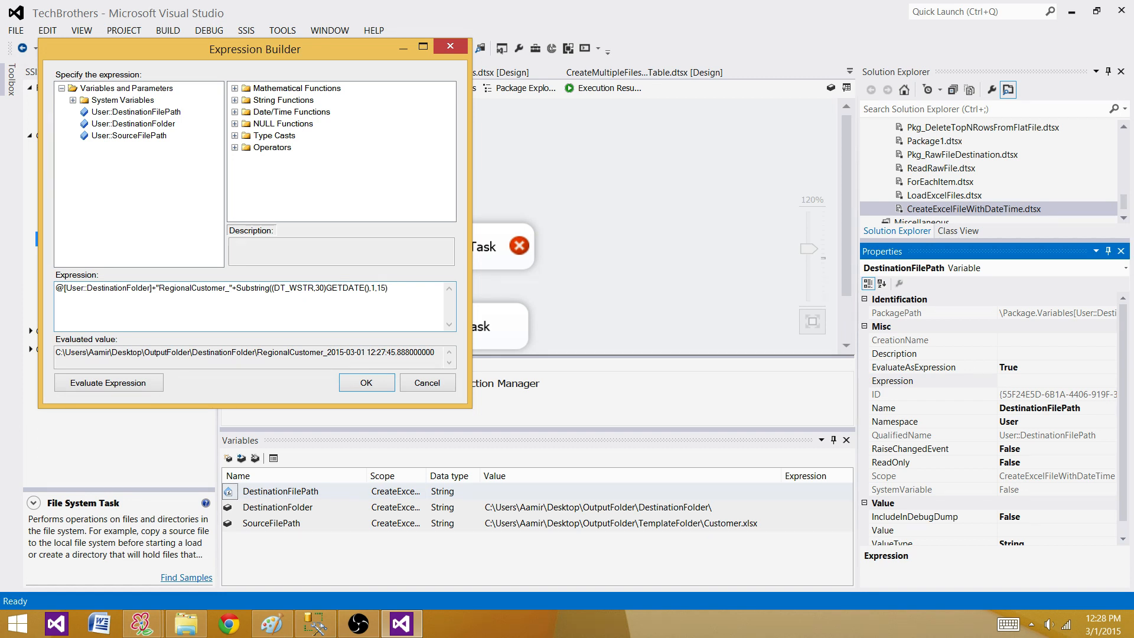
click(143, 389)
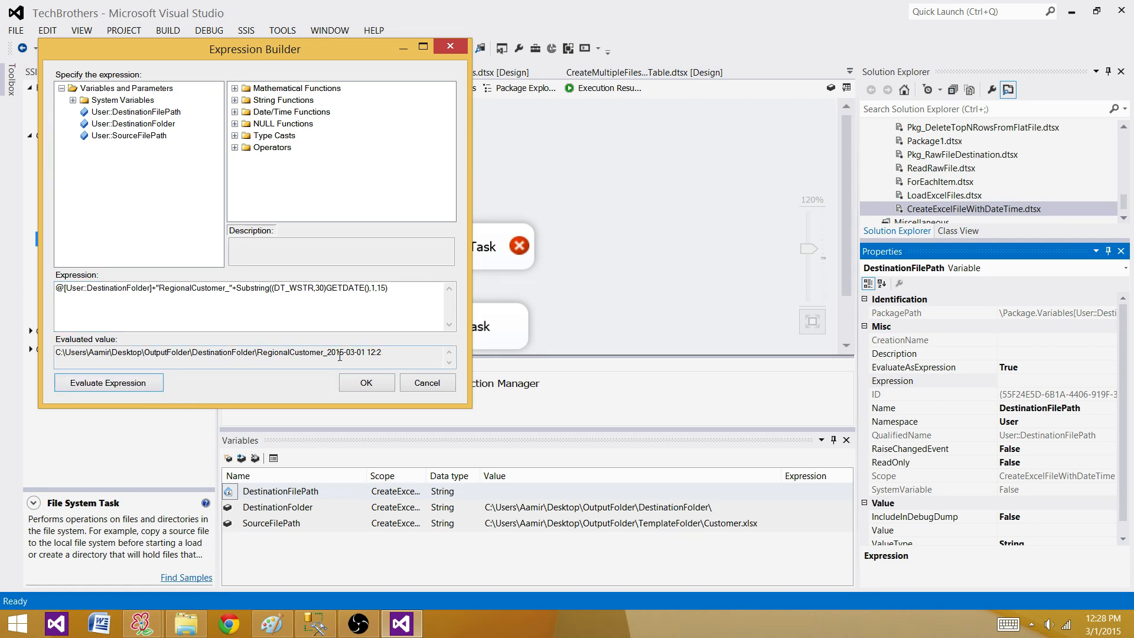
Change the Substring length to 16 and evaluate the expression again
click(384, 288)
key(BackSpace)
text(6)
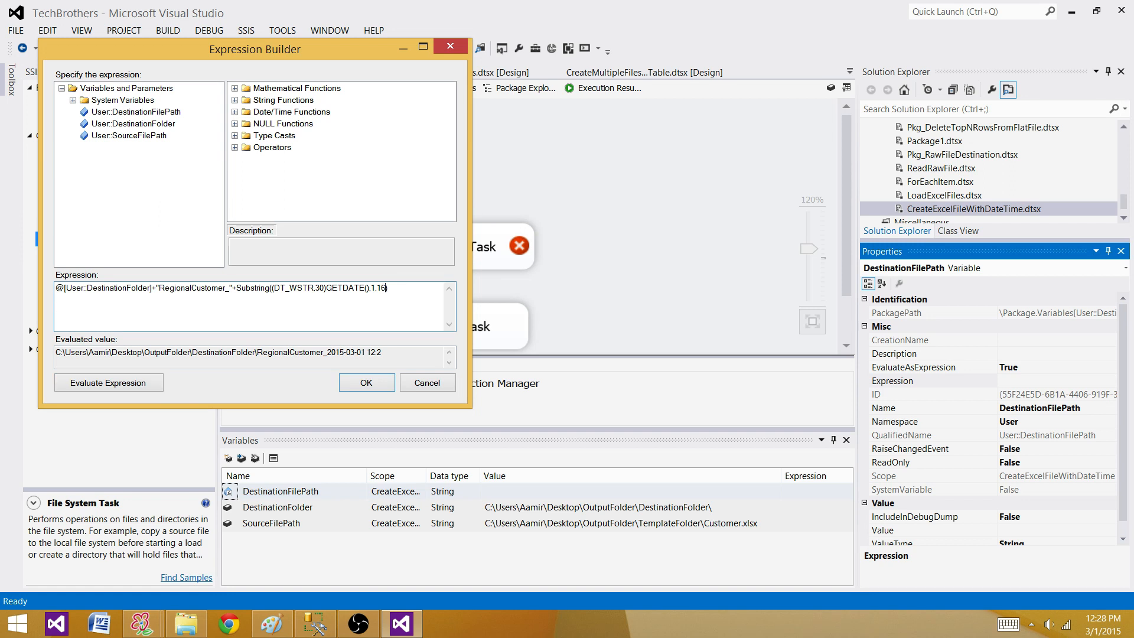
click(110, 382)
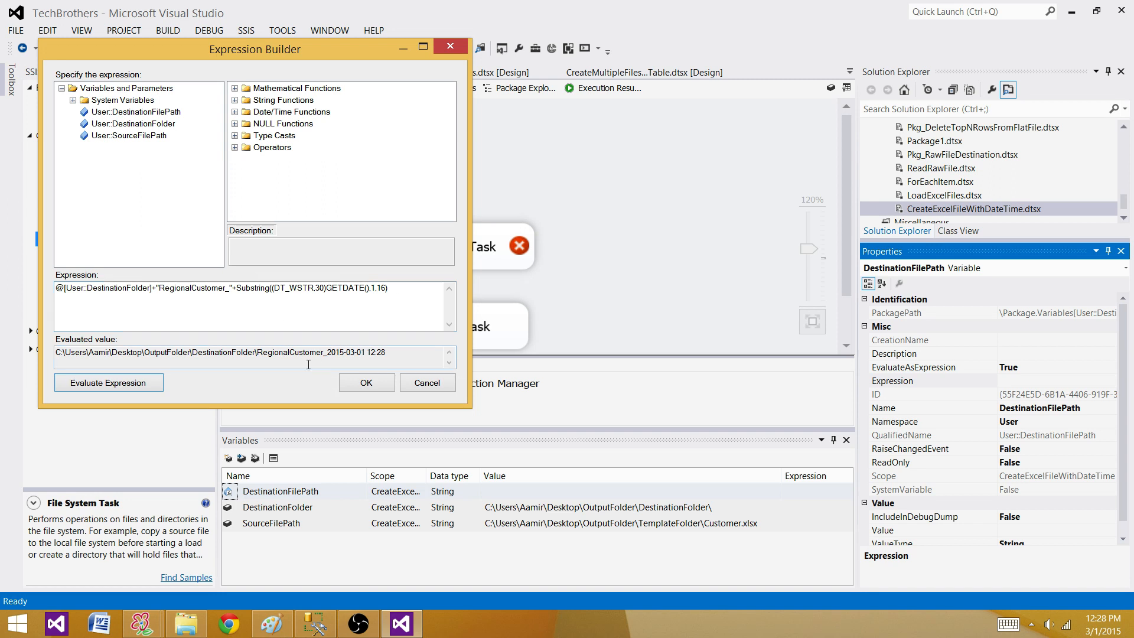
drag(378, 352, 375, 352)
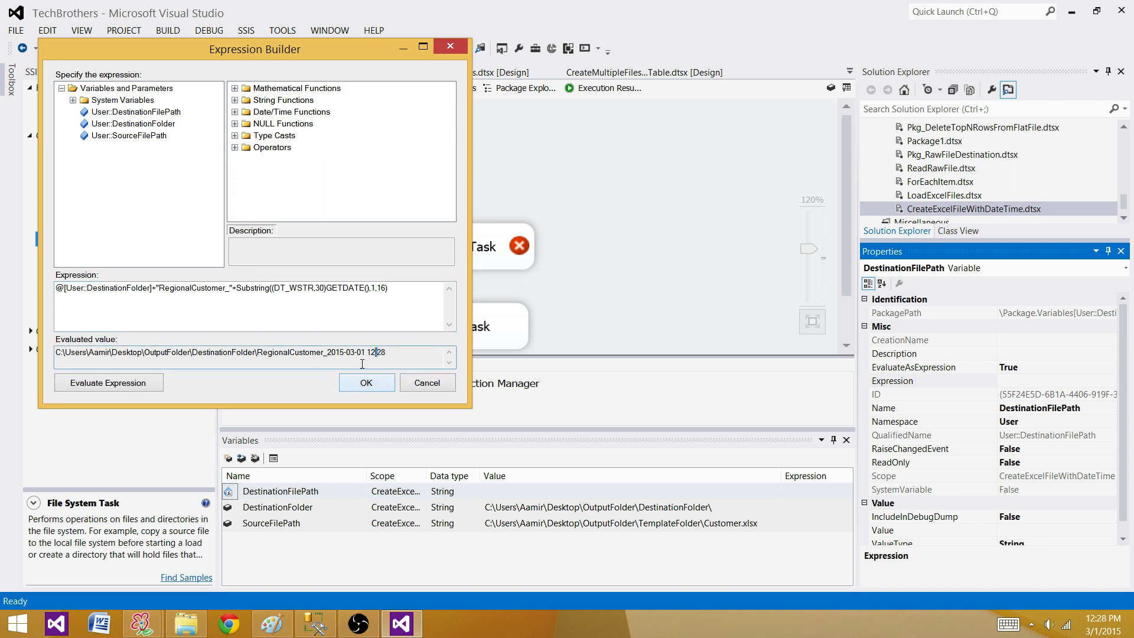
Wrap the Substring in a Replace function for swapping the colon for an underscore, and try to evaluate the expression
click(327, 290)
click(237, 287)
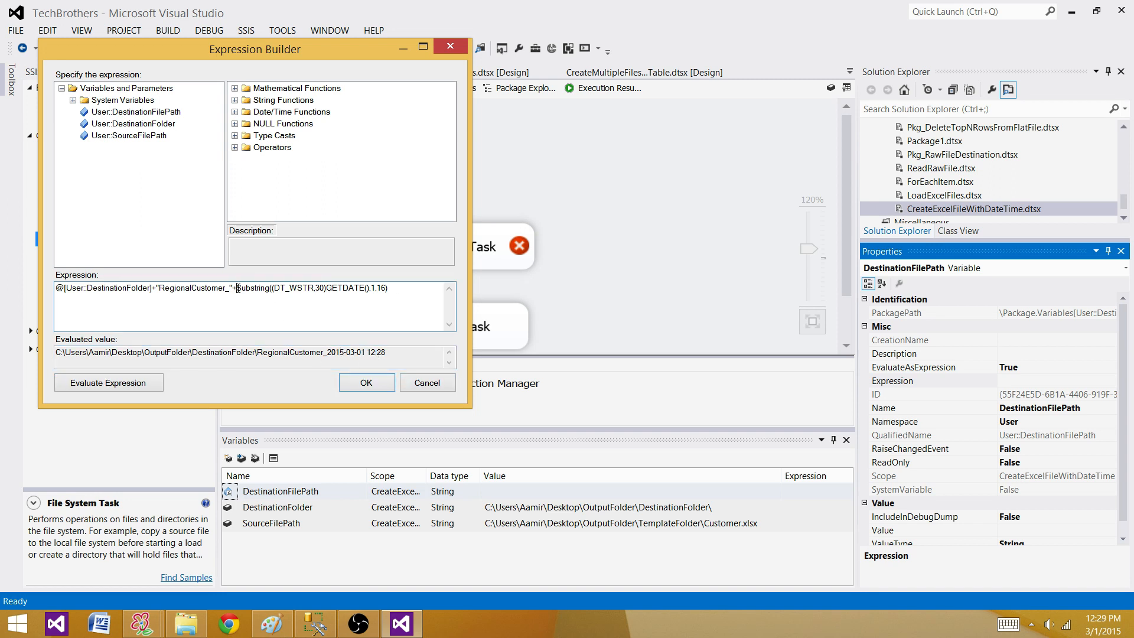
text(Replace()
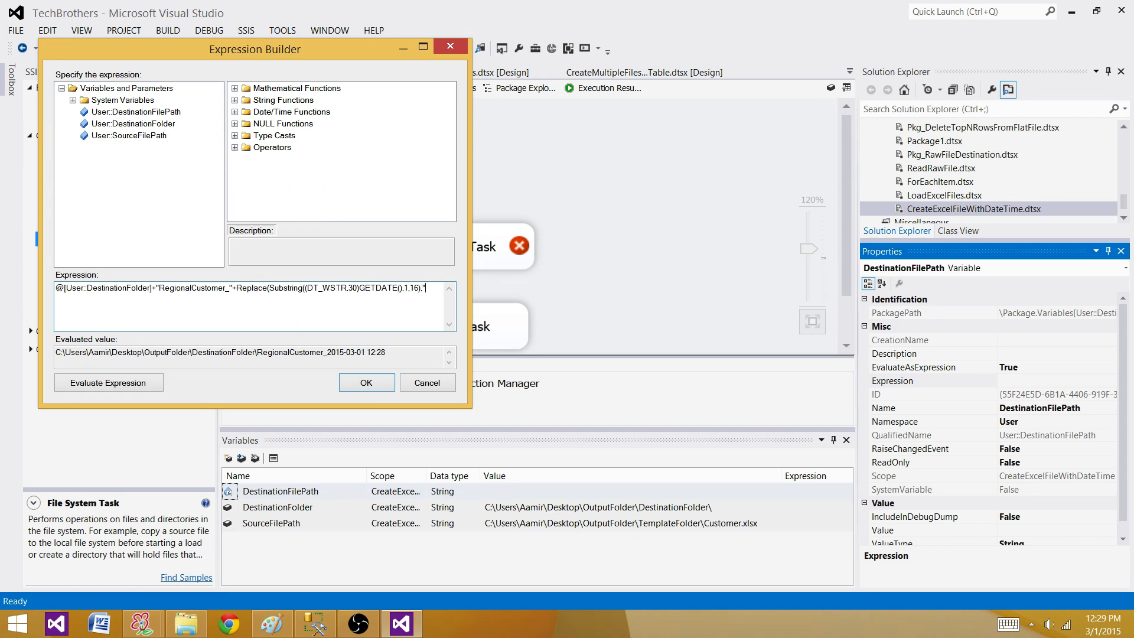
text(:)
text(,"_"))
click(431, 288)
click(136, 385)
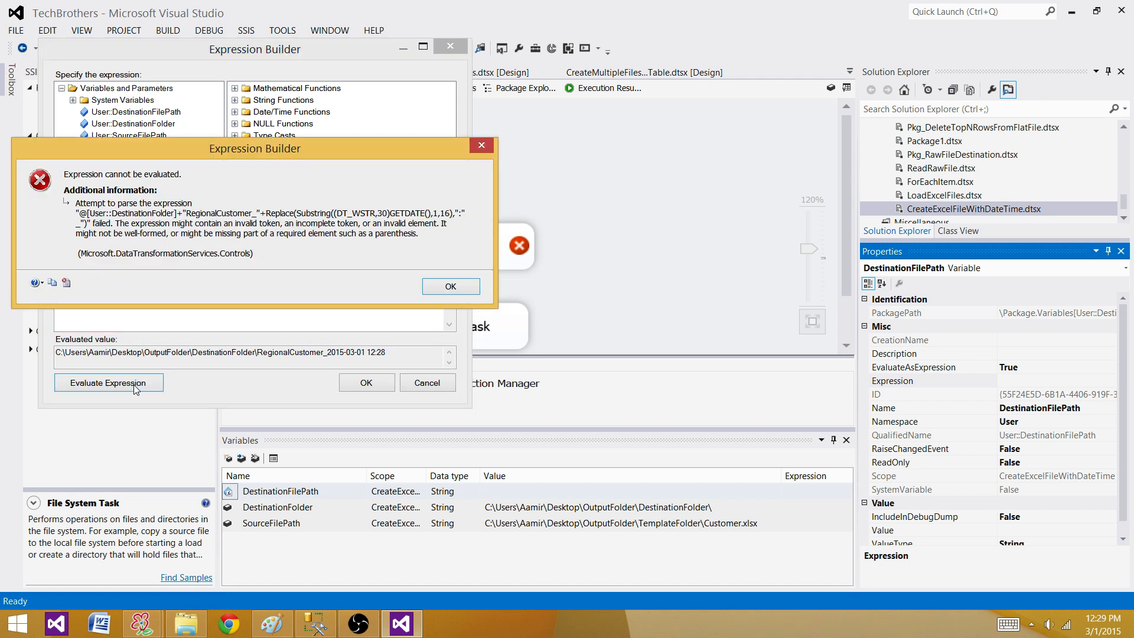
click(473, 287)
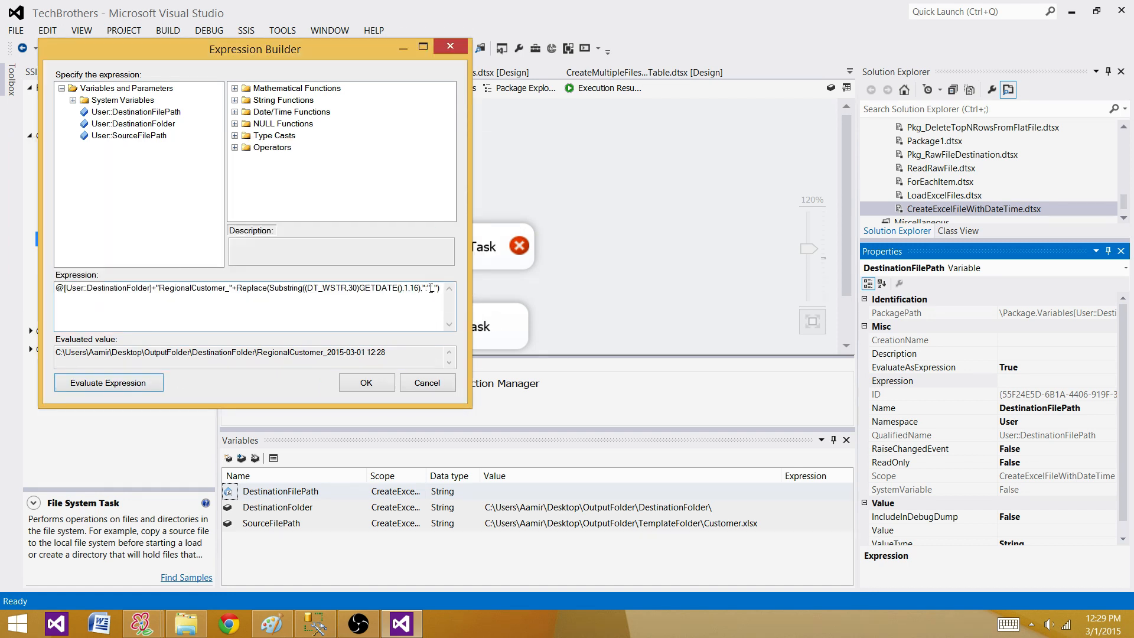
Re-enter the ending of the Replace function as ,":","_") with the arguments separated by a comma, and evaluate the expression
drag(442, 288, 421, 289)
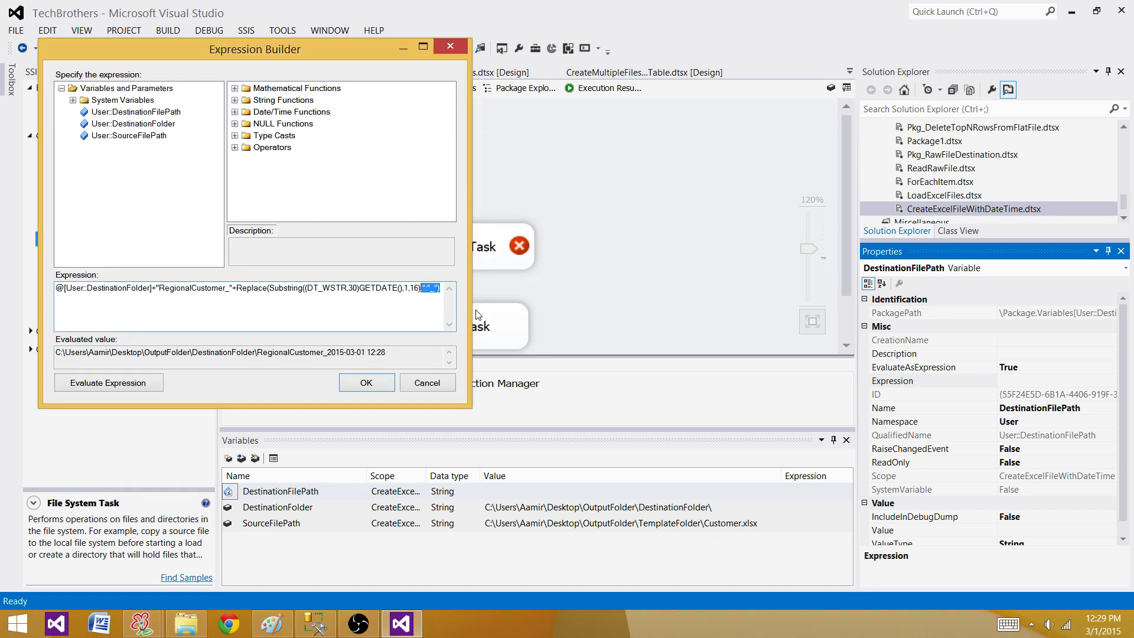
text(,":","_"))
click(157, 381)
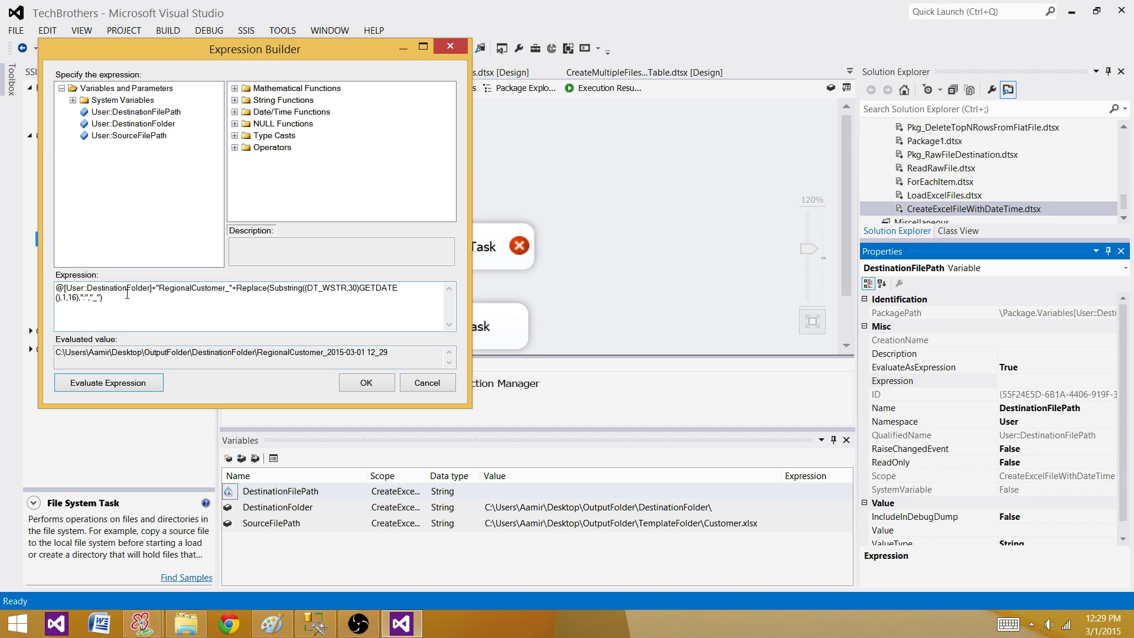
click(90, 297)
drag(89, 297, 81, 297)
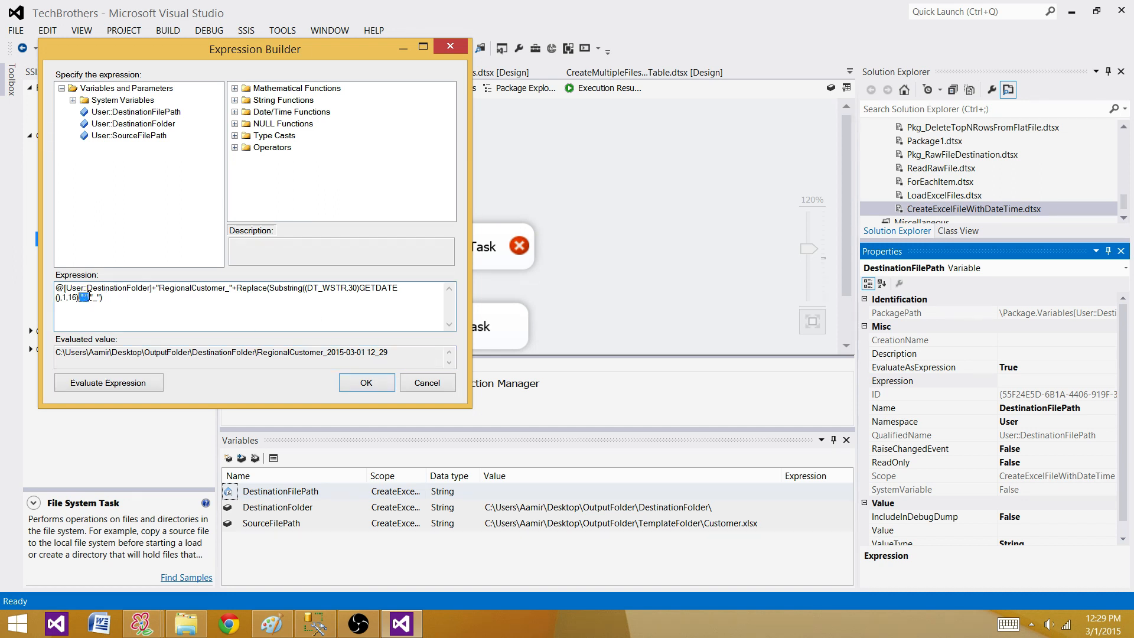
click(90, 297)
drag(101, 298, 91, 298)
click(93, 298)
Nest the expression's date part in a second Replace that swaps "-" for "_", evaluate it, and check the time portion
click(237, 288)
text(Replace()
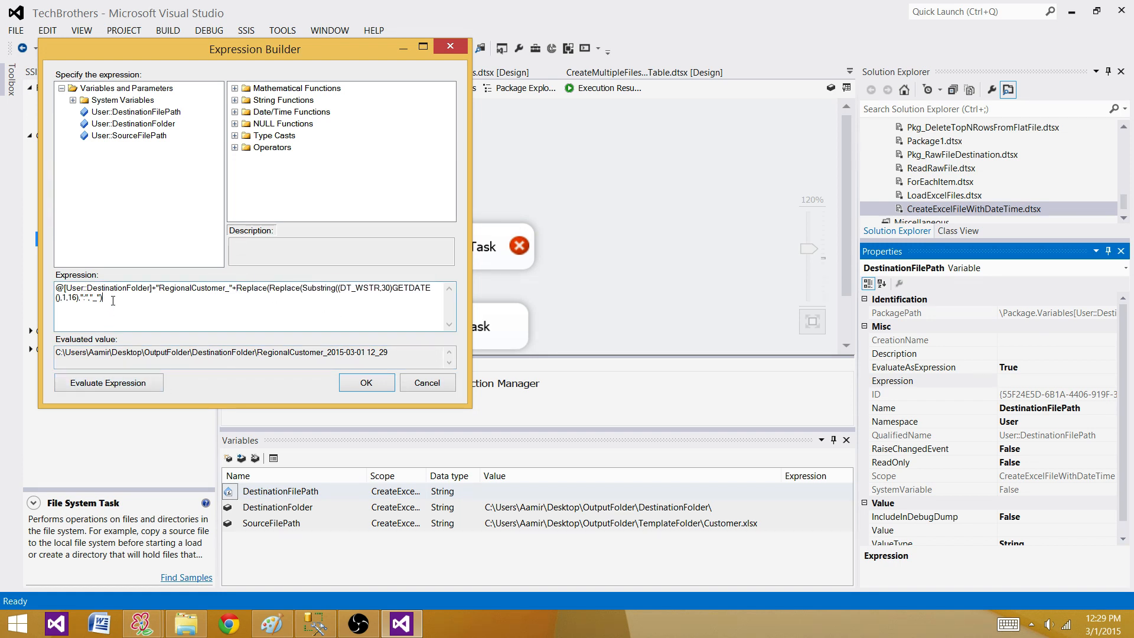
text("-","_)
click(118, 382)
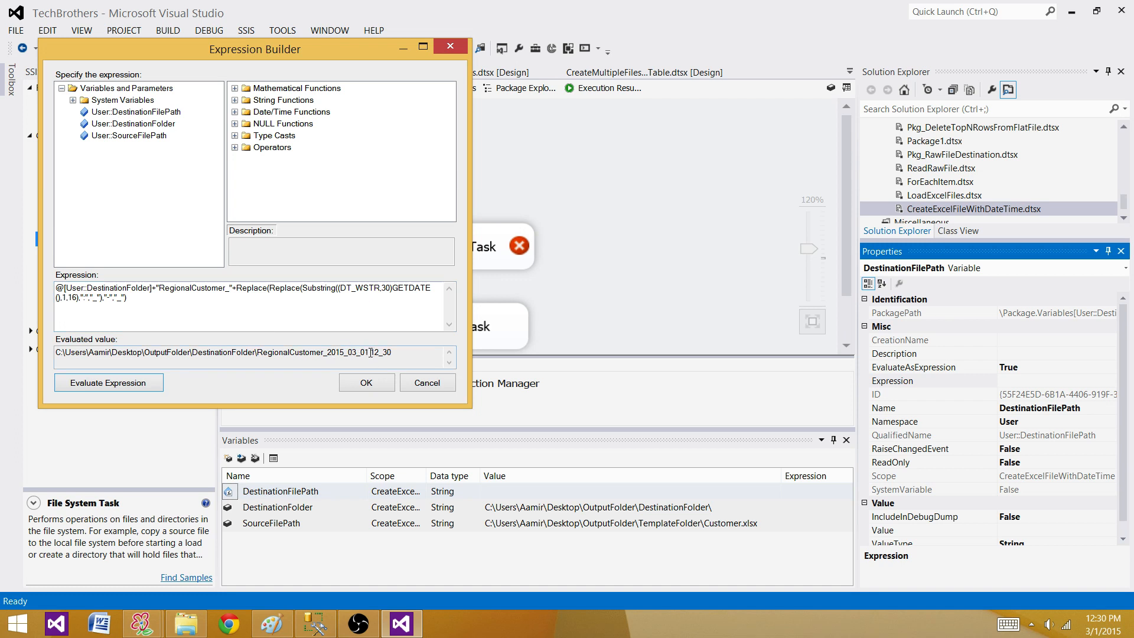
drag(369, 352, 394, 353)
click(389, 350)
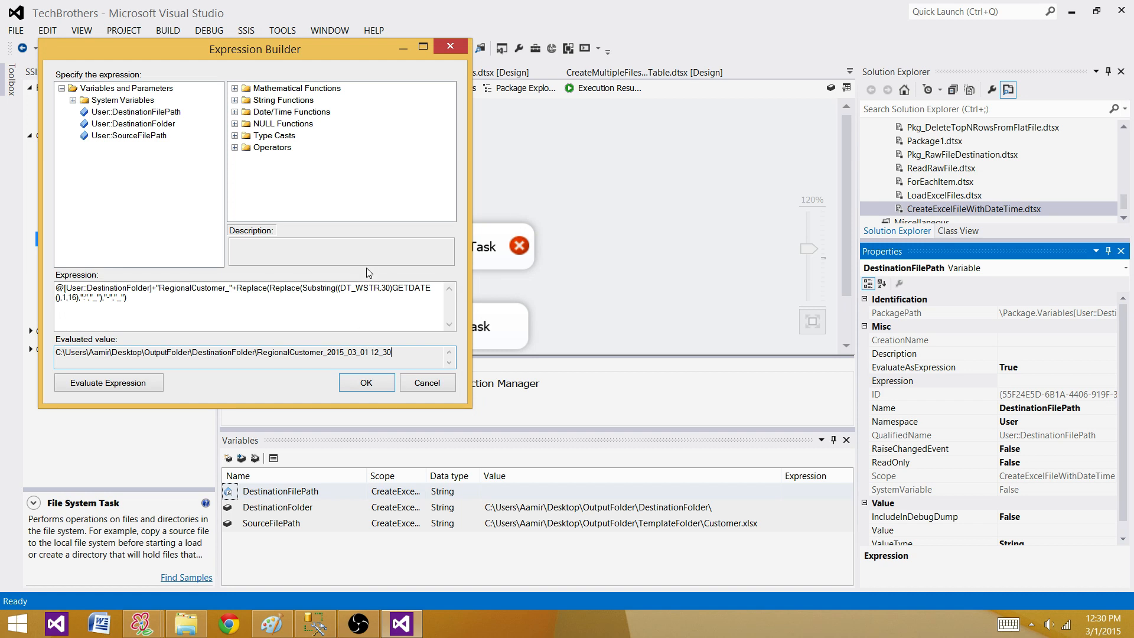
double_click(378, 353)
Append +".xlsx" to the DestinationFilePath expression, evaluate it, and accept the expression
click(246, 315)
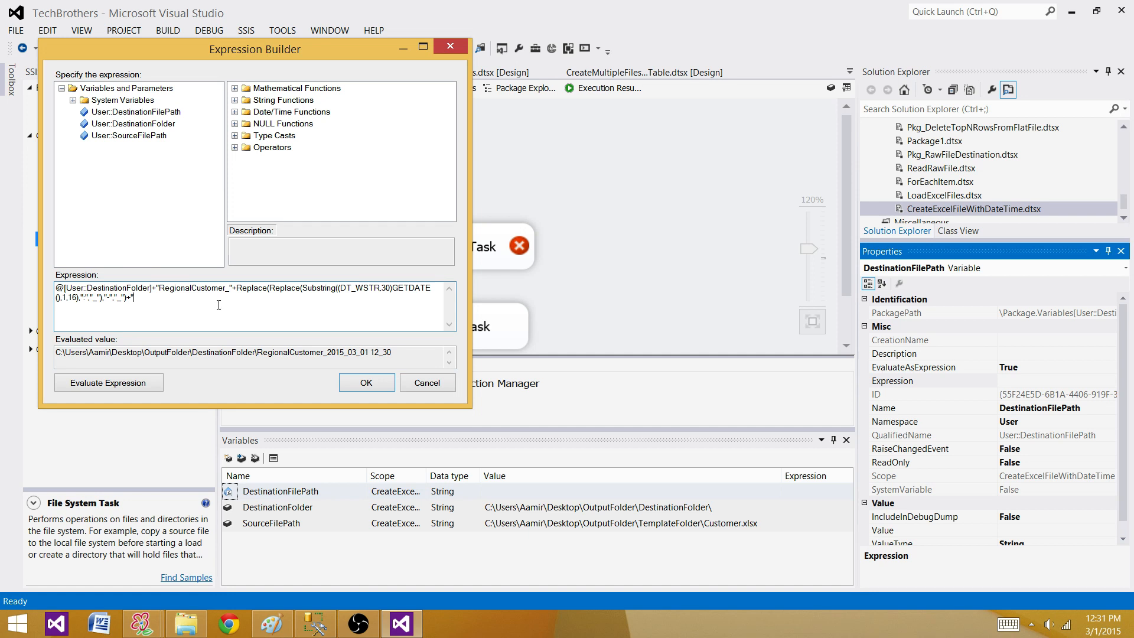
text(xlsx)
click(148, 382)
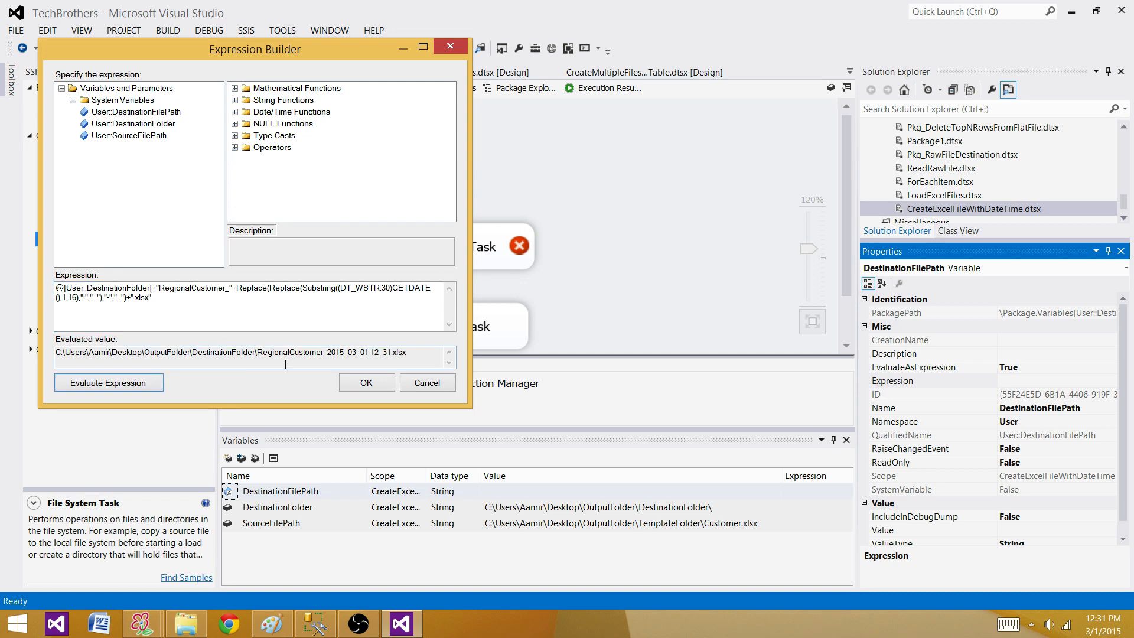
click(367, 383)
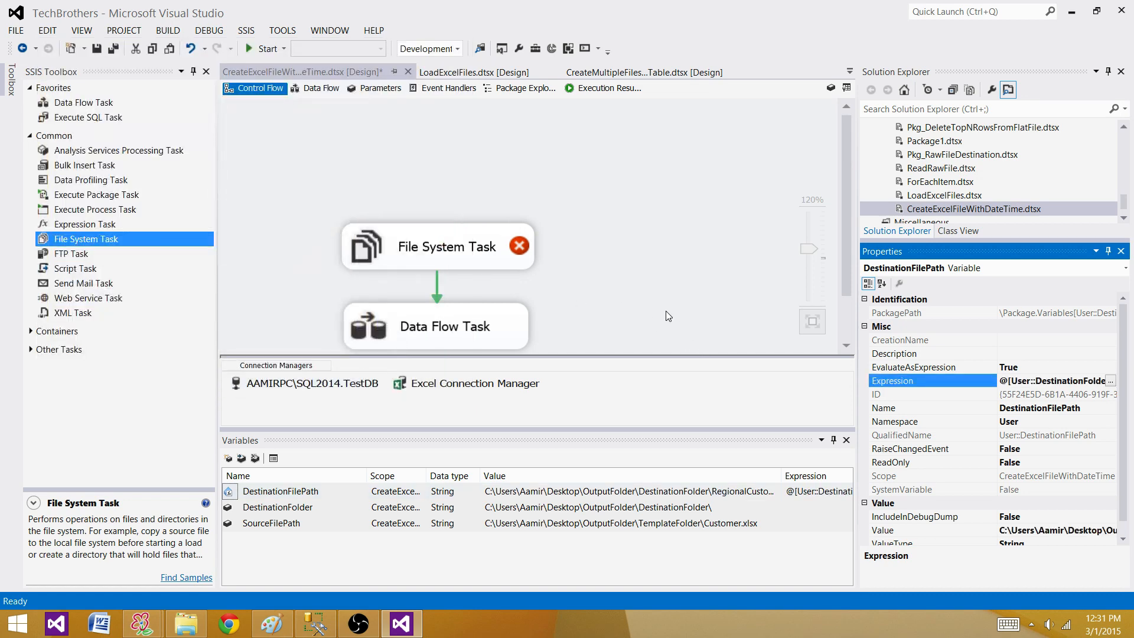
In the File System Task, set IsSourcePathVariable to True and choose User::SourceFilePath as the source variable
click(665, 311)
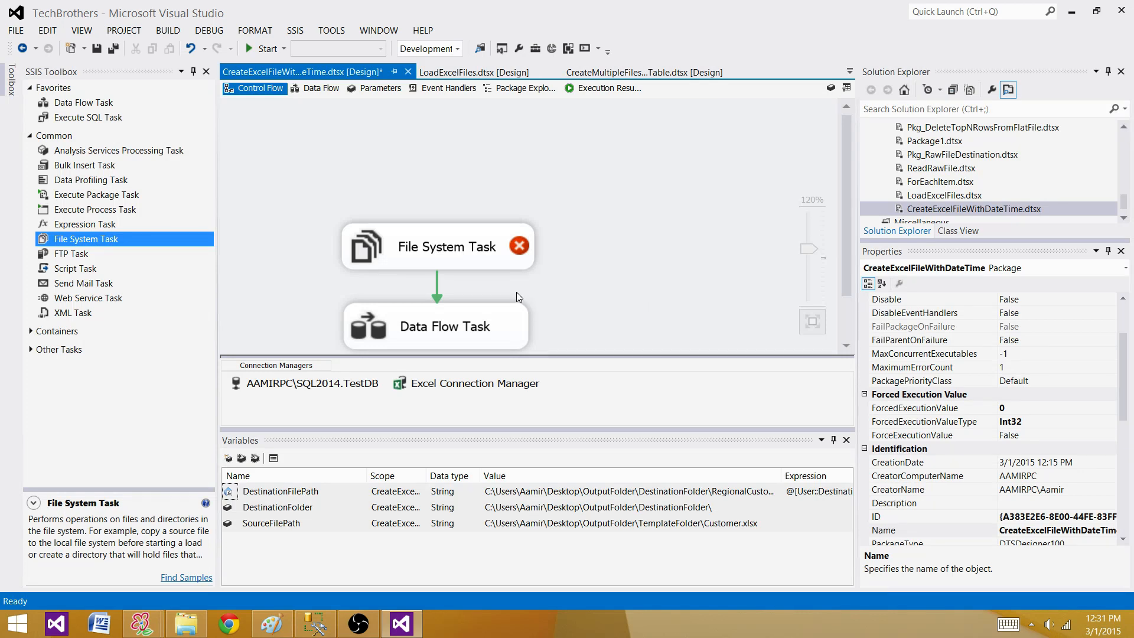
double_click(531, 250)
double_click(722, 305)
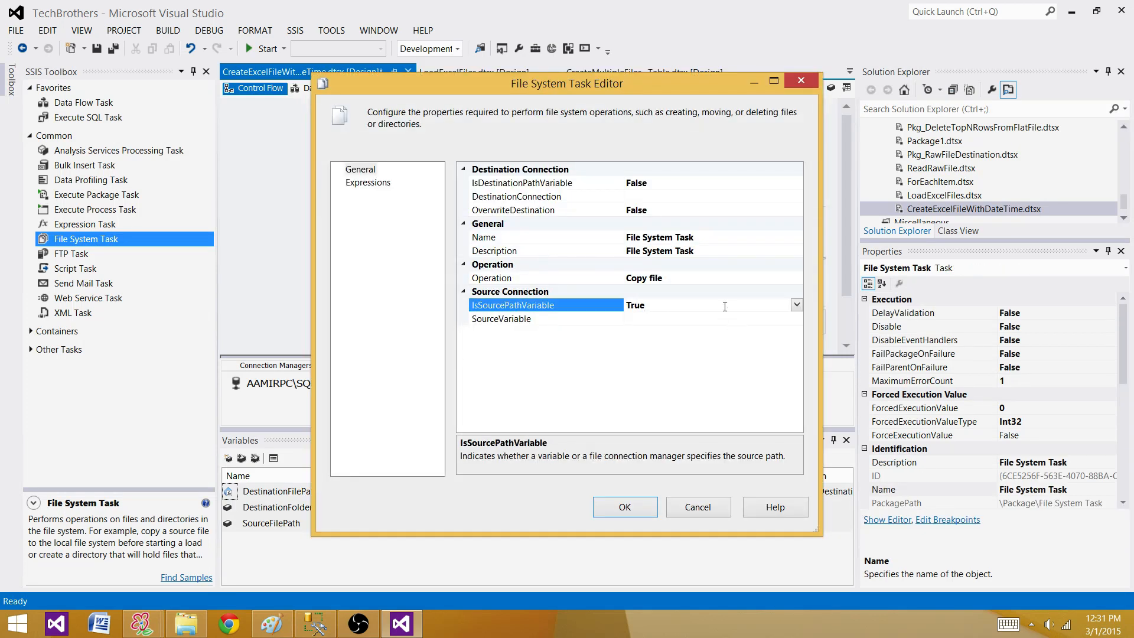
click(721, 318)
click(796, 319)
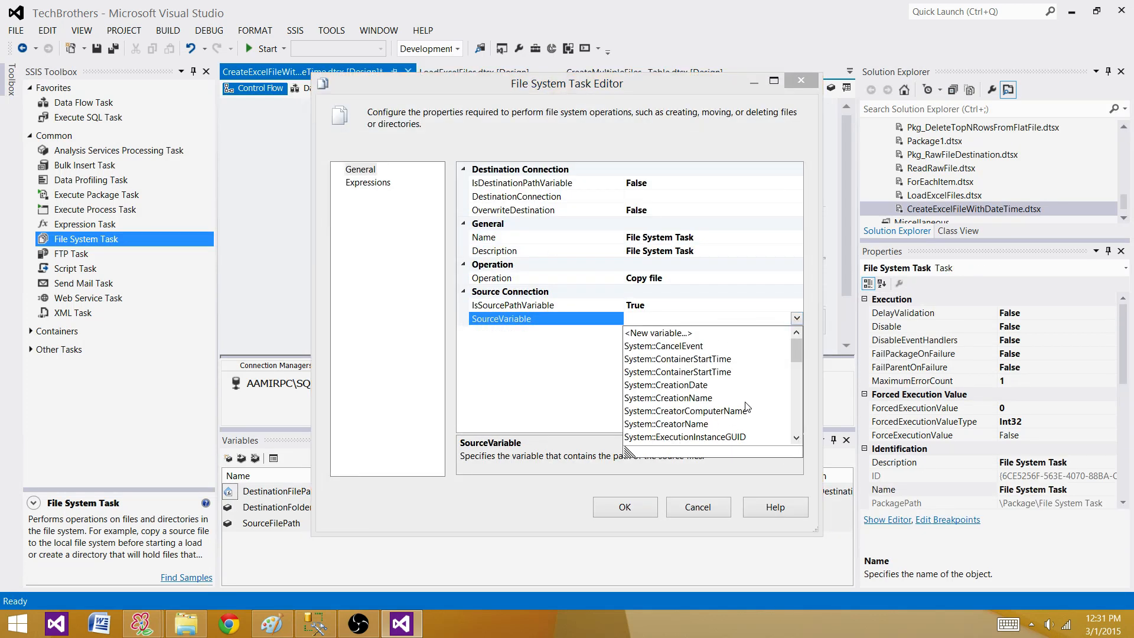
scroll(768, 395, down, 8)
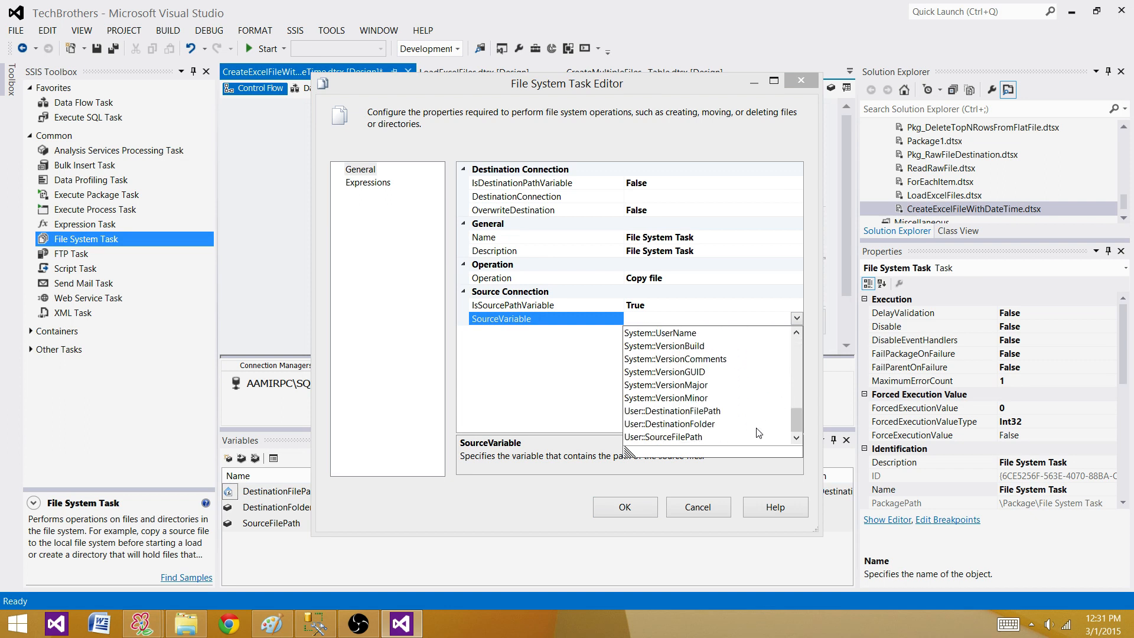
click(709, 437)
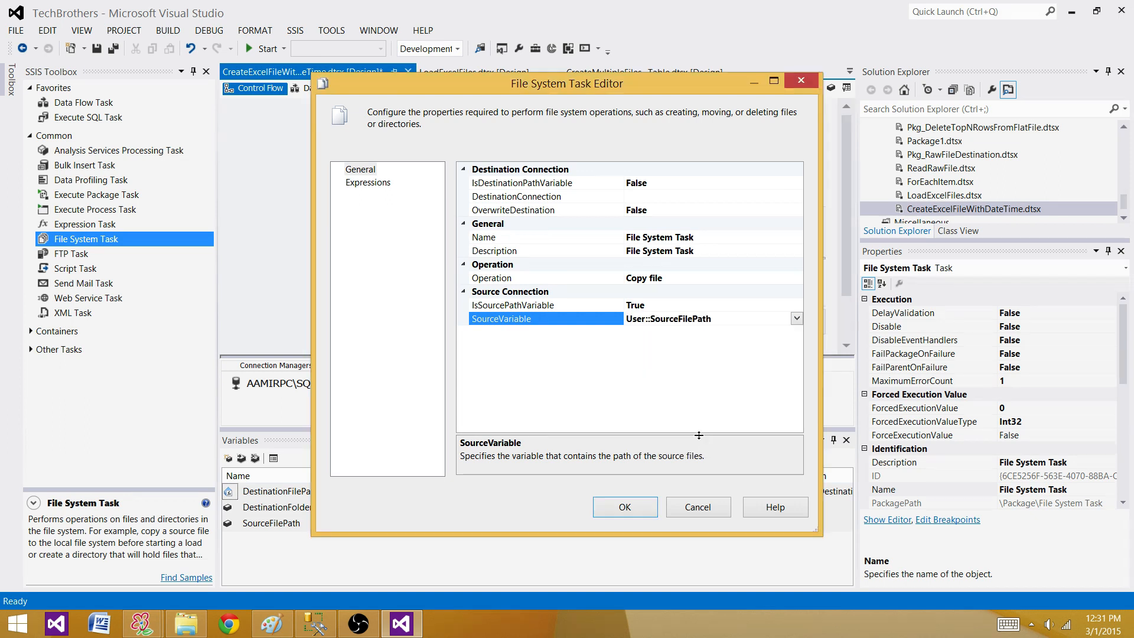
Set IsDestinationPathVariable to True with User::DestinationFilePath as the destination variable, set OverwriteDestination to True, and save the task settings
click(678, 184)
double_click(678, 184)
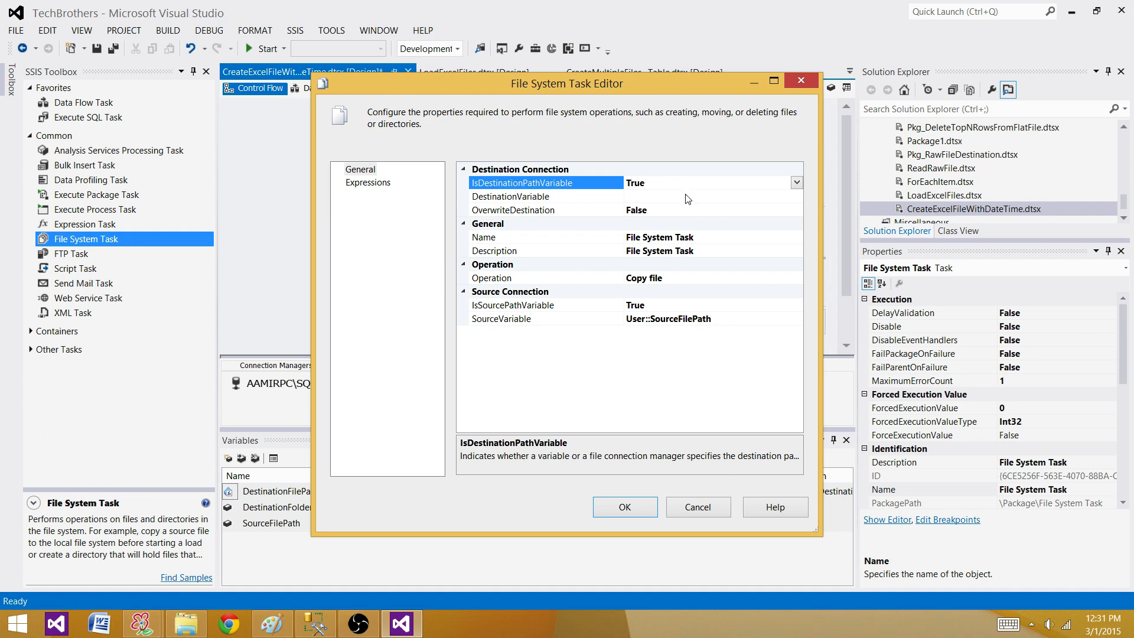
click(691, 199)
click(796, 196)
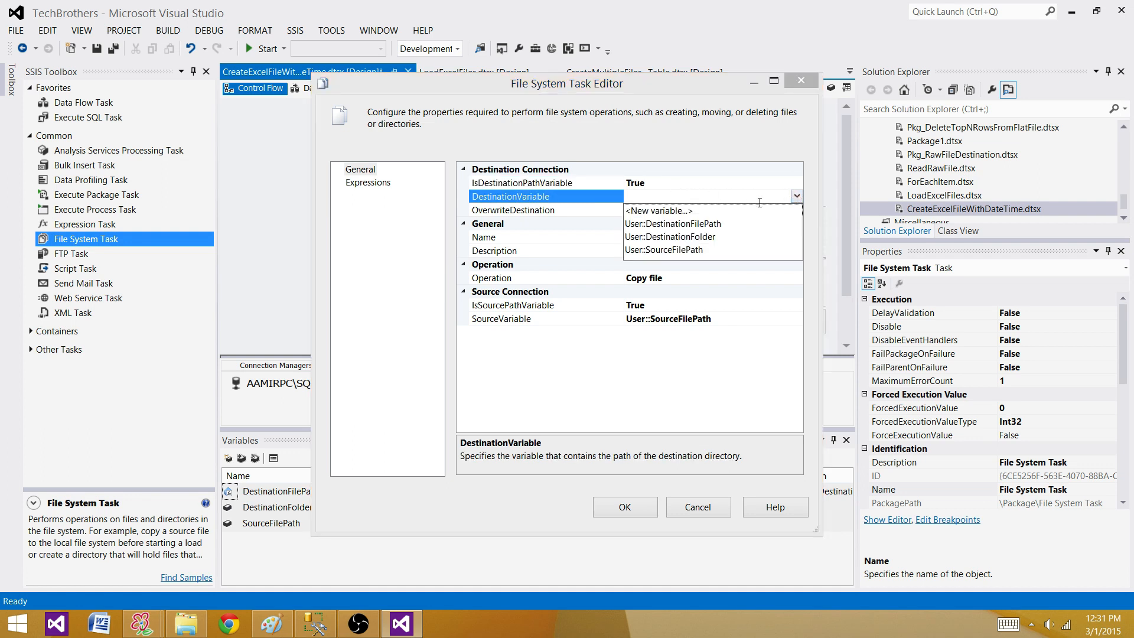
click(684, 224)
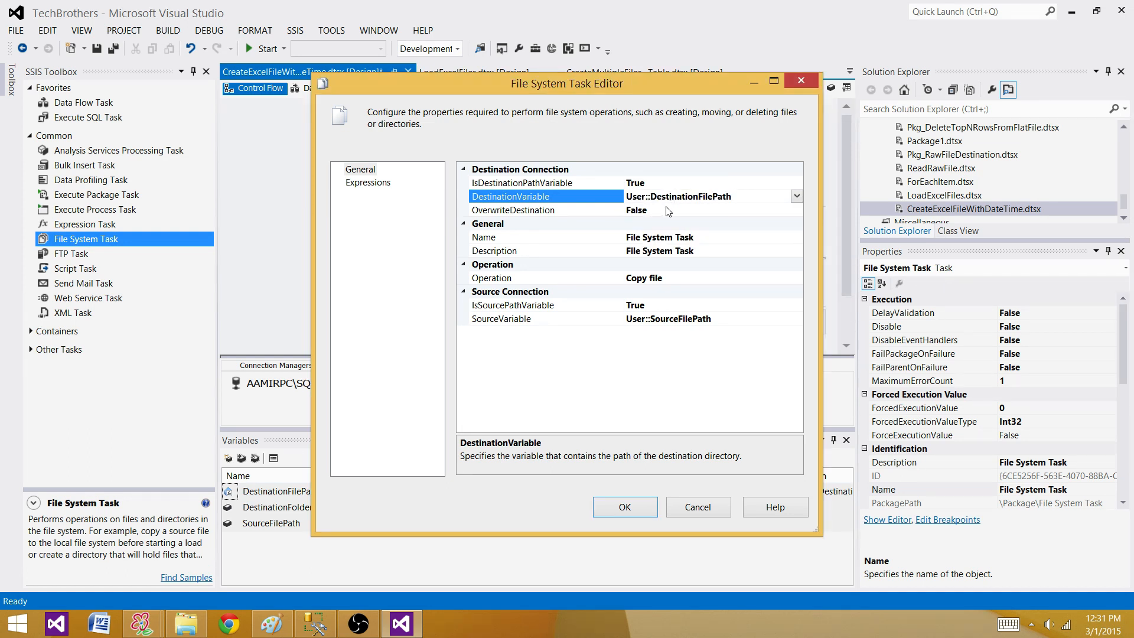
double_click(660, 211)
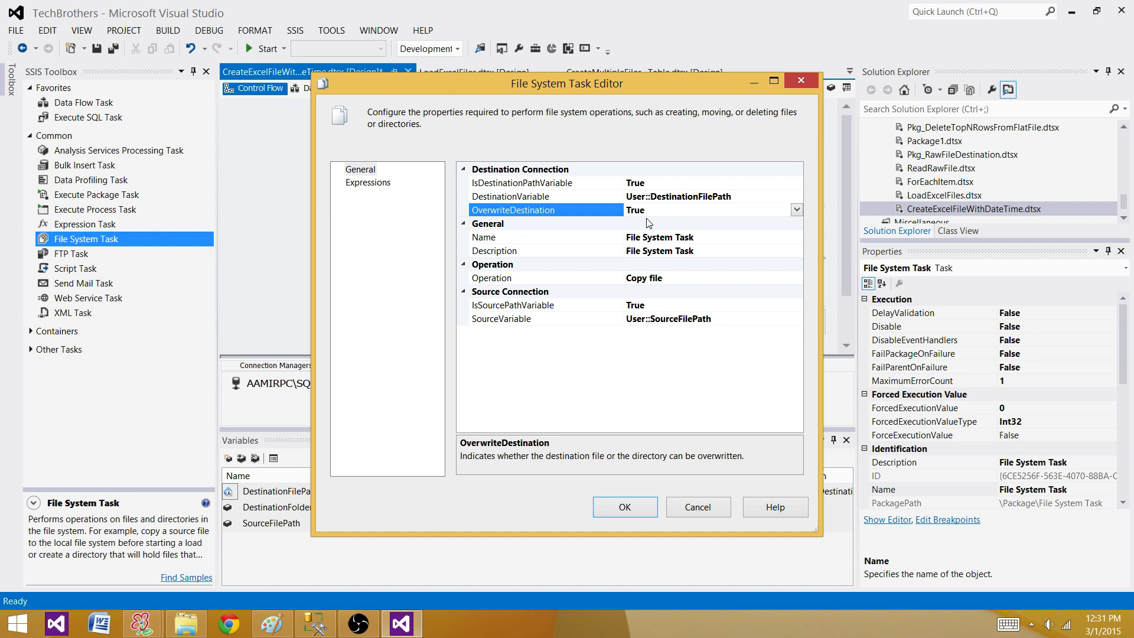
click(649, 503)
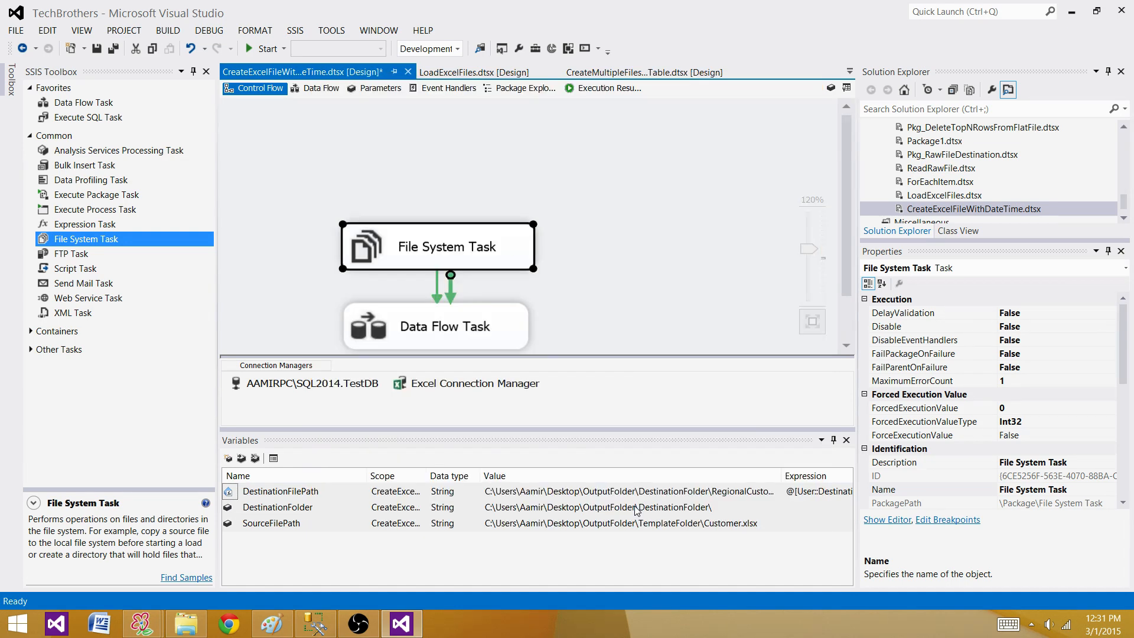
Add a property expression for ExcelFilePath to the Excel Connection Manager
right_click(455, 390)
click(494, 371)
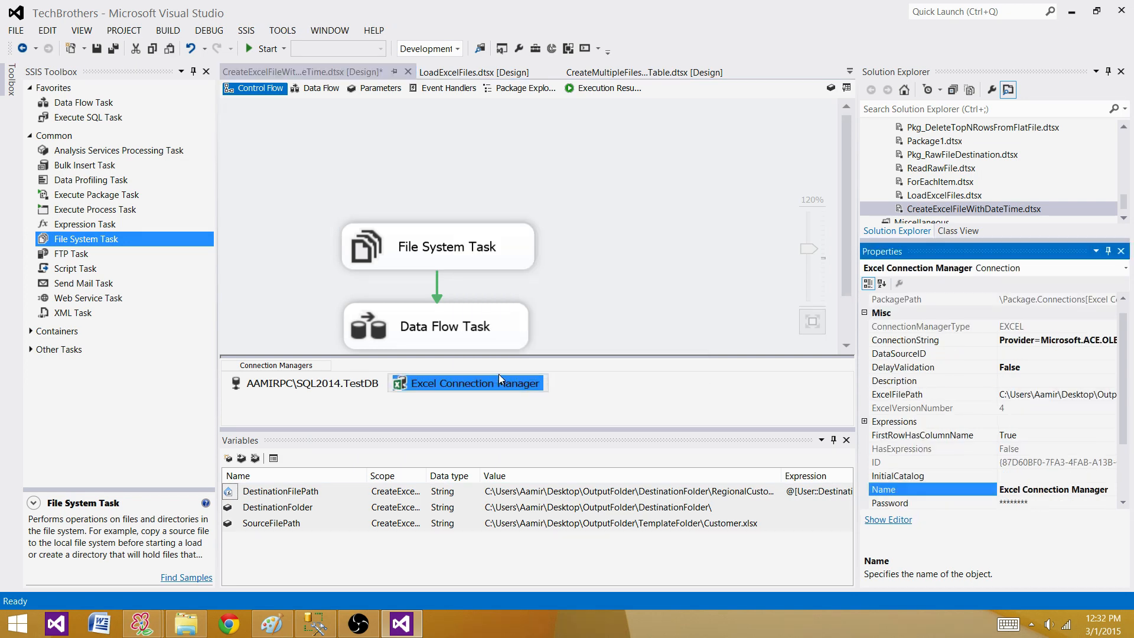
click(875, 422)
click(1111, 421)
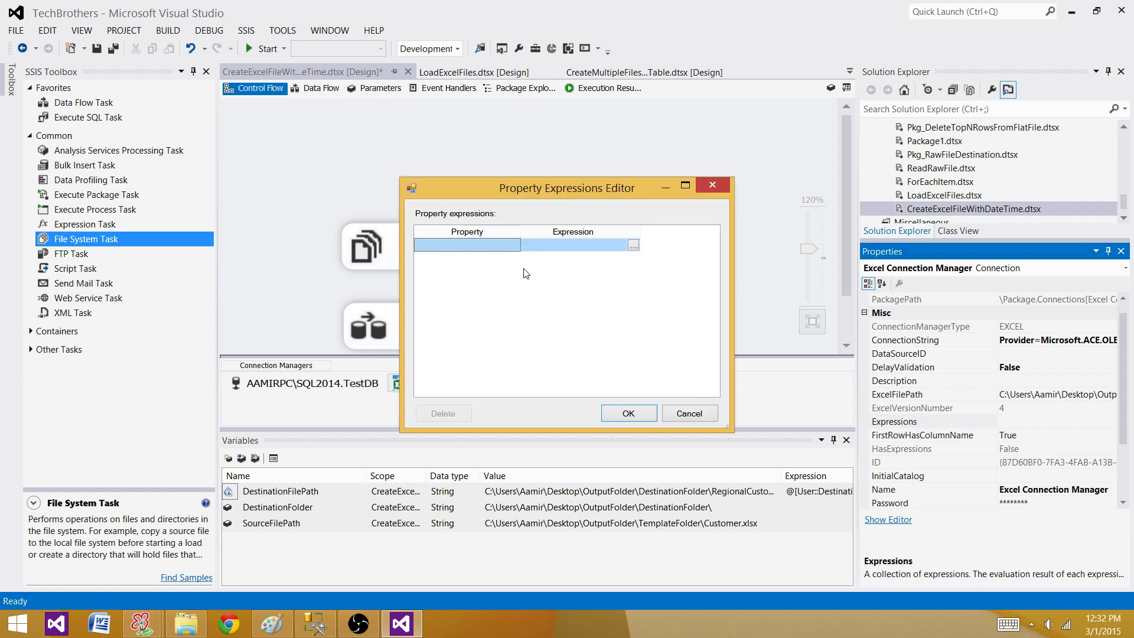
click(513, 247)
click(514, 246)
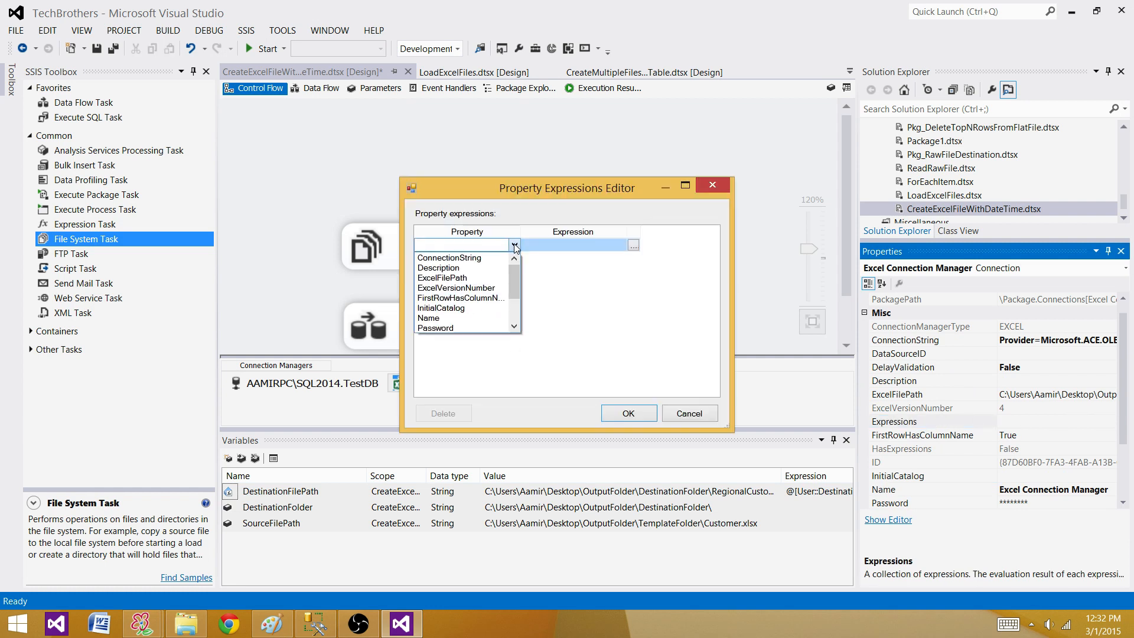
click(463, 287)
Set the ExcelFilePath expression to @[User::DestinationFilePath] and accept the connection manager's property expressions
click(633, 244)
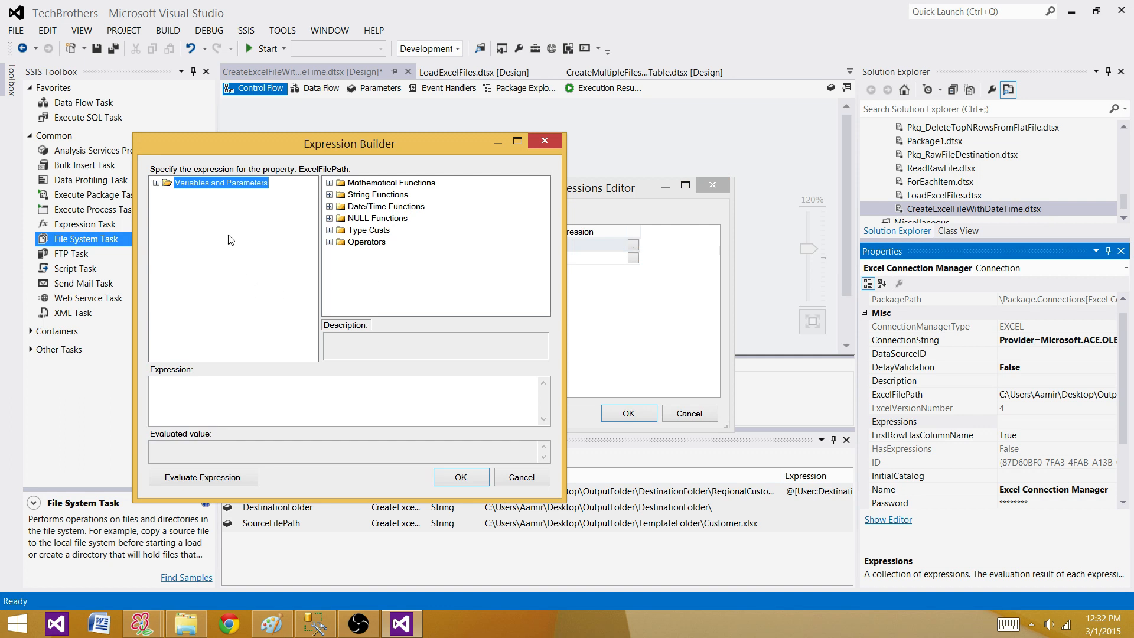
click(156, 182)
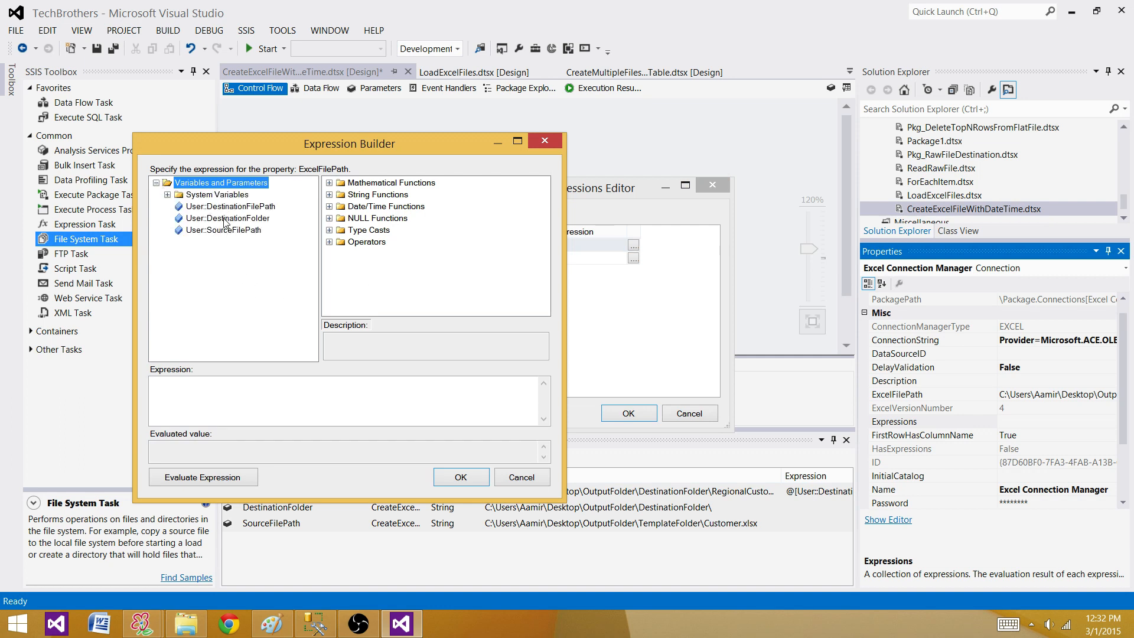
drag(230, 207, 281, 408)
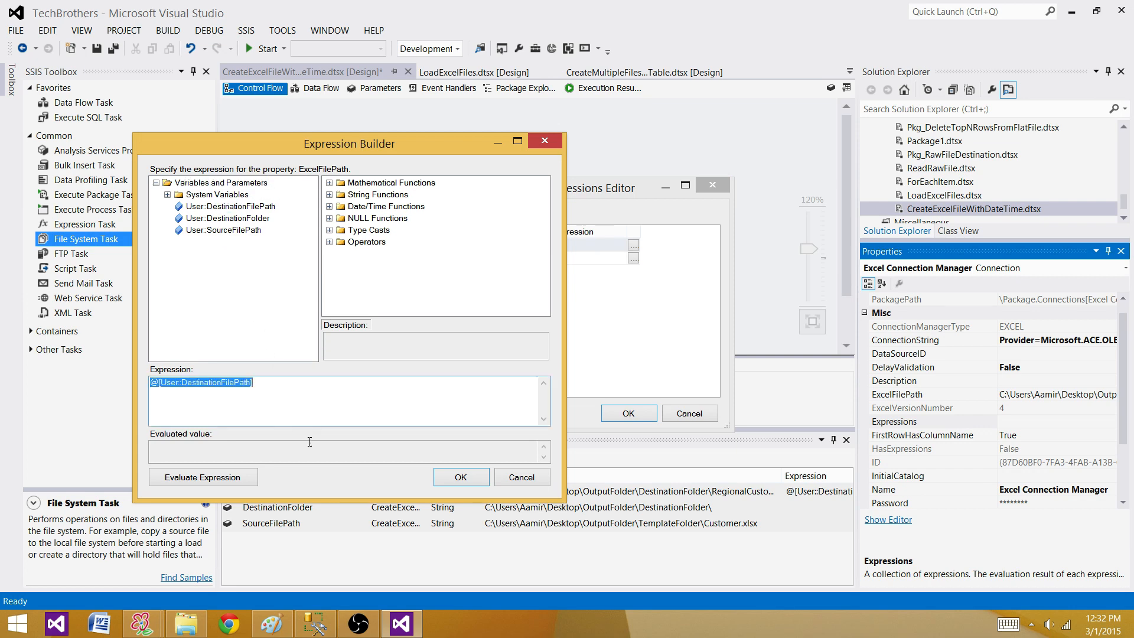
click(452, 482)
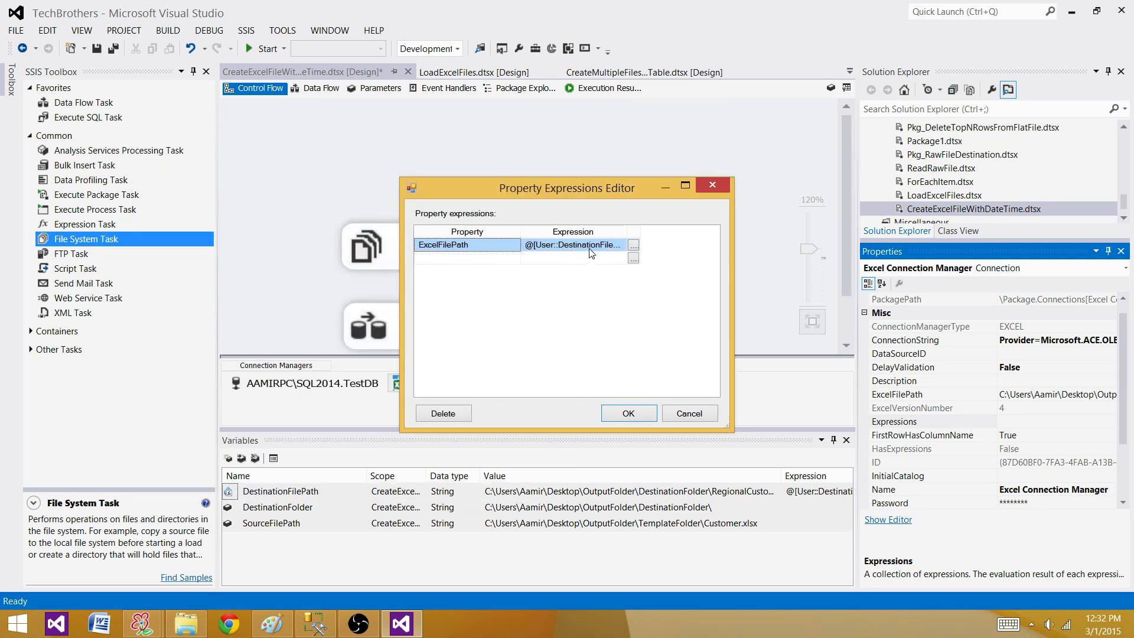
drag(627, 231, 669, 235)
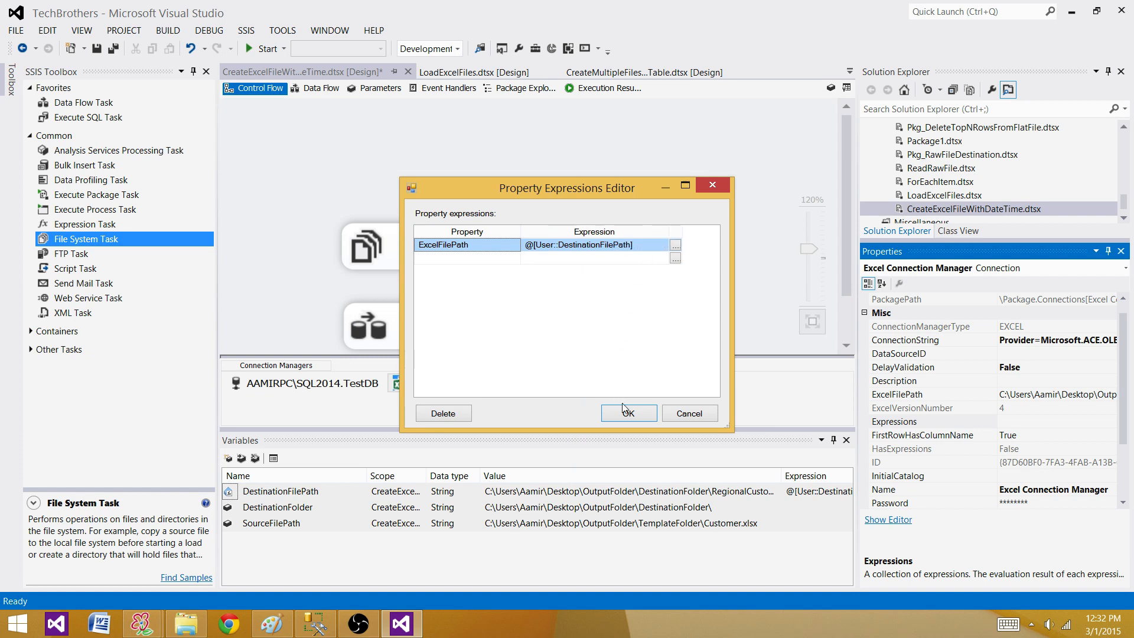
click(643, 413)
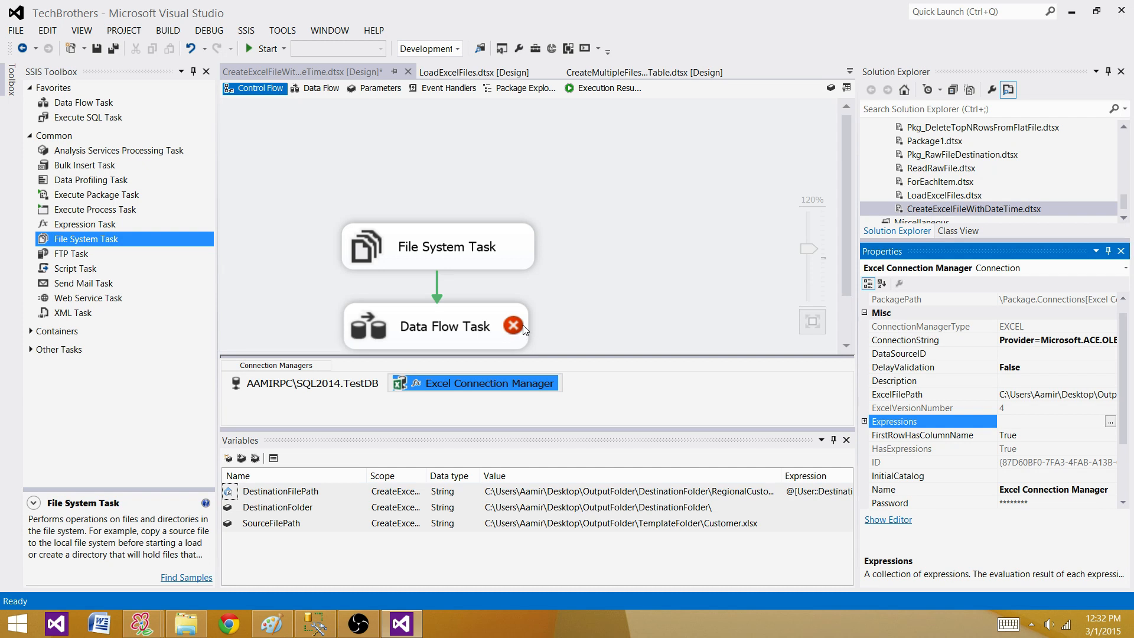
Set DelayValidation to True on both the Excel Connection Manager and the Data Flow Task, and save the package
mouse_move(524, 328)
double_click(1028, 370)
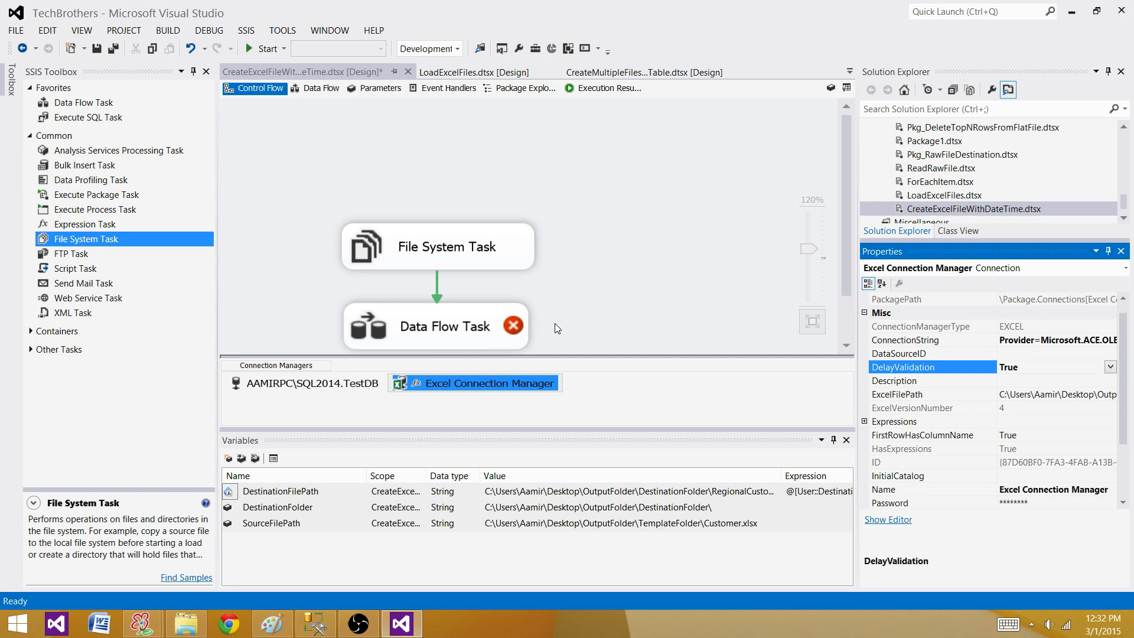
click(491, 350)
right_click(505, 324)
click(553, 583)
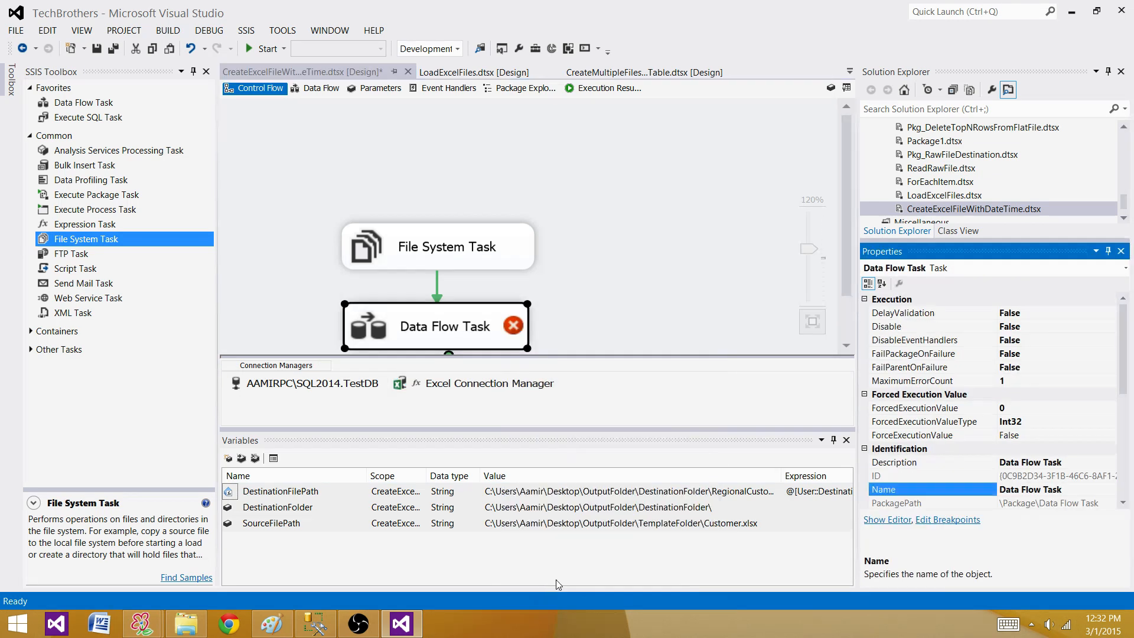
double_click(1039, 313)
click(719, 278)
click(480, 261)
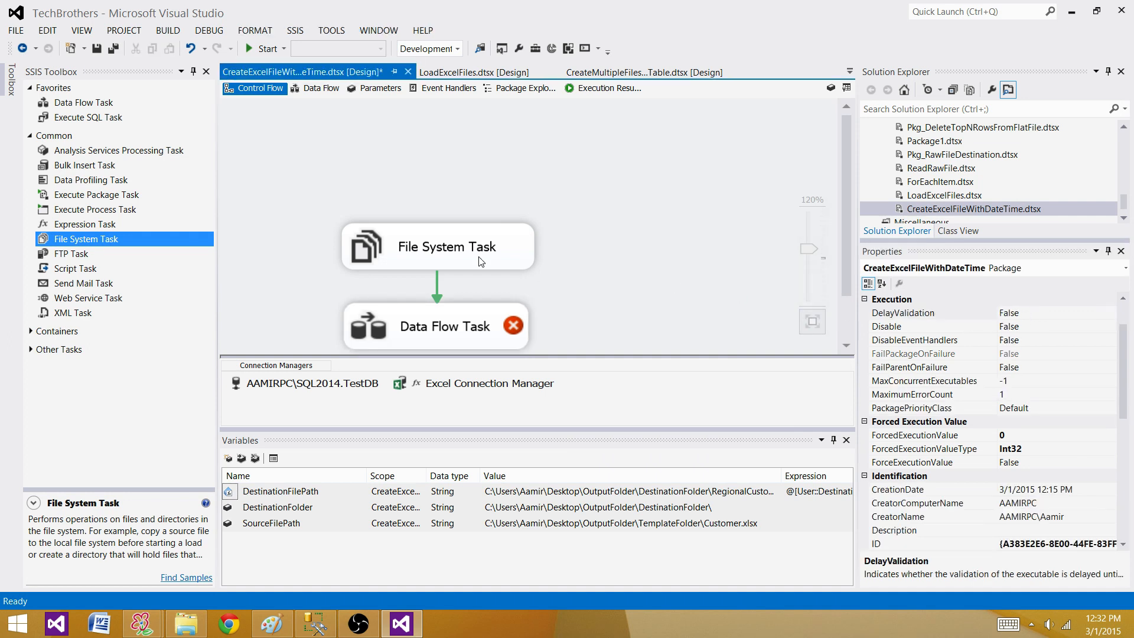
click(116, 49)
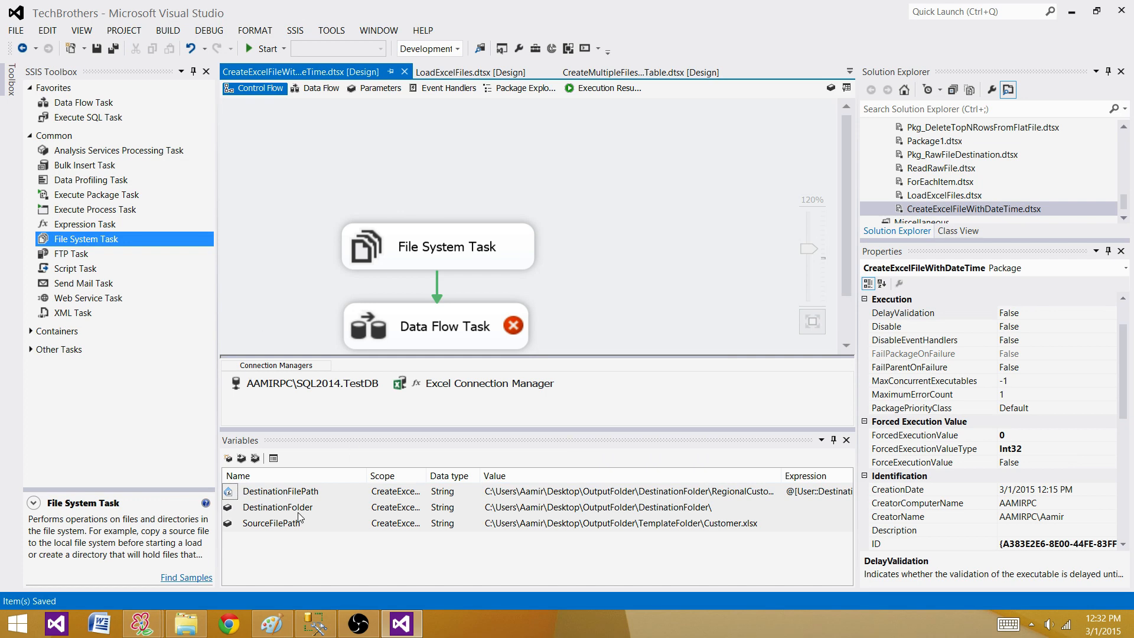
Check DestinationFolder in File Explorer, run the package in Visual Studio, and stop debugging
click(188, 624)
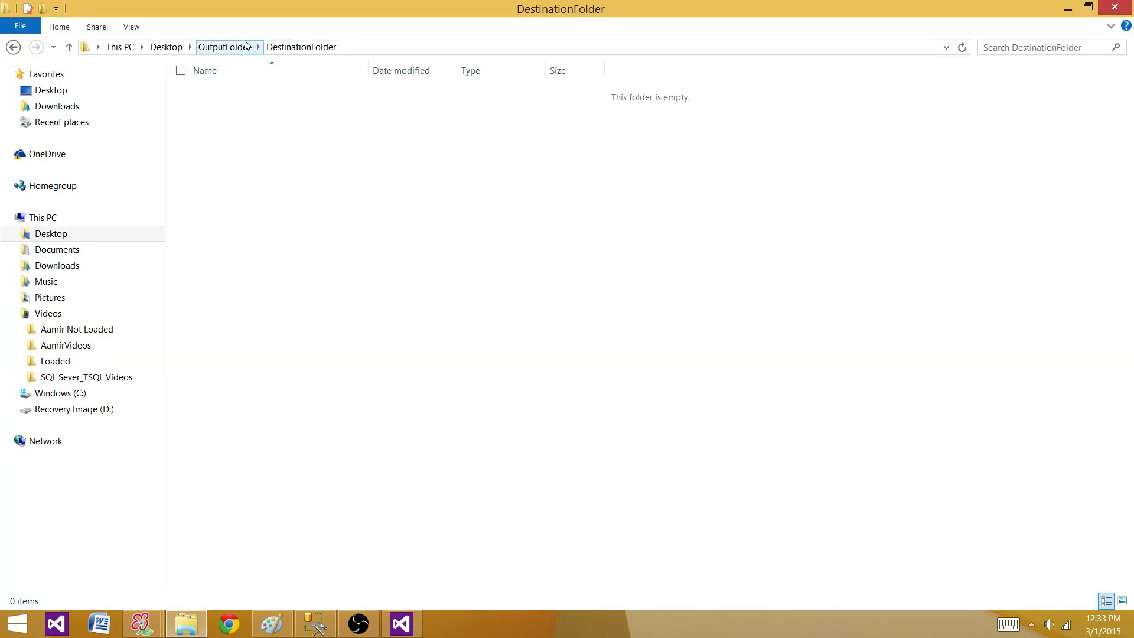
click(399, 623)
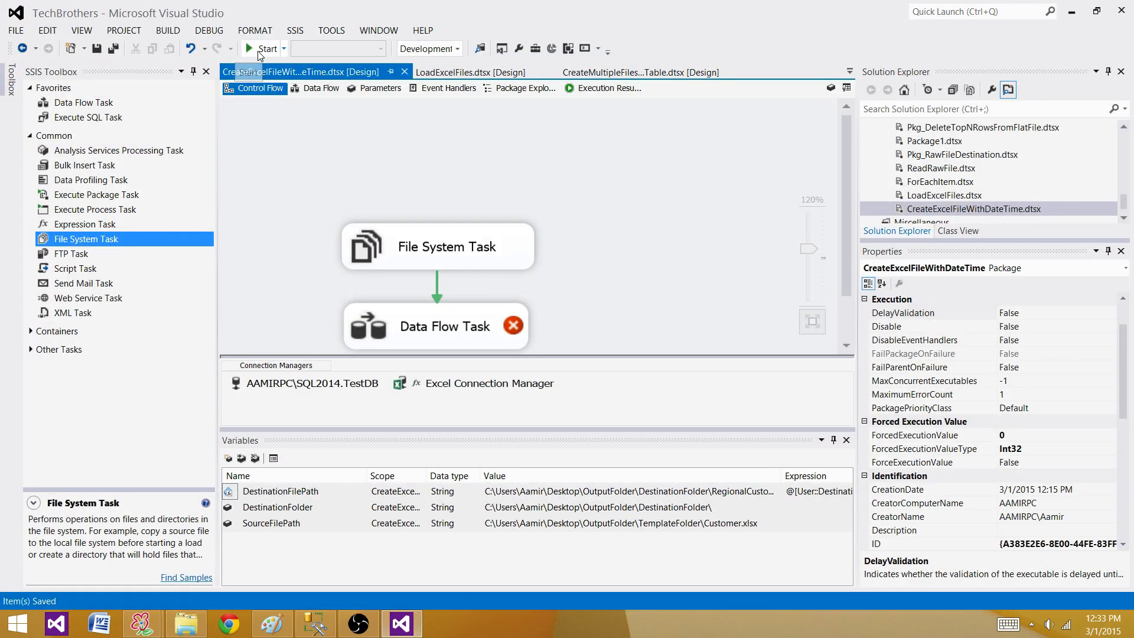
click(263, 48)
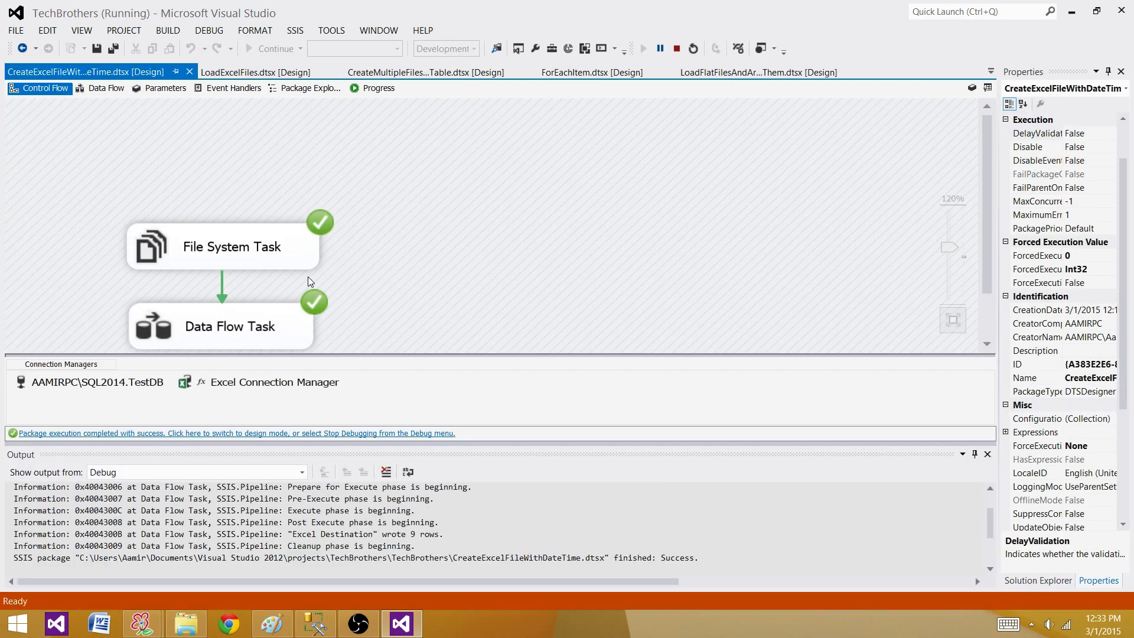
click(678, 51)
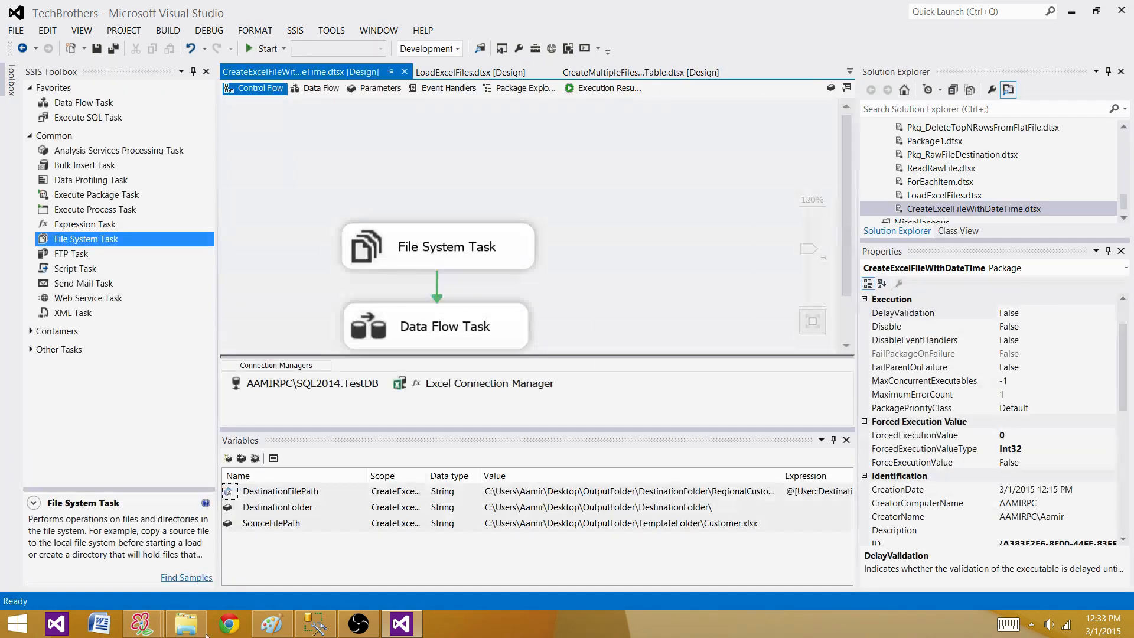
In File Explorer, widen the Name column and open RegionalCustomer_2015_03_01 12_33.xlsx from DestinationFolder to review its exported rows, and close it
click(205, 628)
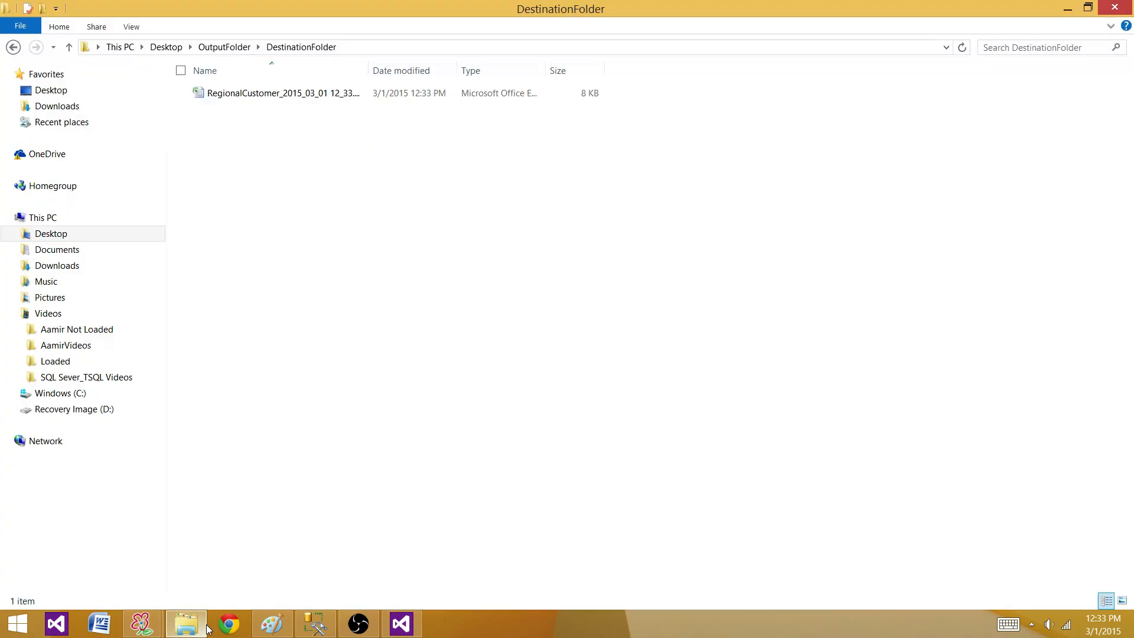
double_click(367, 68)
click(248, 99)
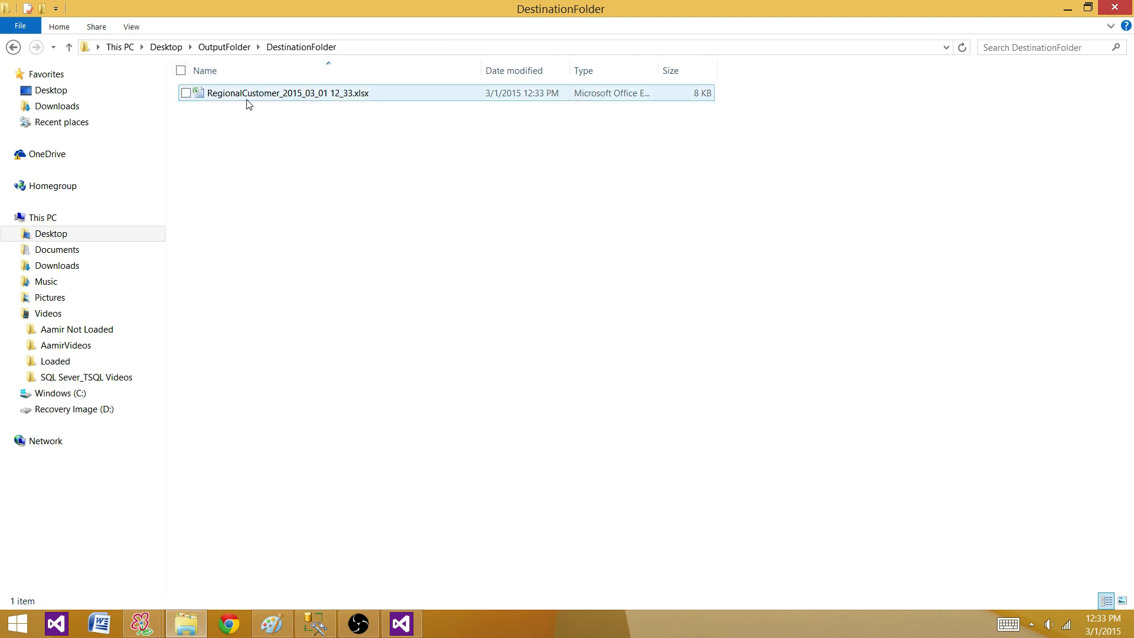
double_click(271, 96)
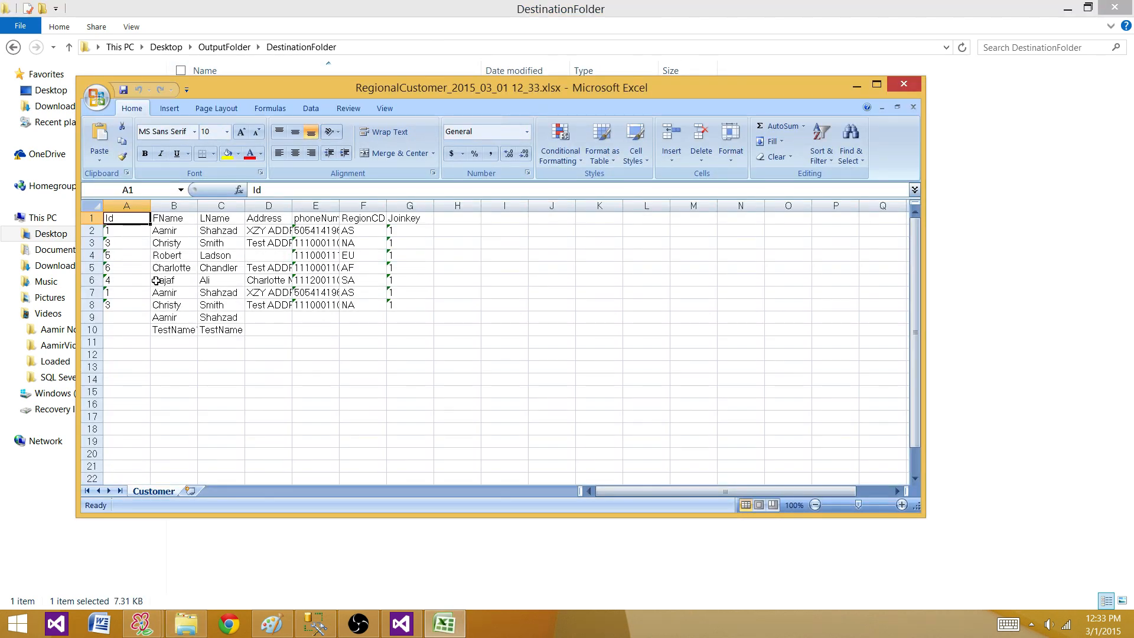
click(903, 87)
click(462, 238)
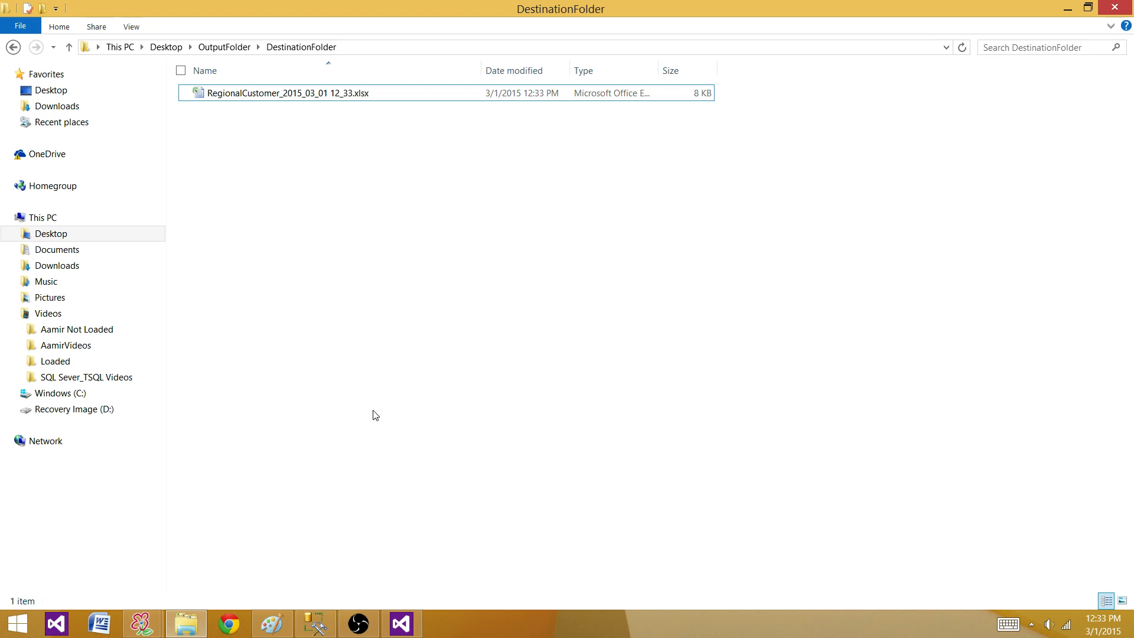
Back in Visual Studio, open the Data Flow Task and widen the Data Conversion box to match the OLE DB Source
click(411, 632)
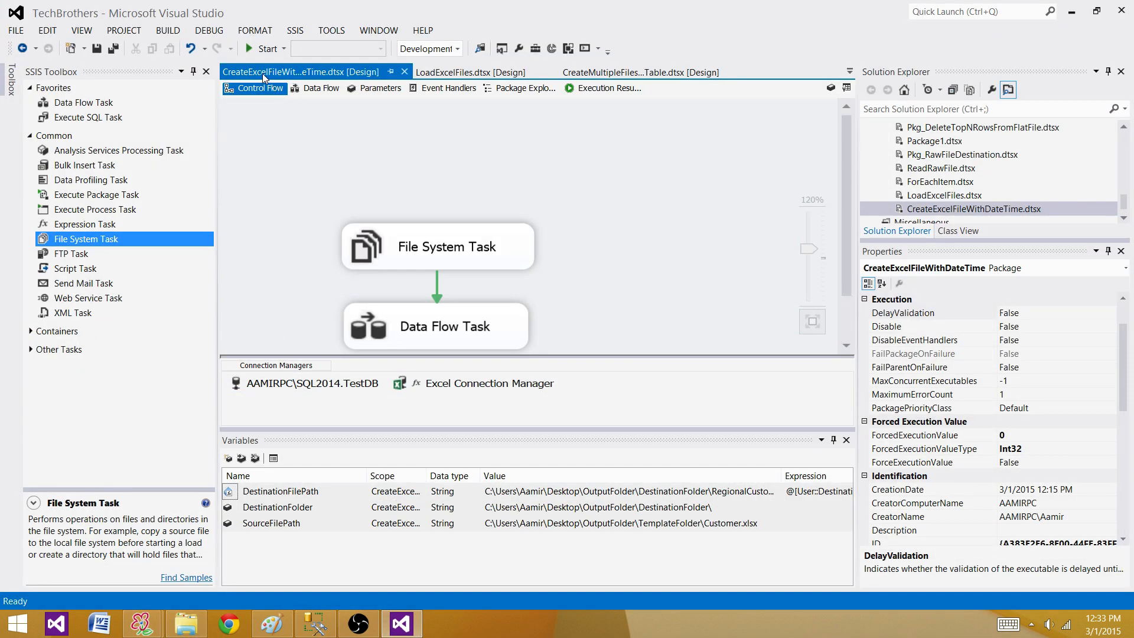
double_click(447, 319)
click(522, 308)
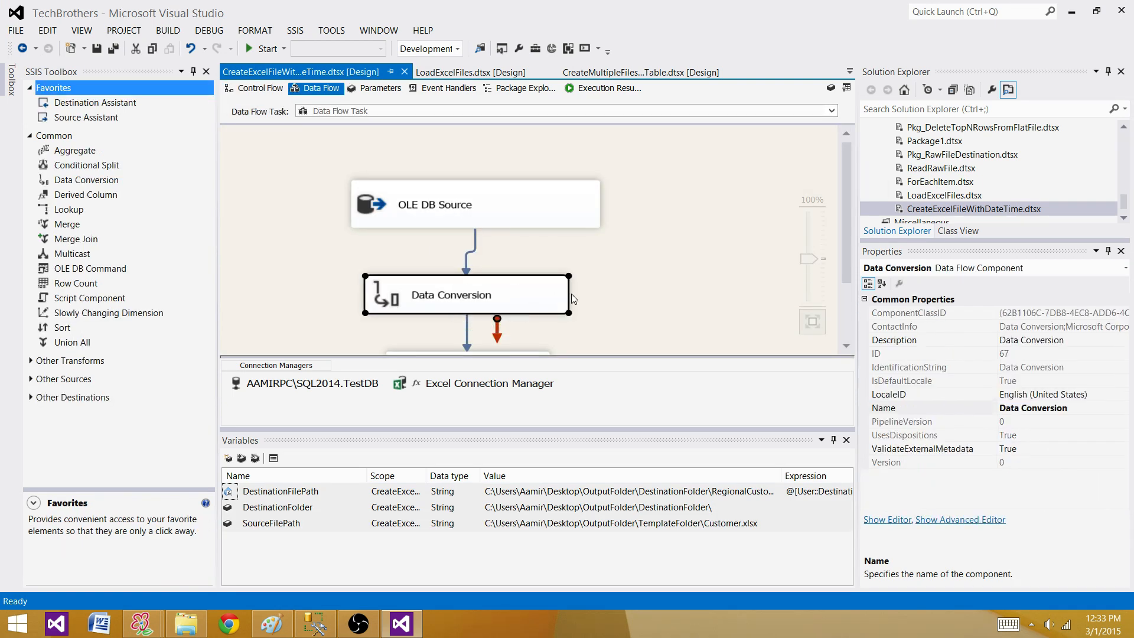
drag(569, 296, 595, 298)
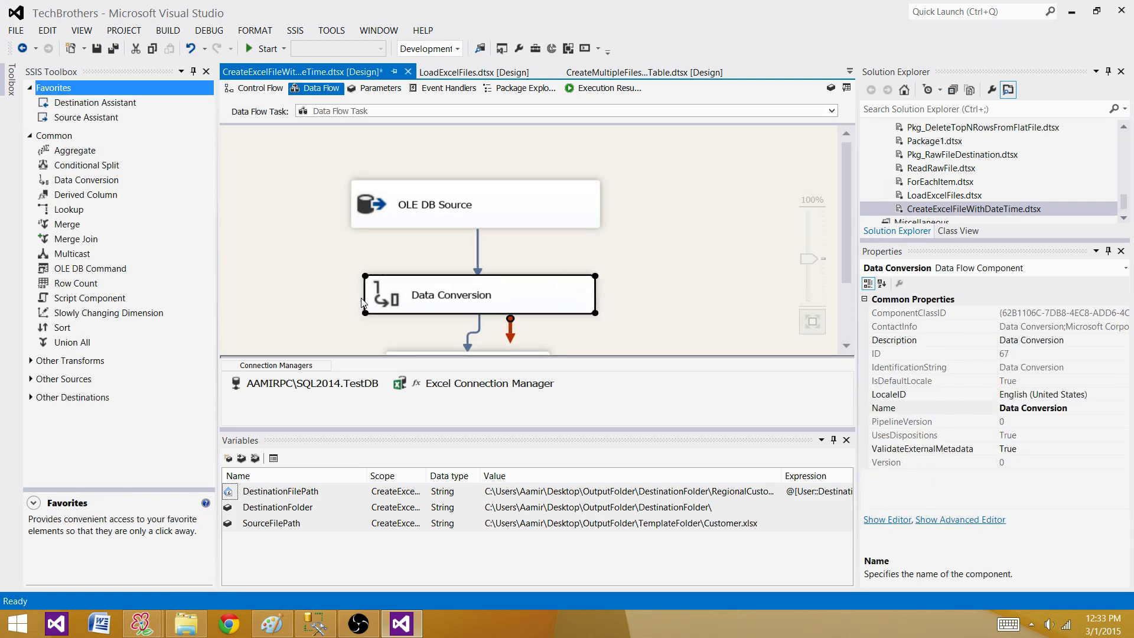
drag(366, 295, 350, 295)
click(328, 282)
Widen the Excel Destination box on both sides to line up with the Data Conversion box
scroll(324, 280, down, 2)
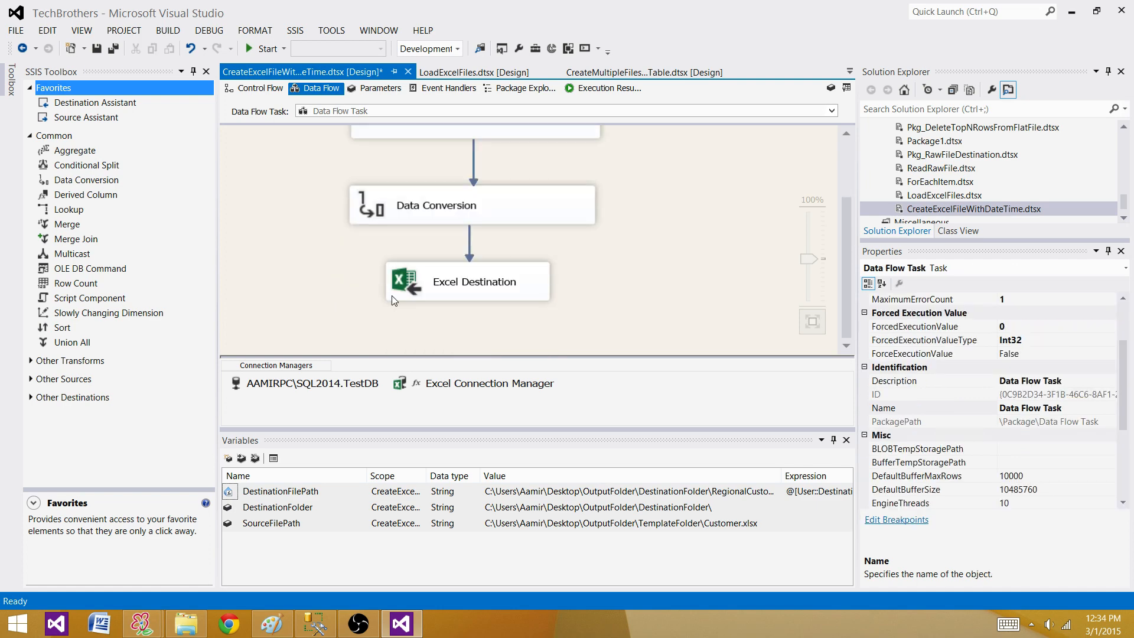
click(395, 298)
drag(547, 278, 591, 278)
drag(387, 279, 356, 280)
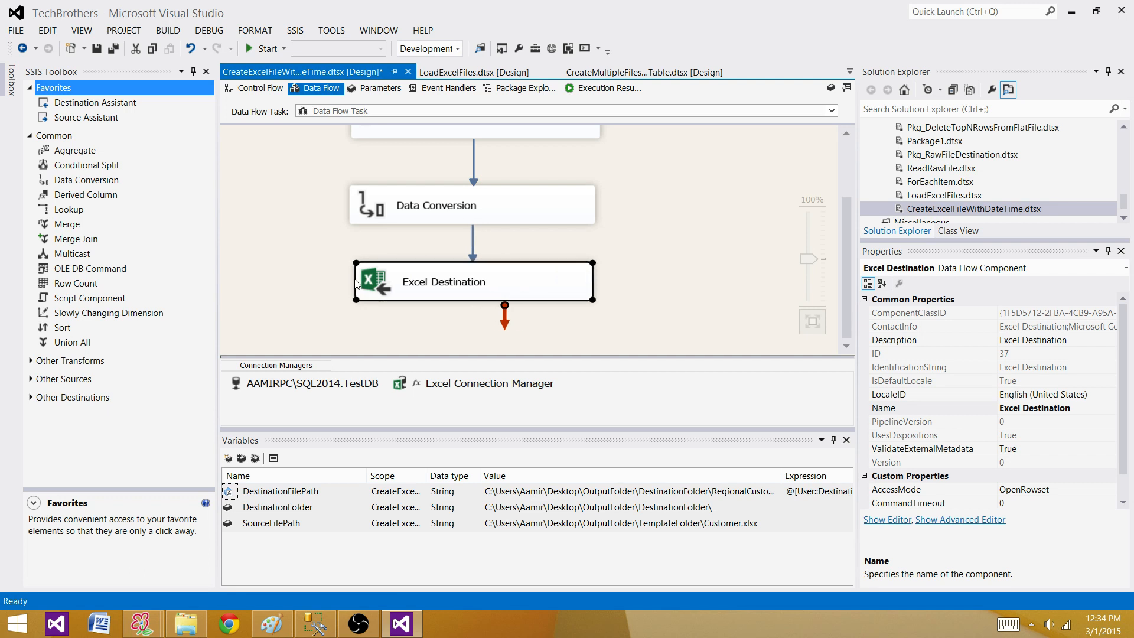
click(323, 286)
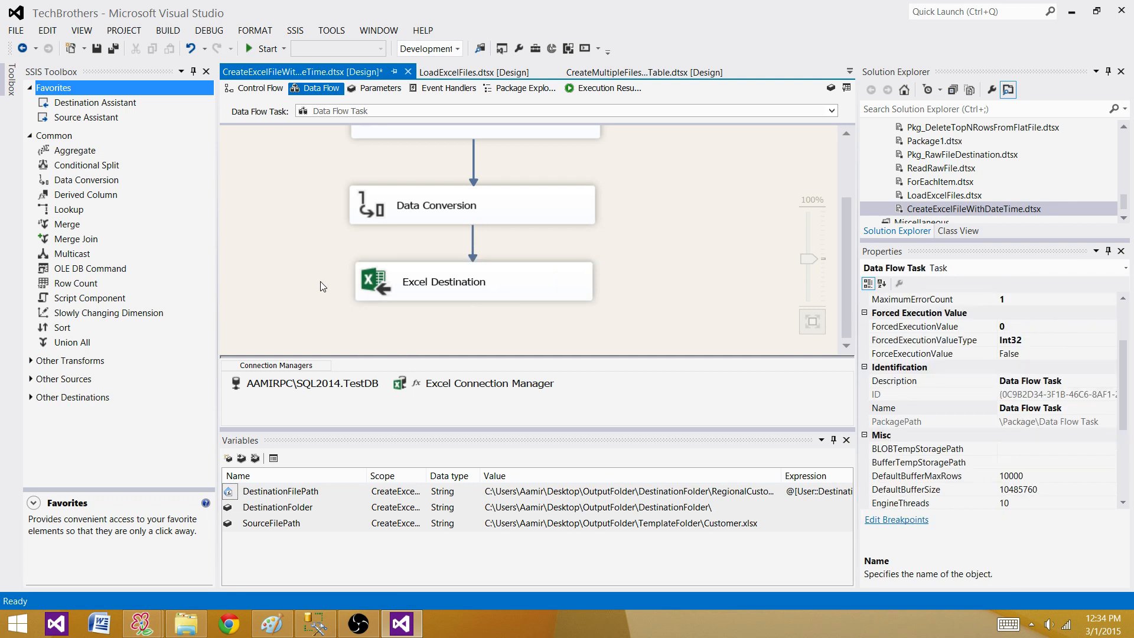
Run the package again, review the exported rows in RegionalCustomer_2015_03_01 12_34.xlsx from File Explorer, and return to Visual Studio
scroll(323, 286, up, 2)
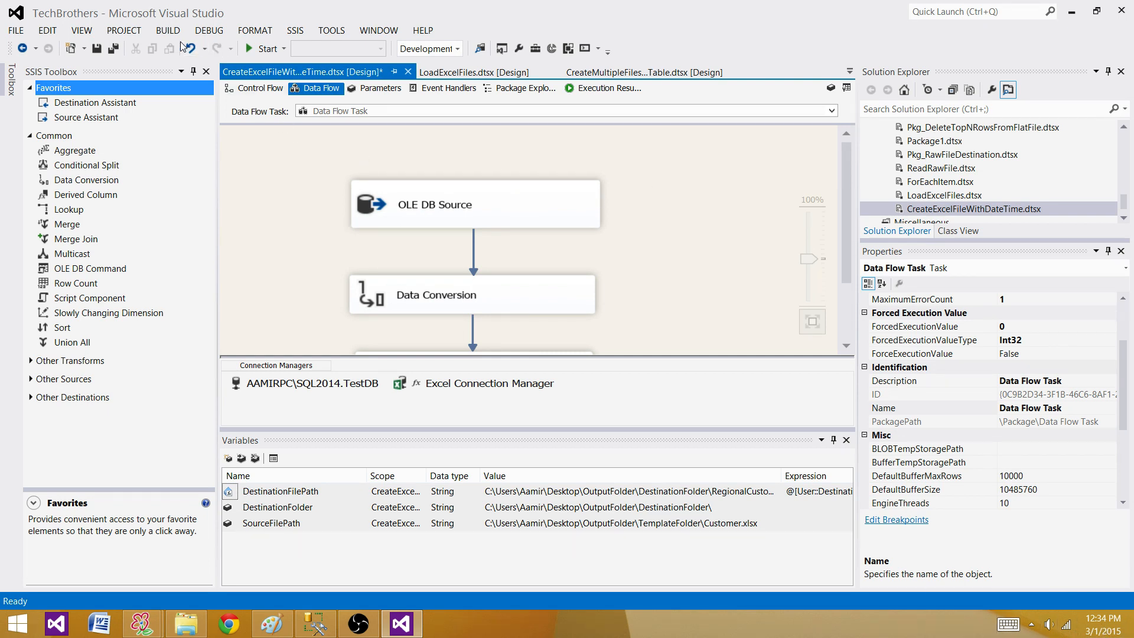
click(262, 49)
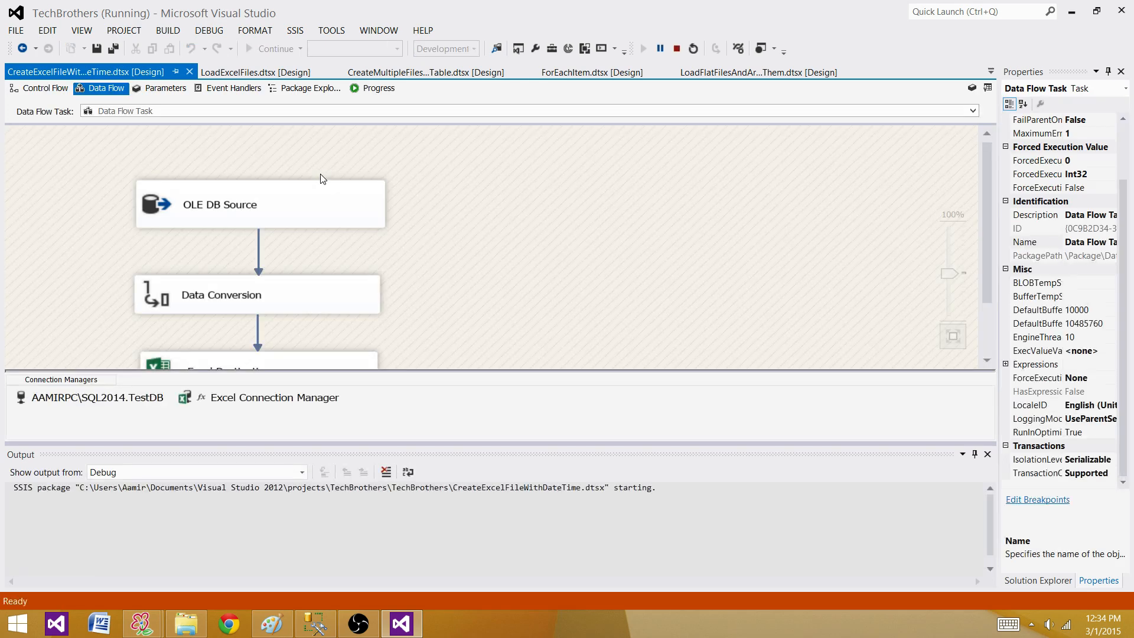
click(186, 624)
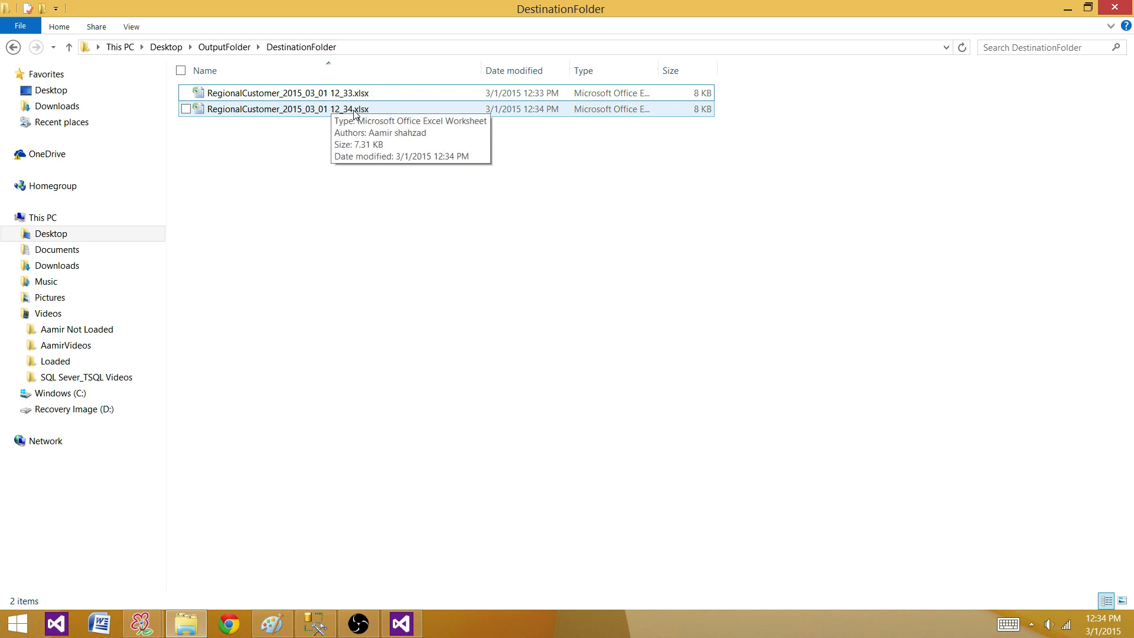
double_click(310, 114)
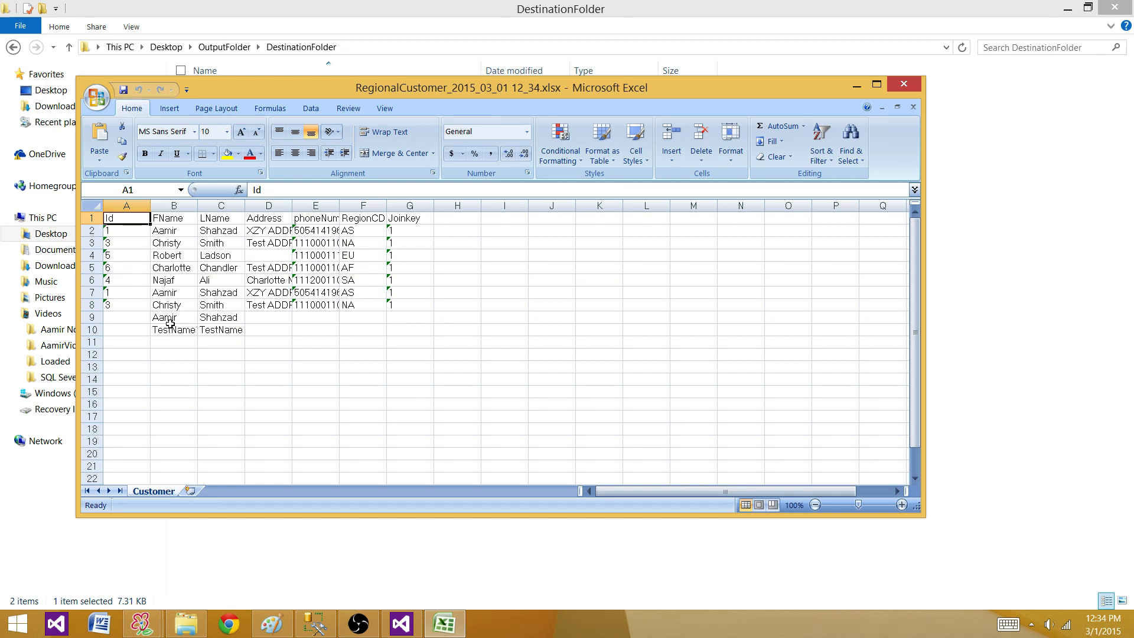
click(900, 87)
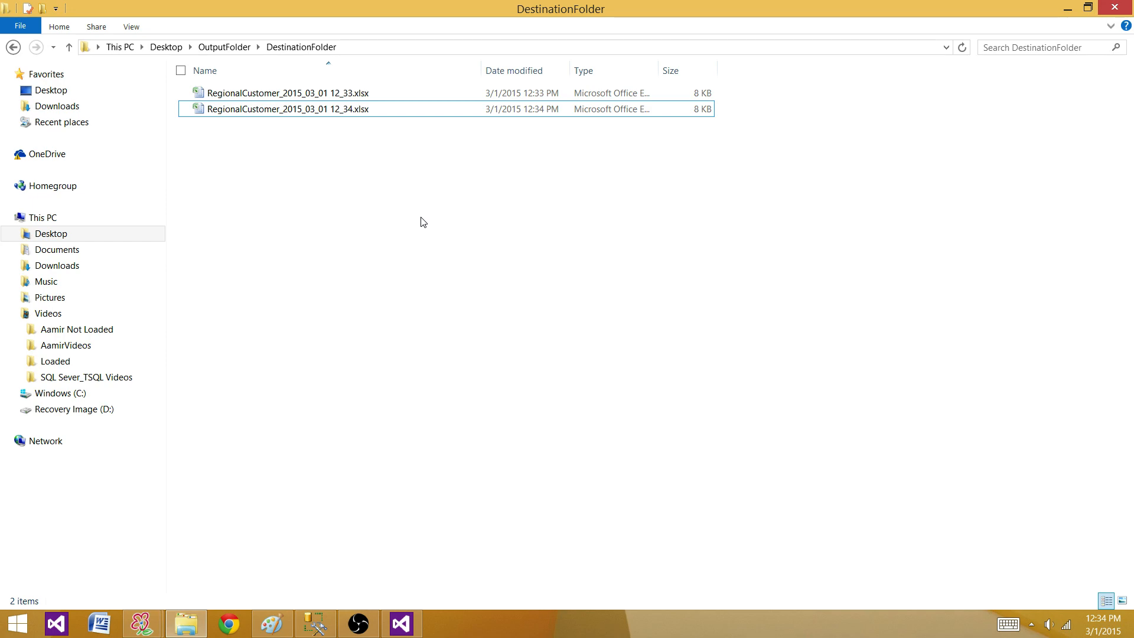
click(417, 629)
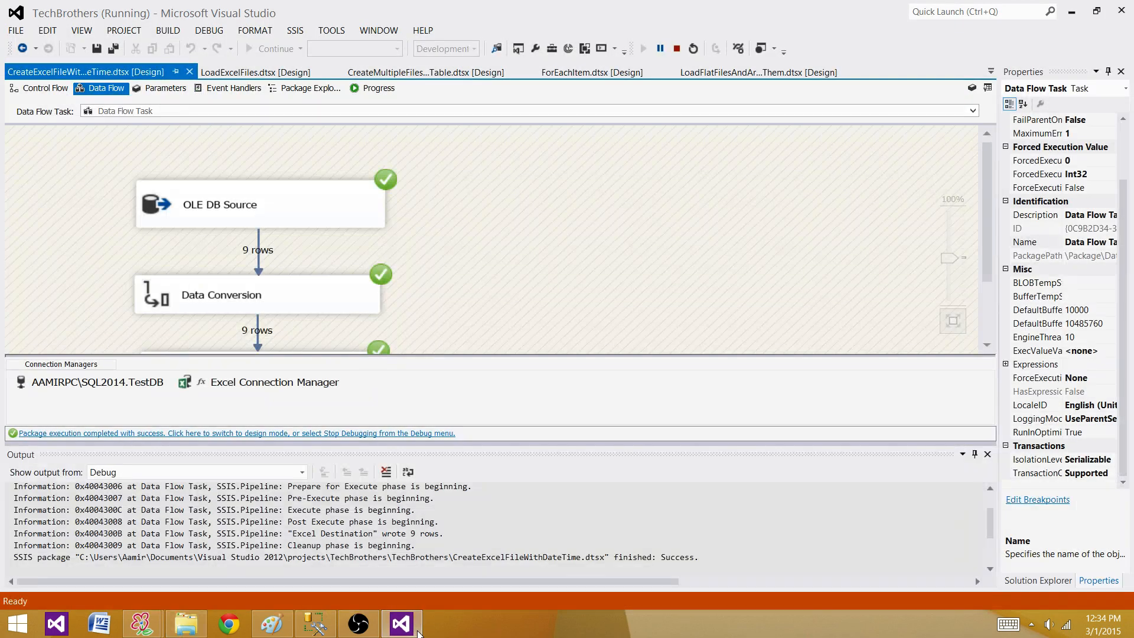